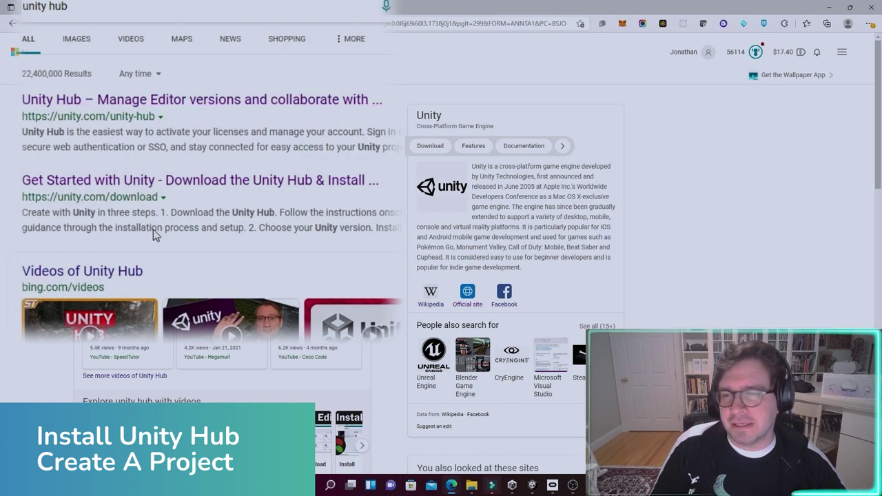
- Go to unity.com/download from the search results and download Unity Hub for Windows
{"action": "left_click", "coordinate": [180, 188]}
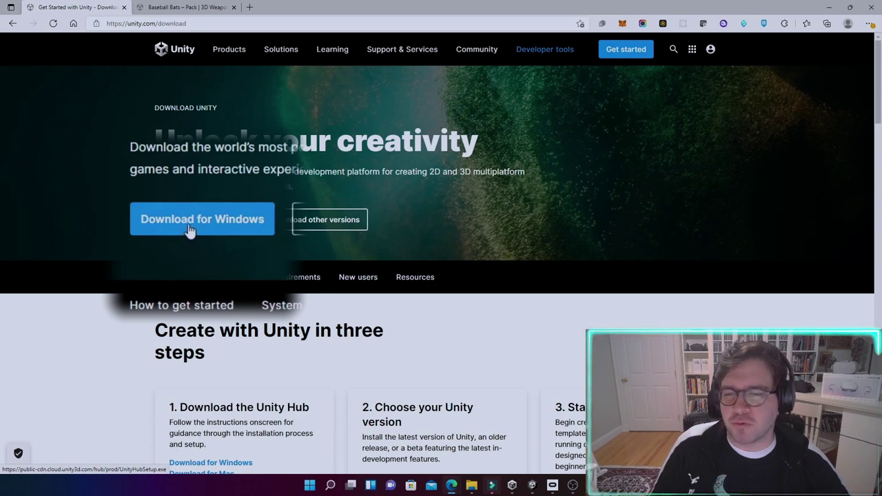
{"action": "left_click", "coordinate": [194, 228]}
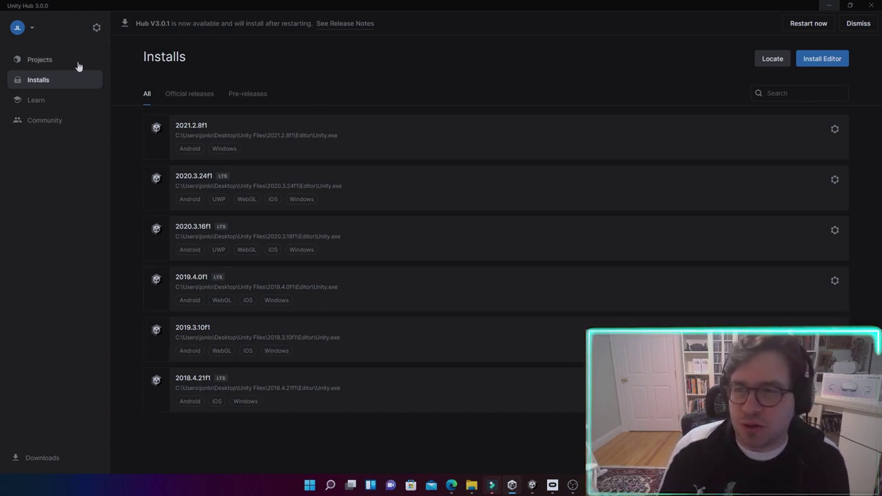
- Look through the Projects, Installs, Community and Learn pages, then start Install Editor from Installs
{"action": "left_click", "coordinate": [55, 61]}
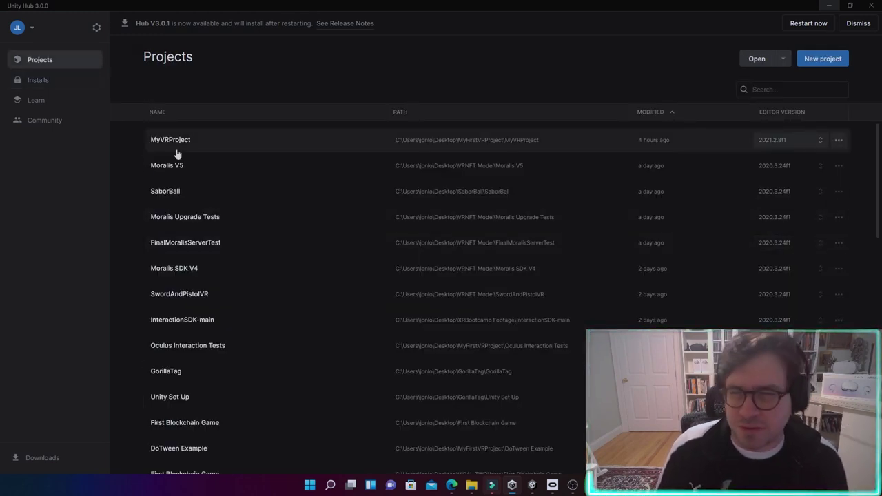
{"action": "left_click", "coordinate": [43, 83]}
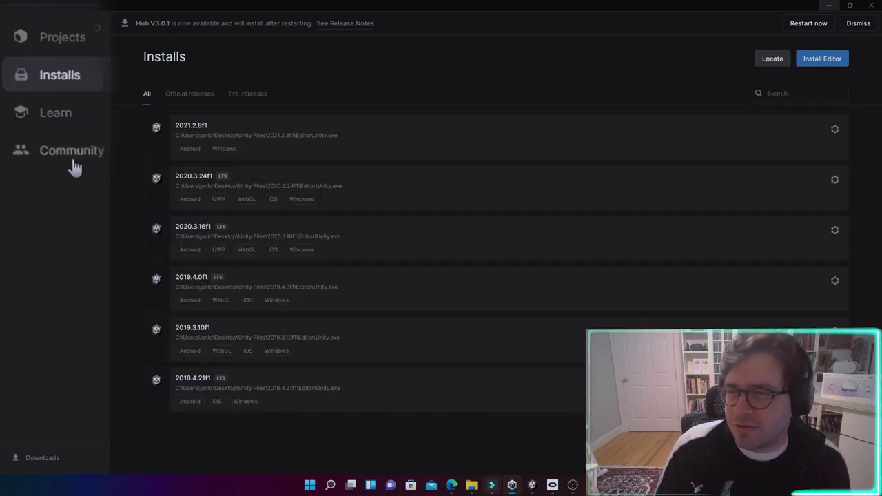
{"action": "left_click", "coordinate": [73, 157]}
{"action": "left_click", "coordinate": [55, 118]}
{"action": "left_click", "coordinate": [60, 76]}
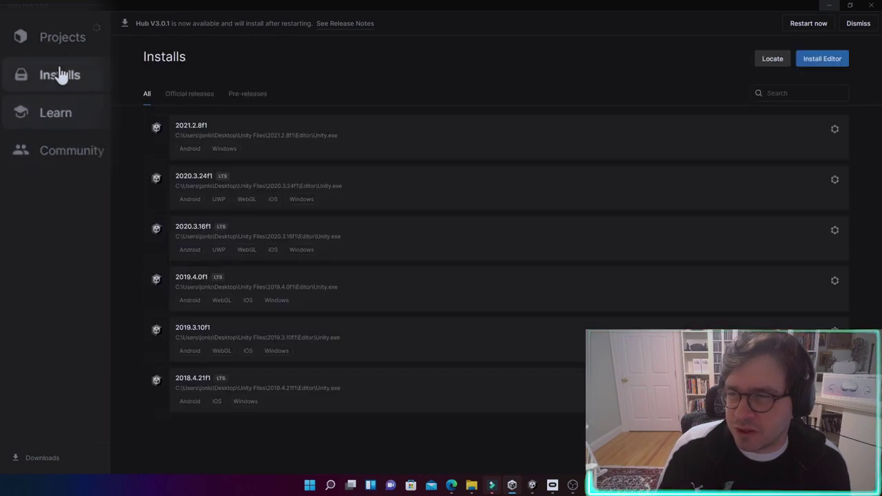
{"action": "left_click", "coordinate": [68, 42]}
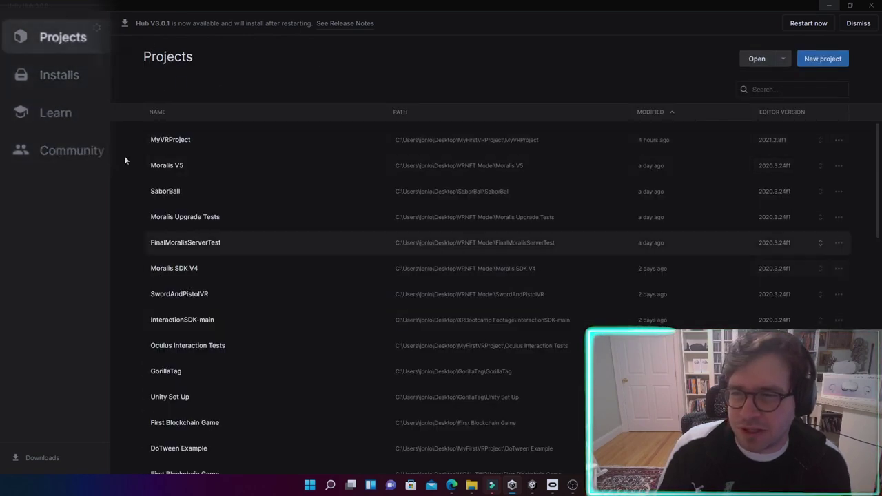
{"action": "left_click", "coordinate": [64, 81]}
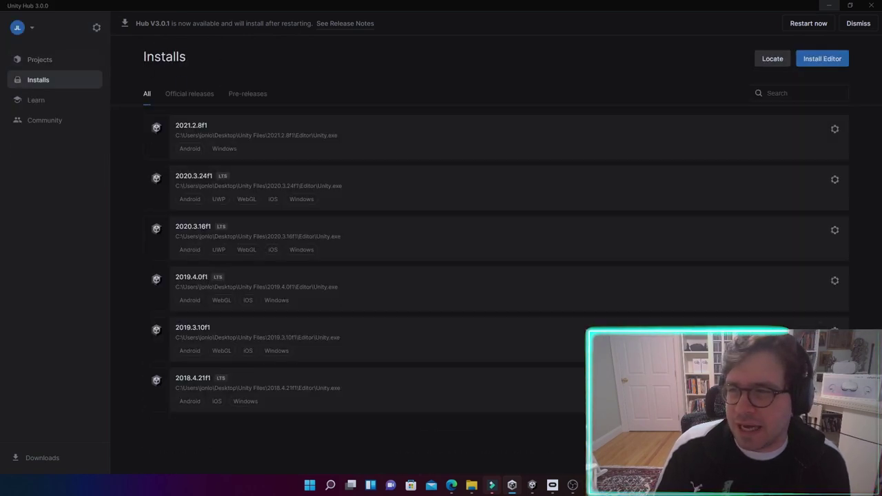
{"action": "left_click", "coordinate": [831, 61]}
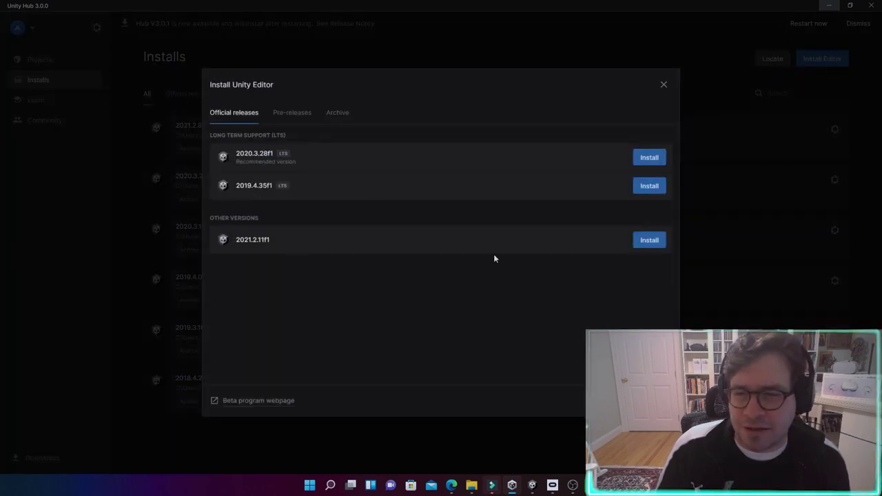
- Pick 2021.2.11f1 with Android Build Support, SDK & NDK Tools, OpenJDK and Windows IL2CPP modules
{"action": "left_click", "coordinate": [648, 242]}
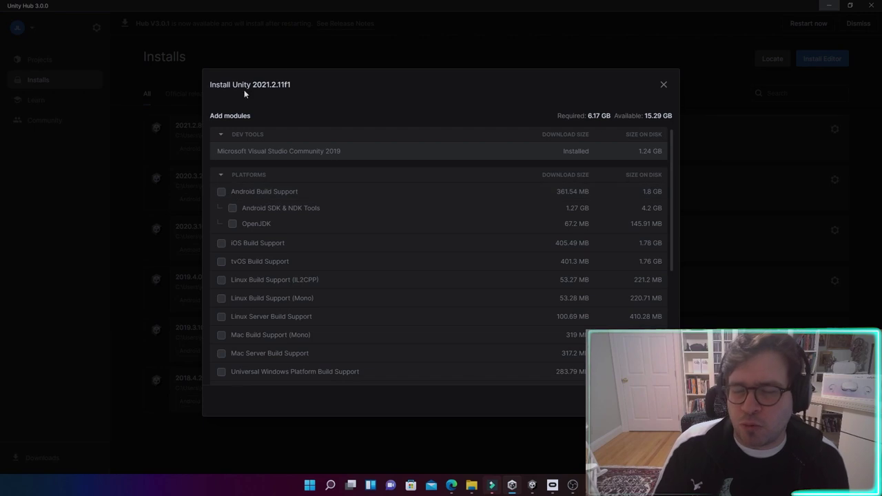
{"action": "left_click", "coordinate": [221, 191]}
{"action": "left_click", "coordinate": [232, 209]}
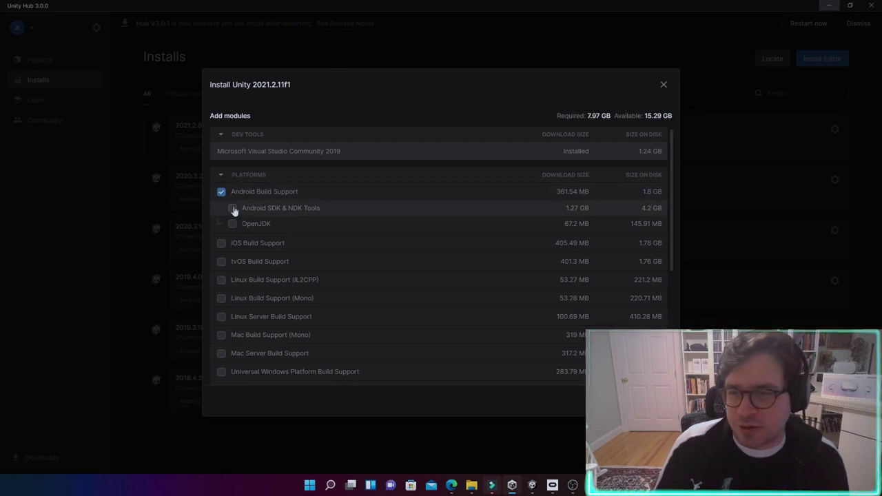
{"action": "left_click", "coordinate": [235, 223]}
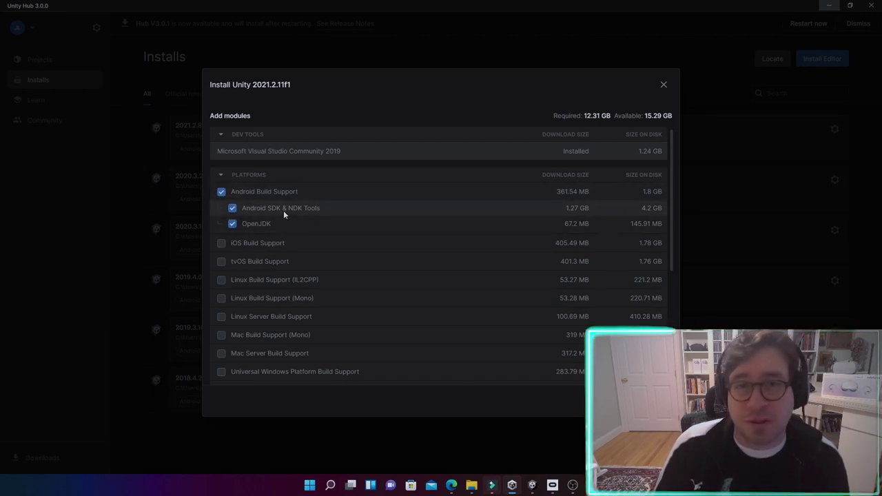
{"action": "scroll", "coordinate": [311, 232], "scroll_direction": "down", "scroll_amount": 5}
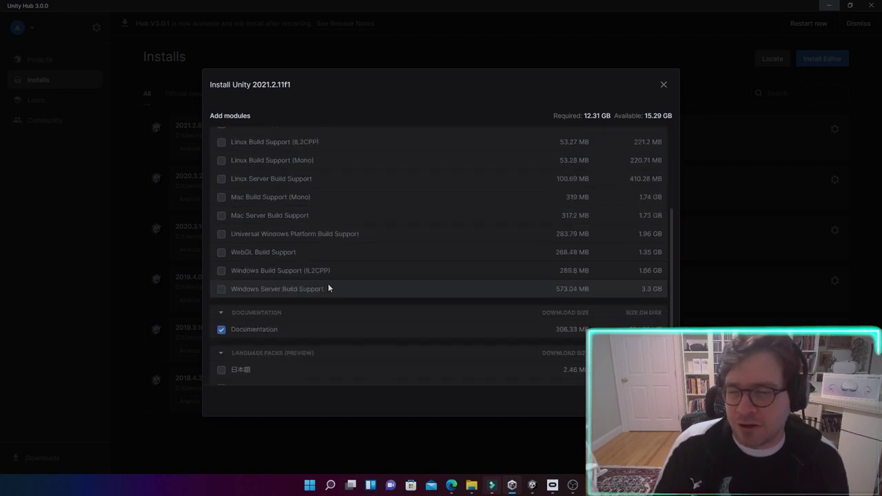
{"action": "left_click", "coordinate": [222, 271]}
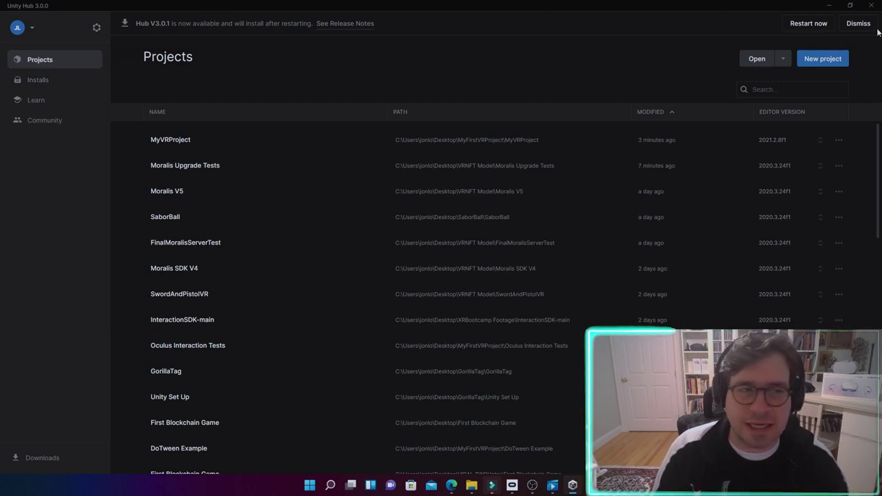
- Begin a new project on editor 2021.2.8f1 and review the template list, keeping 3D
{"action": "left_click", "coordinate": [823, 60]}
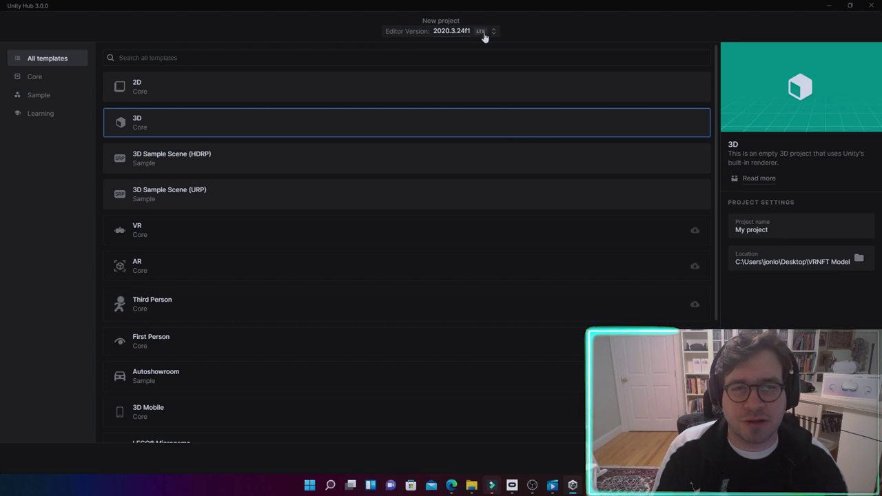
{"action": "left_click", "coordinate": [495, 33]}
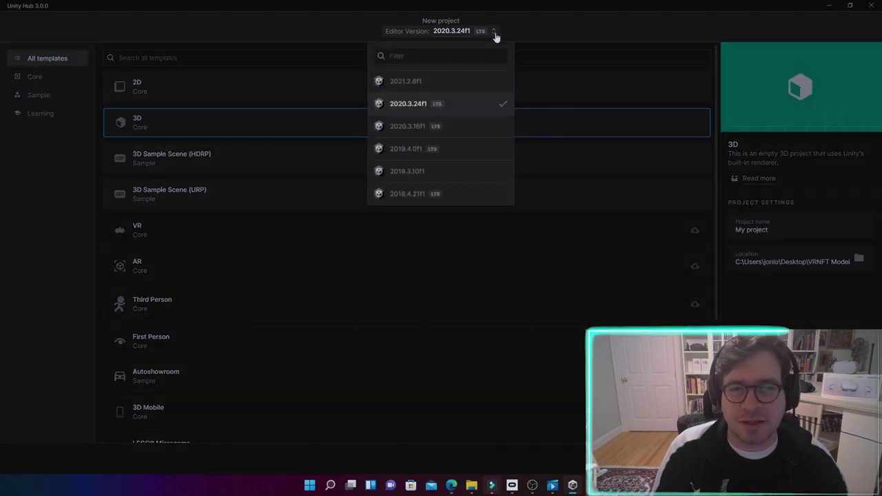
{"action": "left_click", "coordinate": [412, 81]}
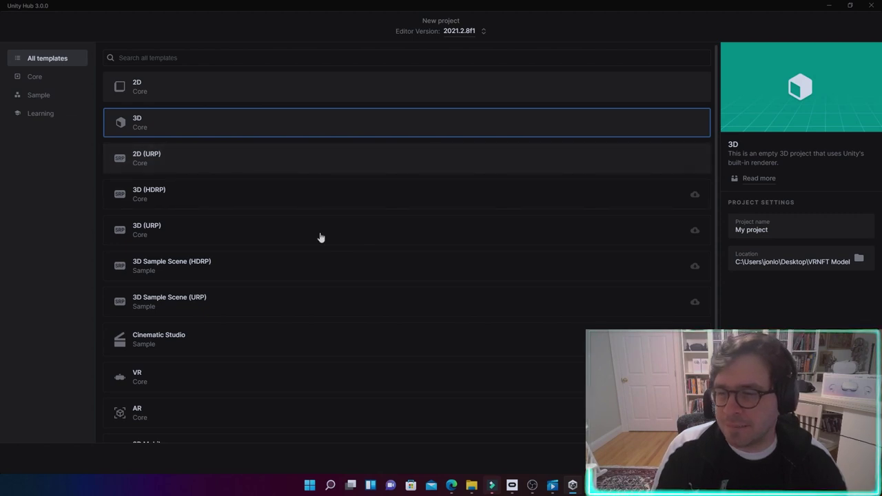
{"action": "scroll", "coordinate": [193, 181], "scroll_direction": "down", "scroll_amount": 1}
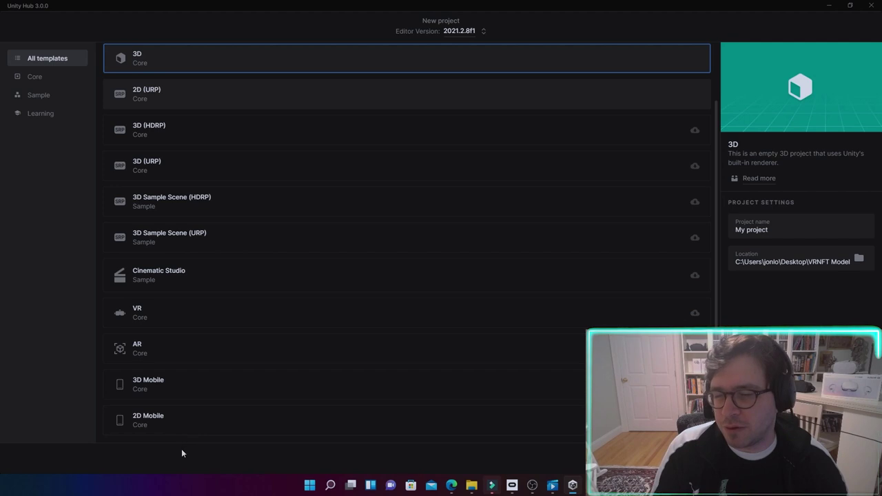
{"action": "scroll", "coordinate": [149, 249], "scroll_direction": "up", "scroll_amount": 1}
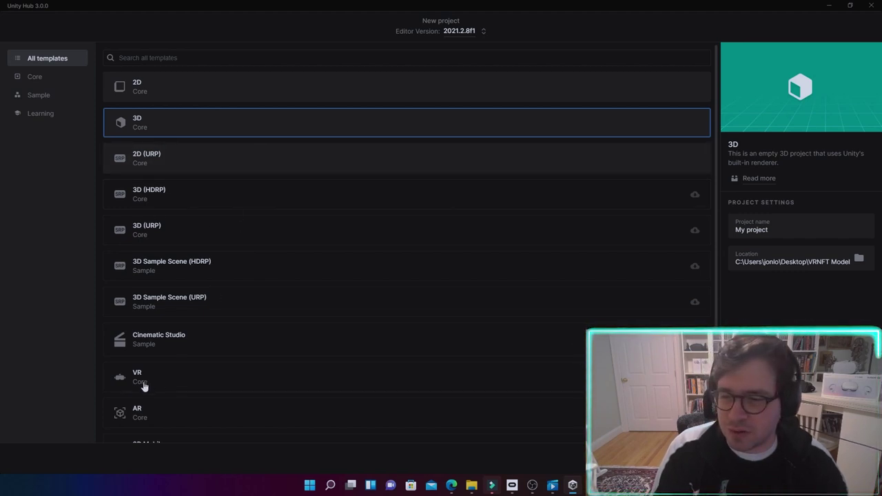
{"action": "scroll", "coordinate": [151, 384], "scroll_direction": "down", "scroll_amount": 1}
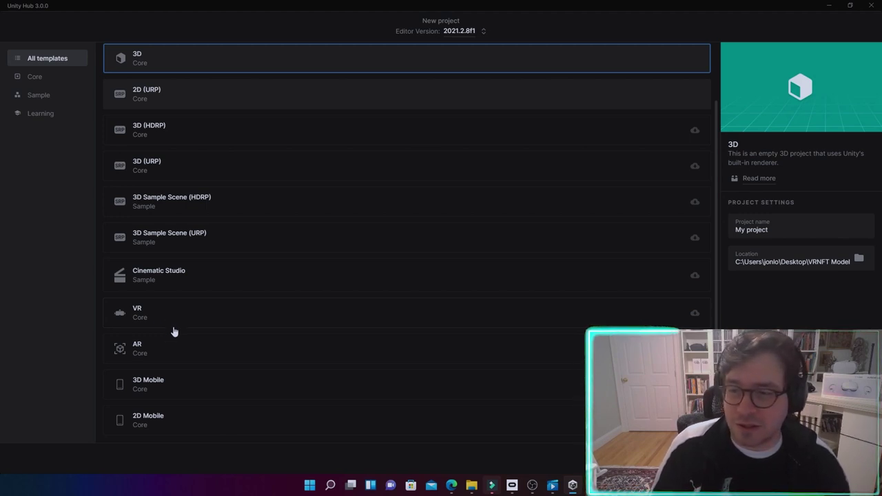
{"action": "scroll", "coordinate": [189, 241], "scroll_direction": "up", "scroll_amount": 2}
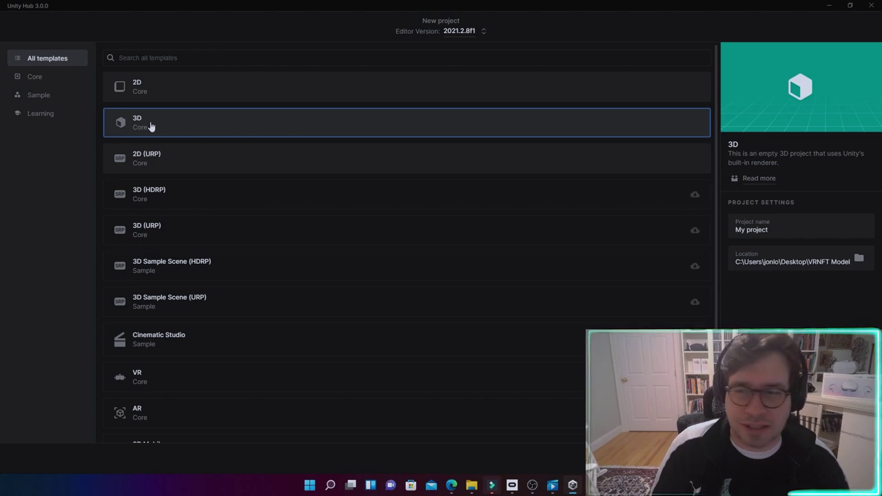
- Rename the project to MyNewVRProject
{"action": "left_click", "coordinate": [751, 230]}
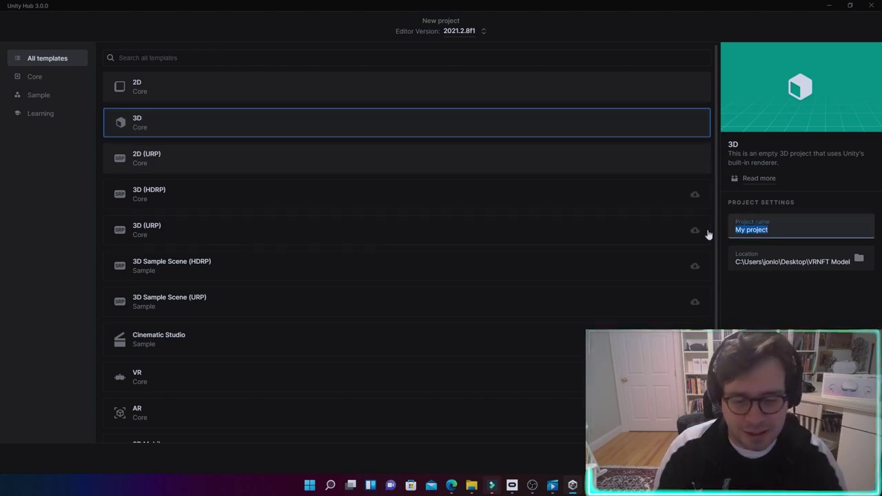
{"action": "key", "text": "BackSpace"}
{"action": "type", "text": "My"}
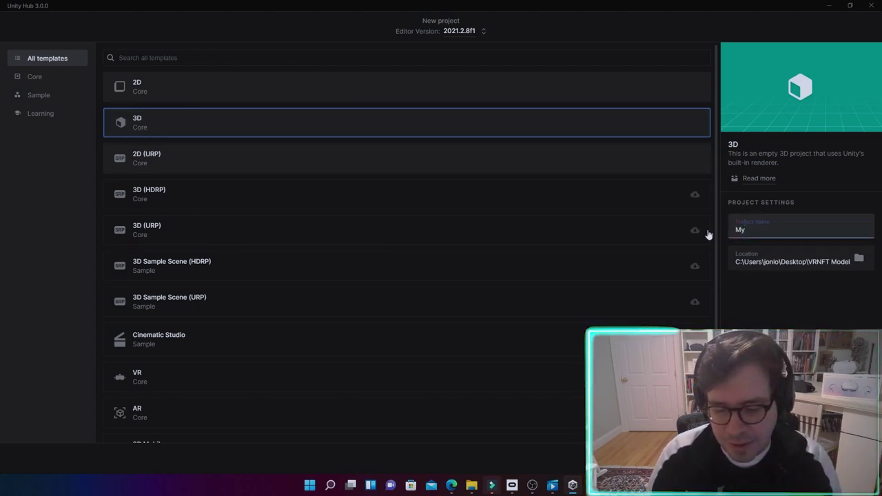
{"action": "type", "text": "NewVRPro"}
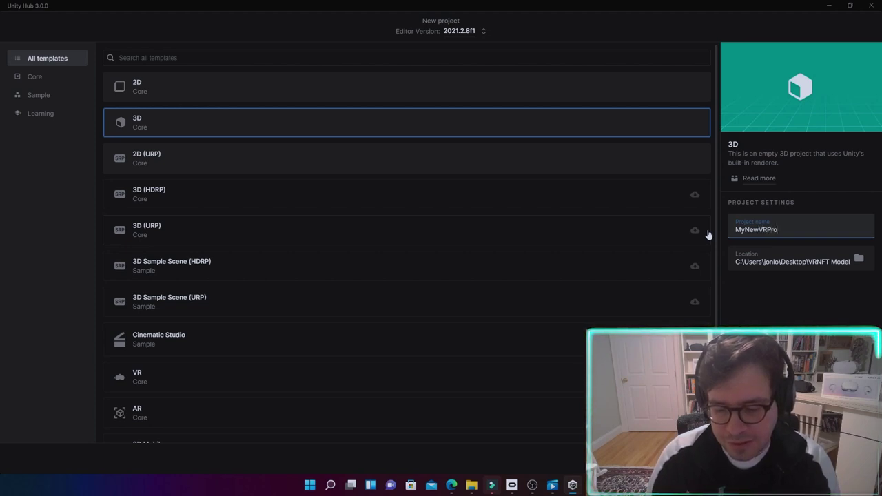
{"action": "type", "text": "ject"}
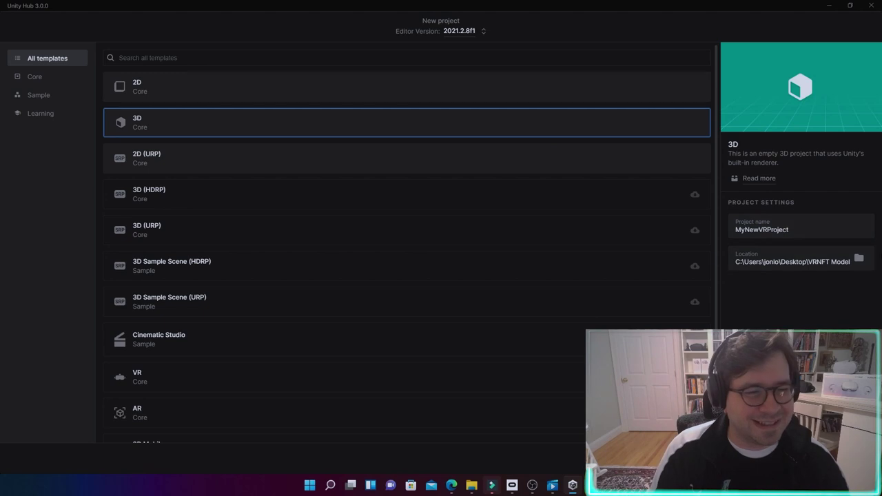
{"action": "left_click", "coordinate": [869, 293]}
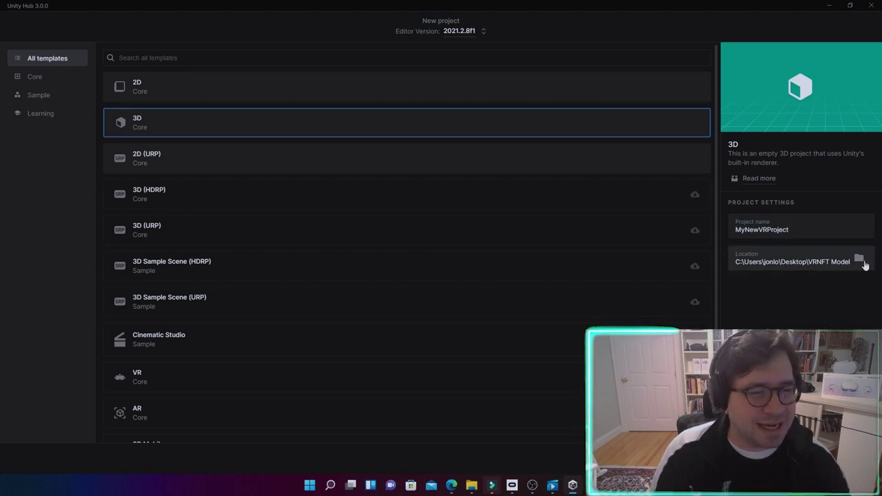
- Set the project location to the Desktop folder MyFirstVRProject
{"action": "left_click", "coordinate": [860, 260]}
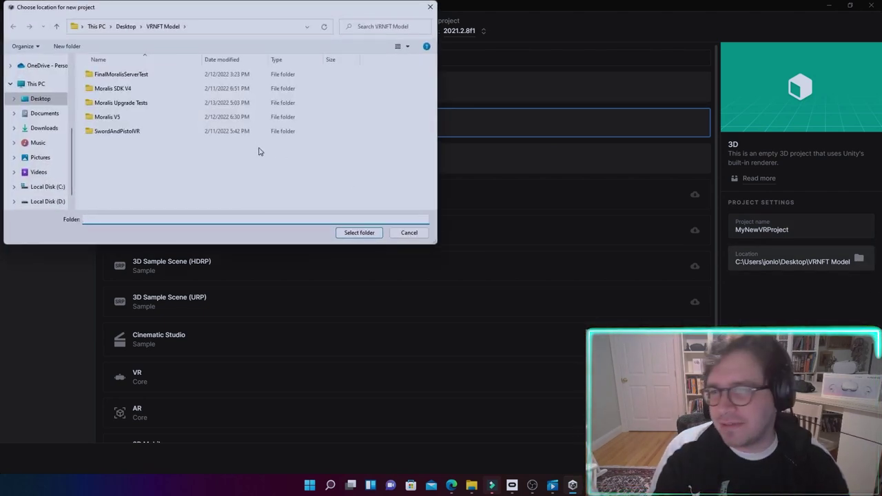
{"action": "left_click", "coordinate": [41, 100]}
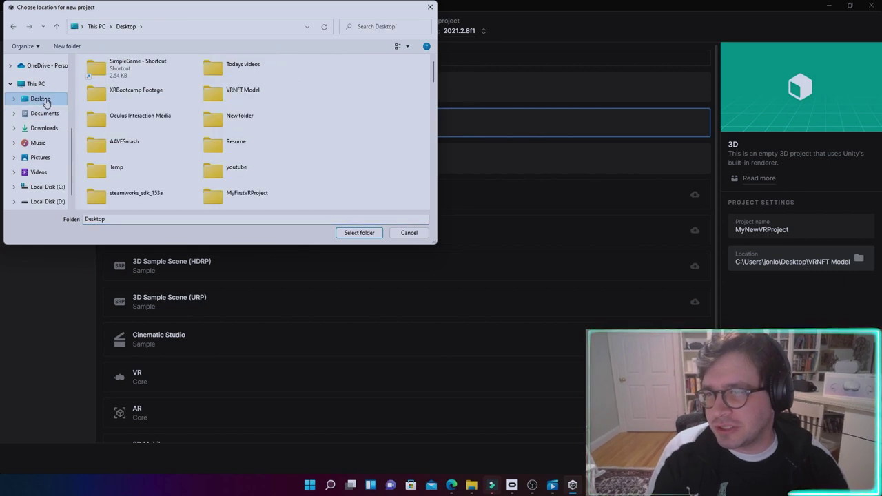
{"action": "scroll", "coordinate": [277, 153], "scroll_direction": "down", "scroll_amount": 2}
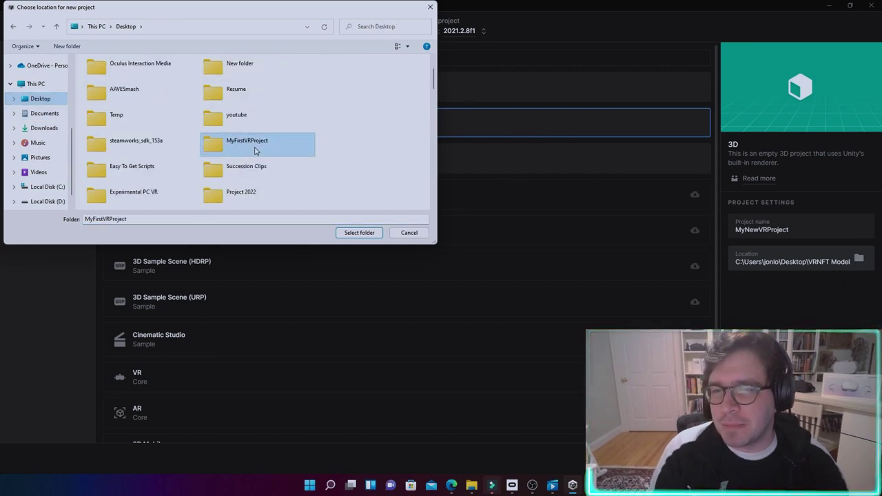
{"action": "double_click", "coordinate": [247, 141]}
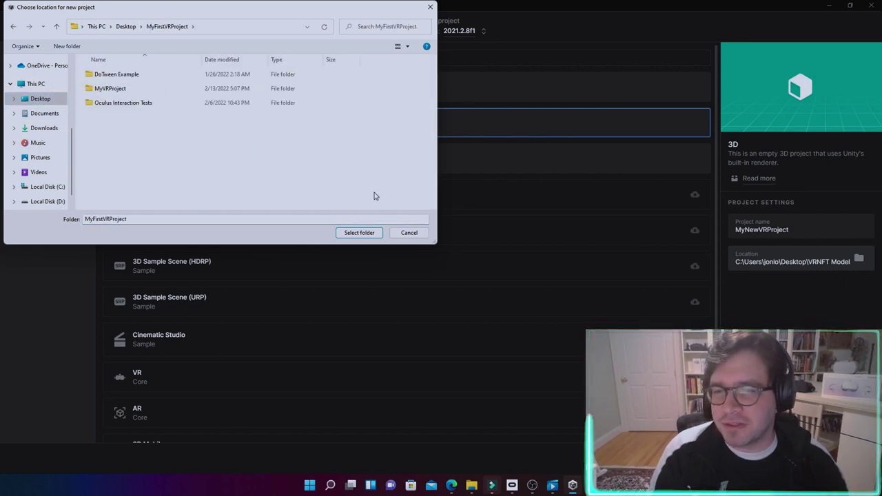
{"action": "left_click", "coordinate": [359, 232]}
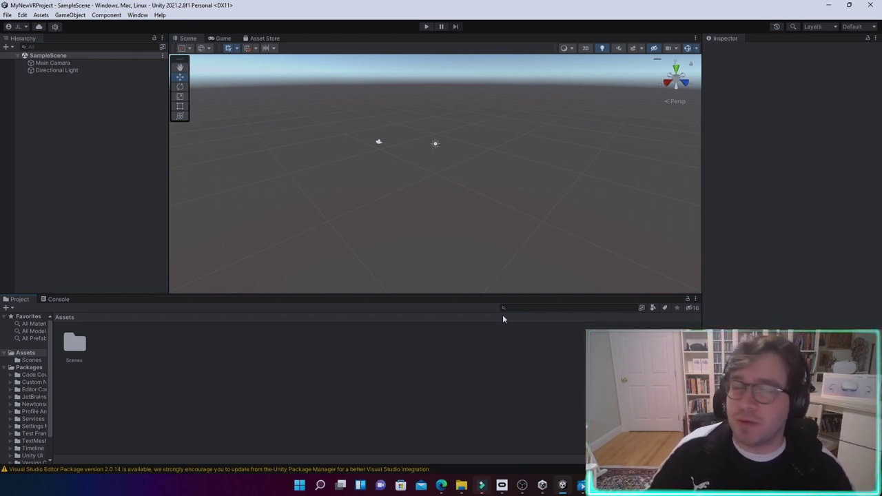
- Dock and widen Project Settings beside the Inspector, then install XR Plugin Management
{"action": "left_click", "coordinate": [22, 15]}
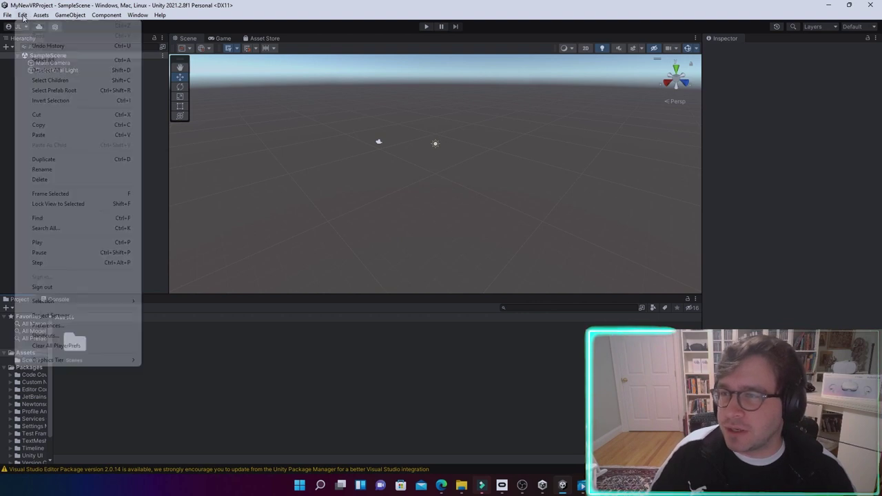
{"action": "left_click", "coordinate": [53, 315]}
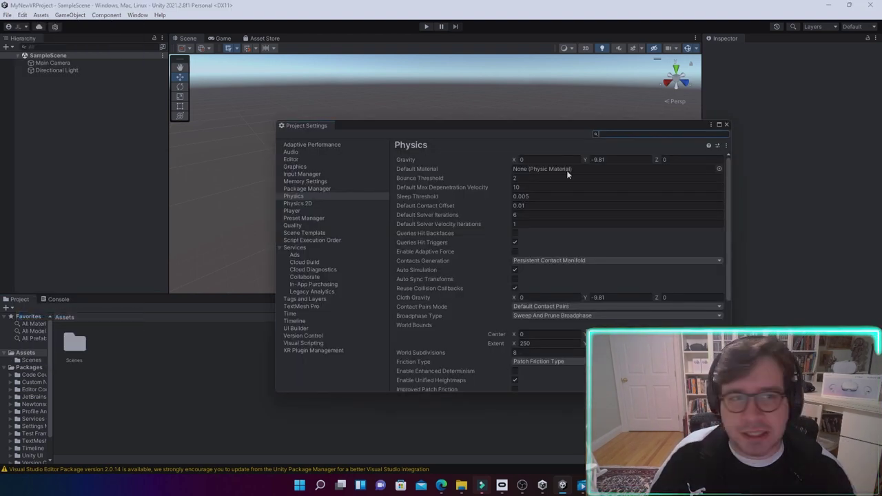
{"action": "left_click_drag", "start_coordinate": [312, 125], "coordinate": [766, 46]}
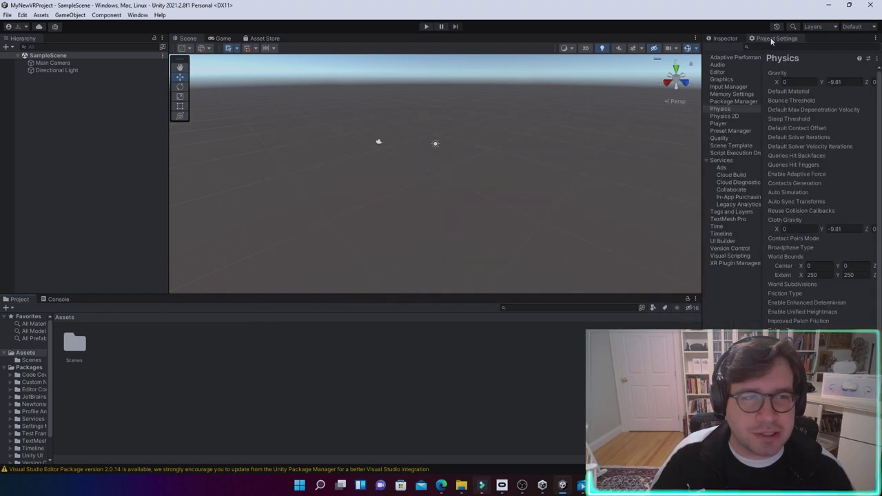
{"action": "left_click_drag", "start_coordinate": [703, 123], "coordinate": [549, 122]}
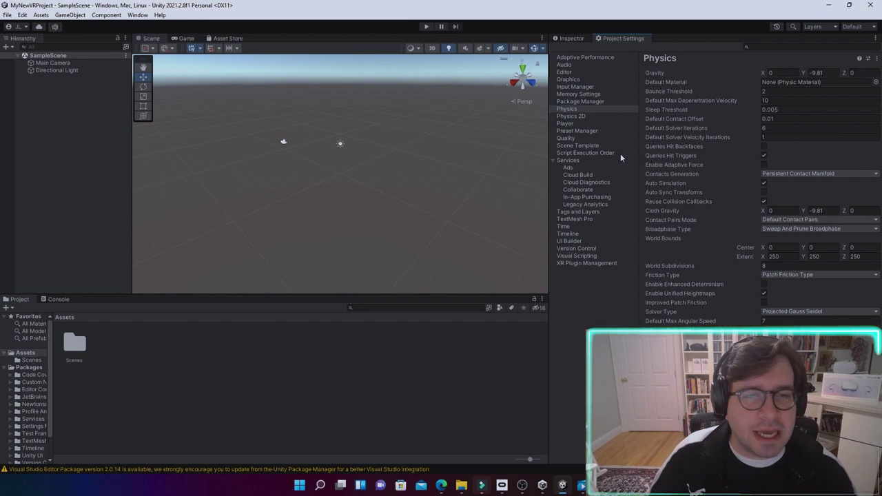
{"action": "left_click", "coordinate": [586, 262]}
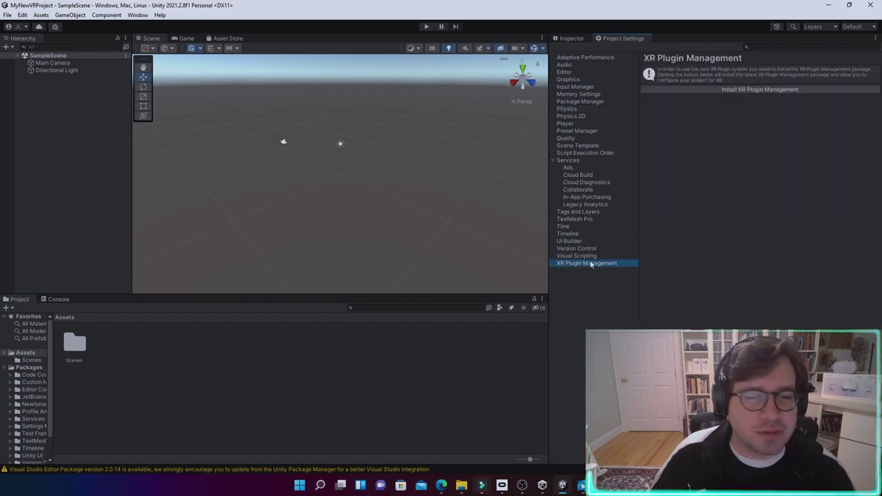
{"action": "left_click", "coordinate": [750, 89]}
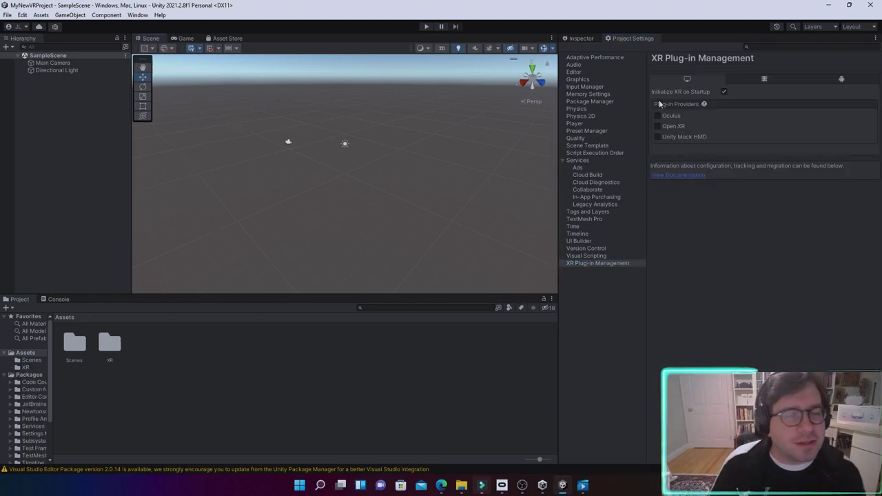
- Enable OpenXR as the desktop XR provider and accept the new input system backends
{"action": "left_click_drag", "start_coordinate": [559, 119], "coordinate": [490, 118]}
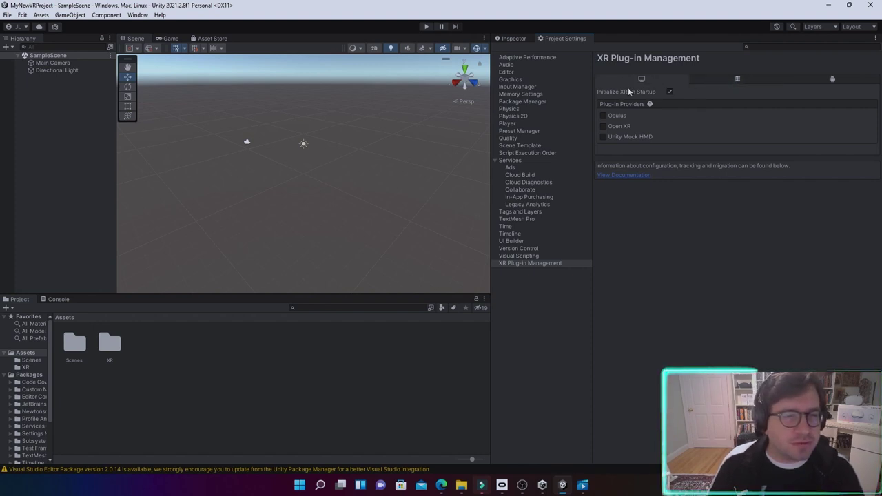
{"action": "left_click", "coordinate": [740, 80]}
{"action": "left_click", "coordinate": [844, 80]}
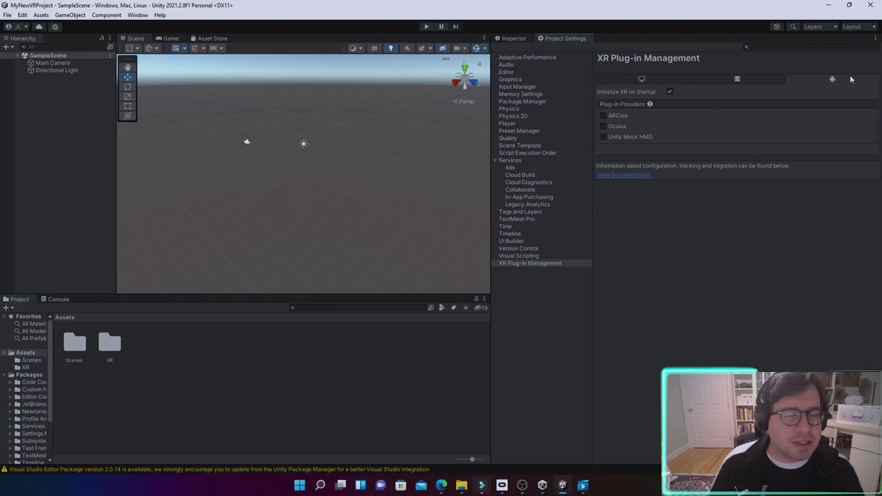
{"action": "left_click", "coordinate": [660, 80]}
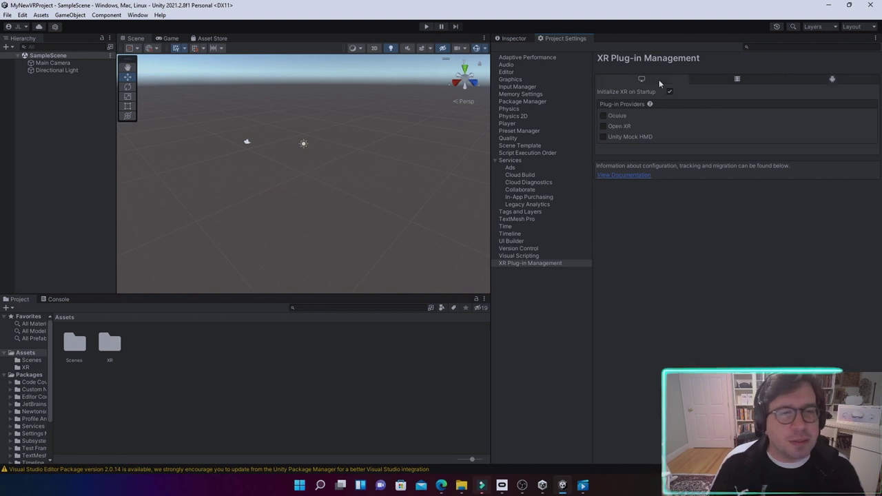
{"action": "left_click", "coordinate": [604, 127]}
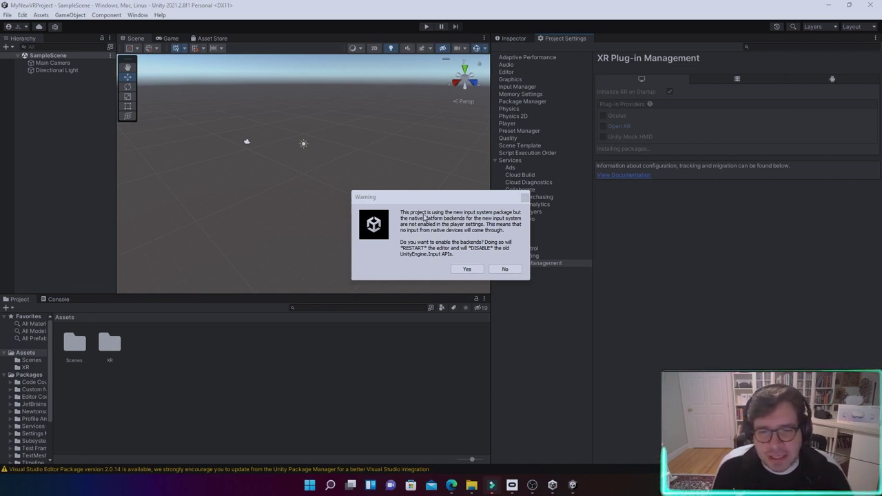
{"action": "left_click", "coordinate": [470, 274]}
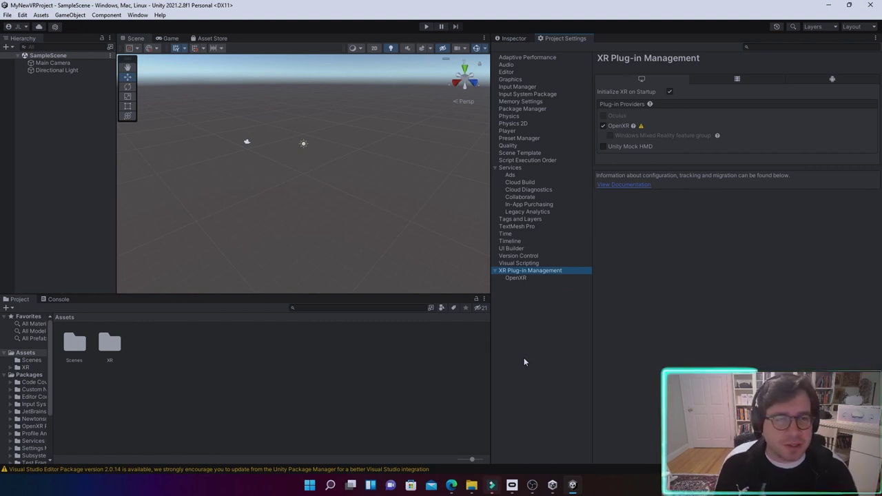
- Review the OpenXR validation issue and jump to the OpenXR settings page
{"action": "left_click", "coordinate": [642, 126]}
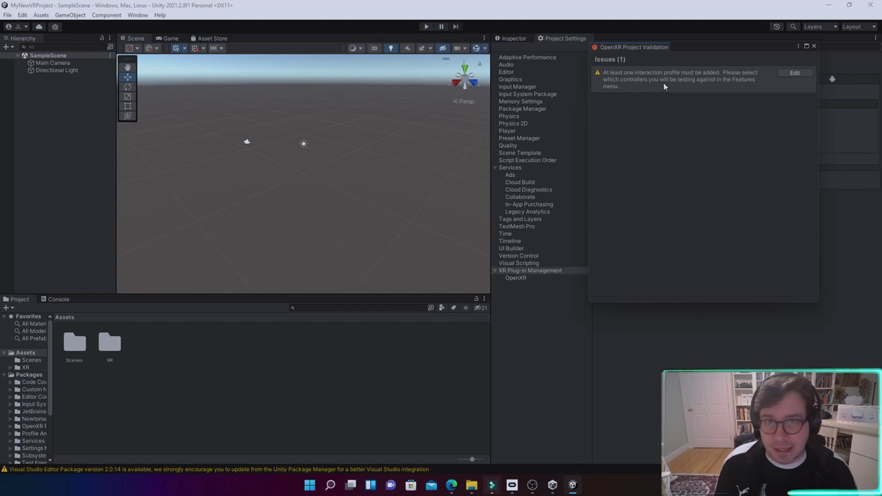
{"action": "left_click", "coordinate": [794, 74]}
{"action": "left_click", "coordinate": [813, 47]}
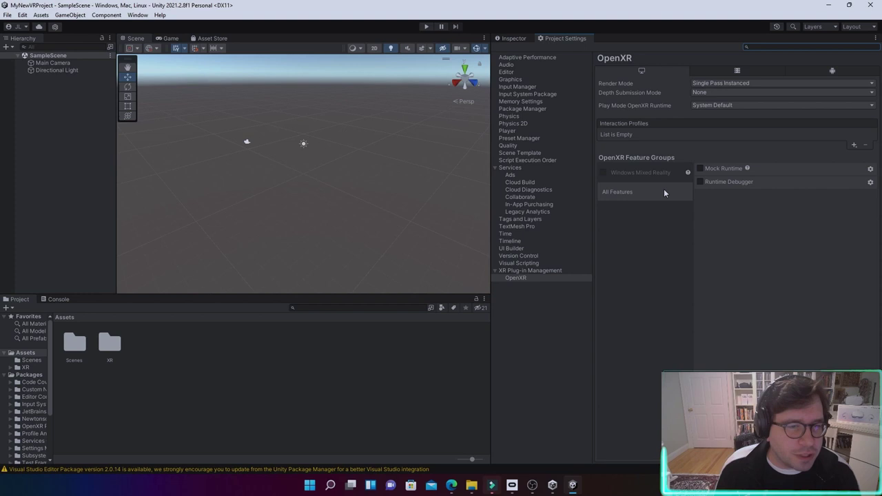
- Add HTC Vive, Valve Index and Oculus Touch Controller Profiles via the + list, one at a time
{"action": "left_click", "coordinate": [855, 145]}
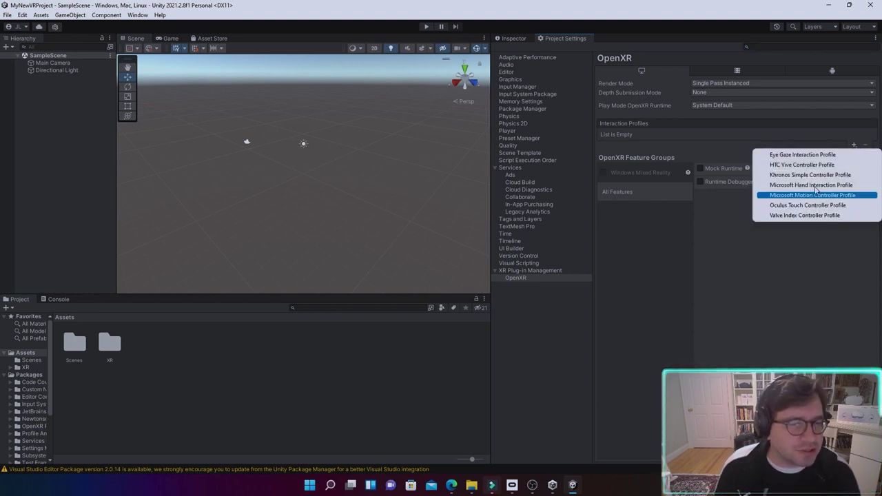
{"action": "left_click", "coordinate": [825, 166]}
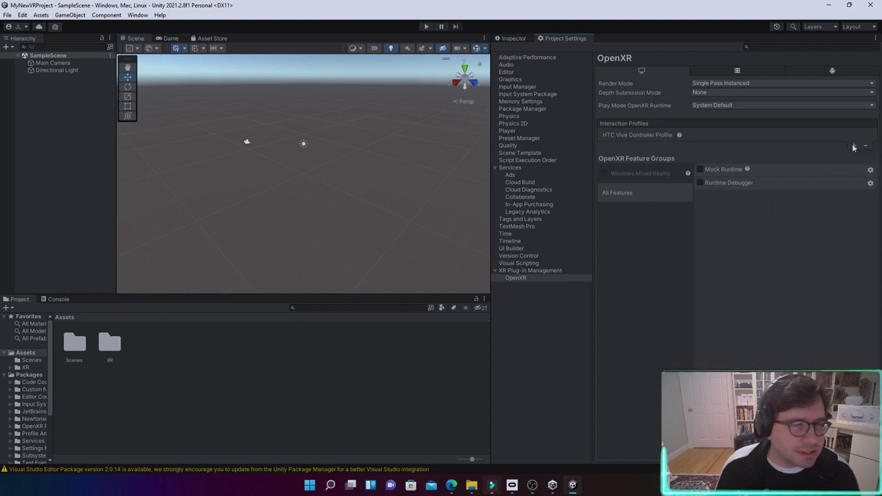
{"action": "left_click", "coordinate": [854, 147]}
{"action": "left_click", "coordinate": [807, 206]}
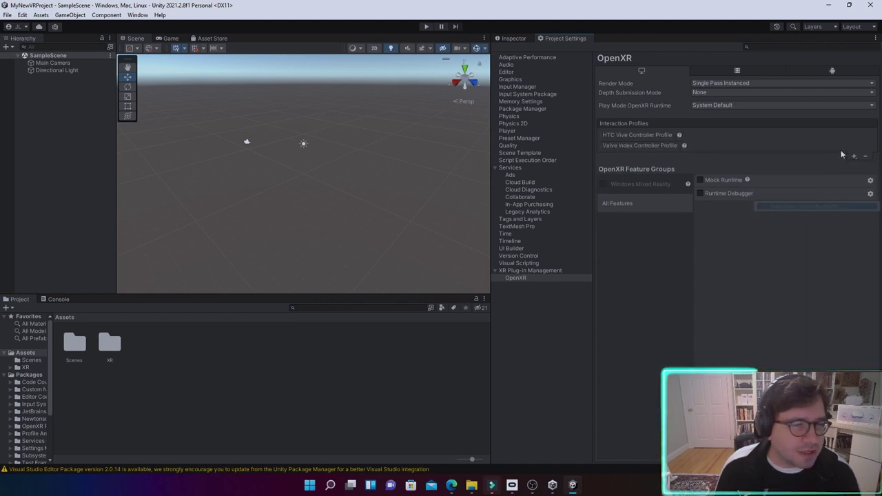
{"action": "left_click", "coordinate": [854, 157]}
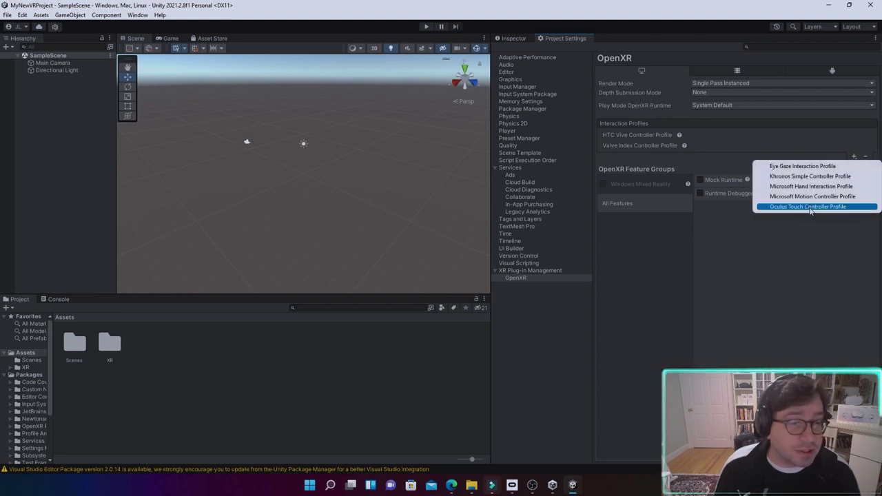
{"action": "left_click", "coordinate": [810, 208]}
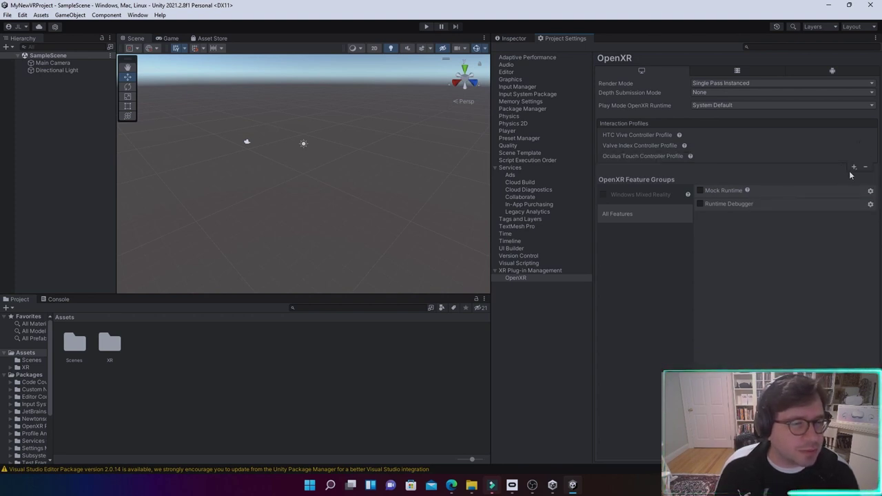
{"action": "left_click", "coordinate": [854, 168]}
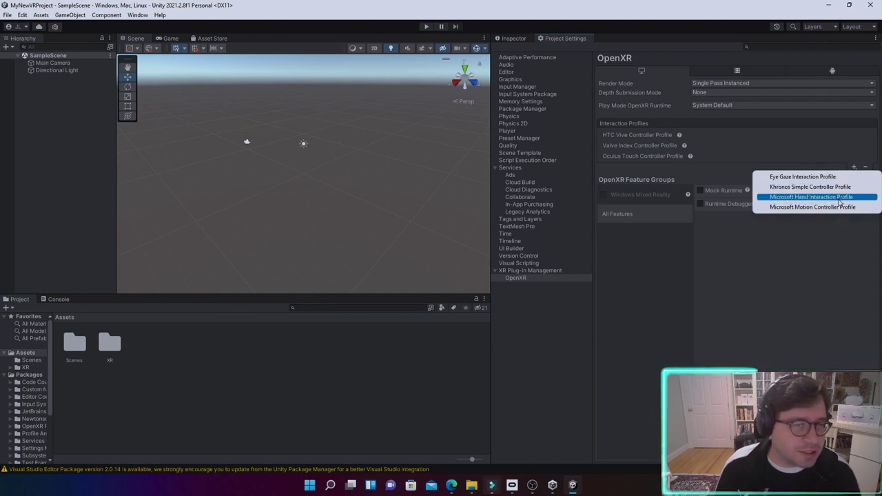
{"action": "left_click", "coordinate": [820, 255]}
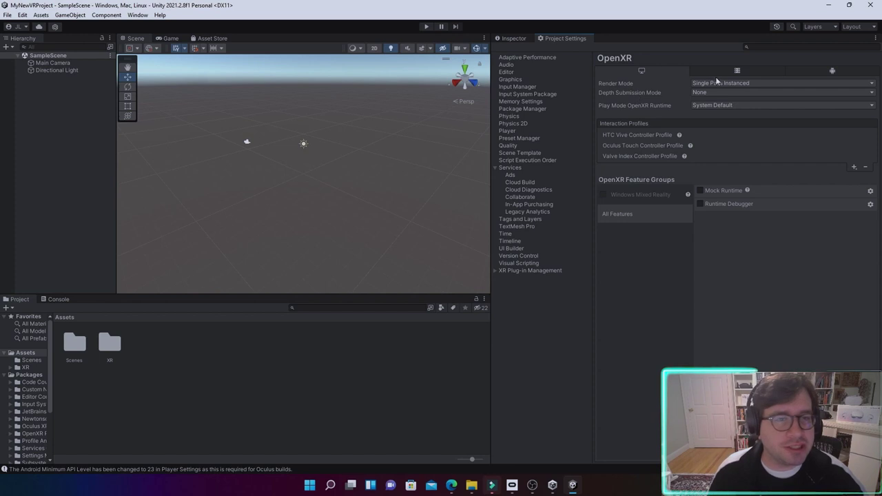
- Change OpenXR Render Mode to Multi Pass, then view the Android OpenXR settings
{"action": "left_click", "coordinate": [733, 84]}
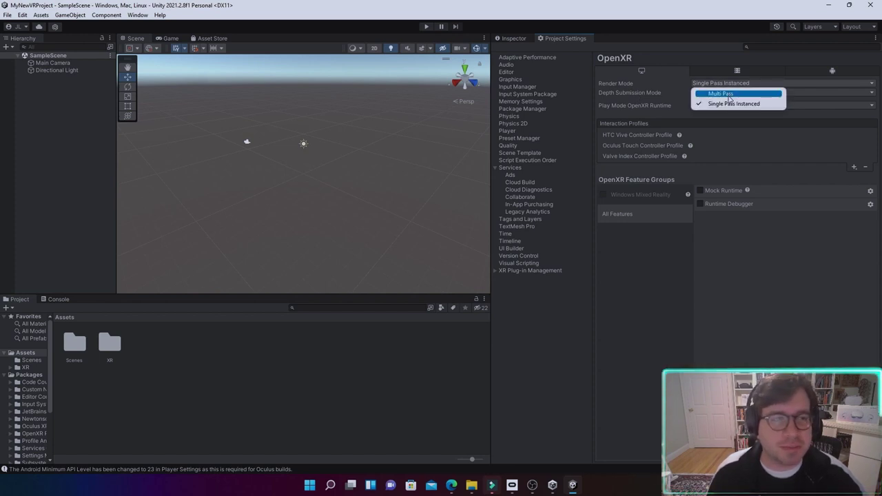
{"action": "left_click", "coordinate": [729, 95]}
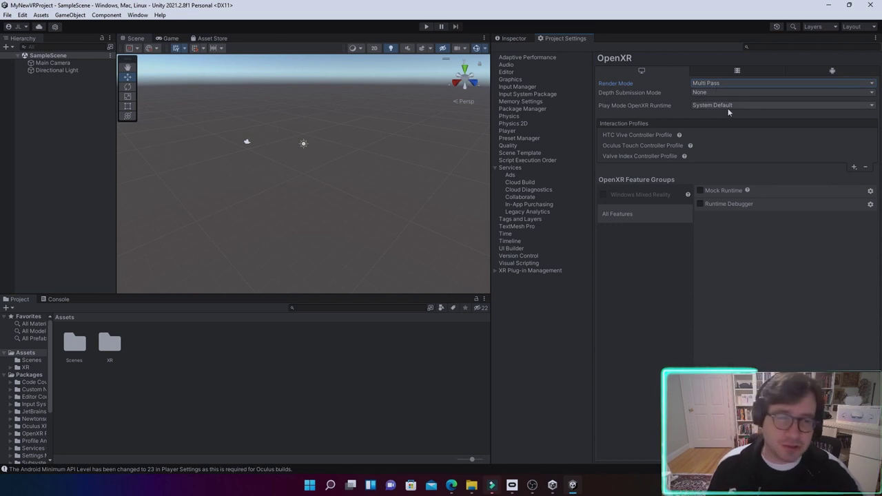
{"action": "mouse_move", "coordinate": [728, 109]}
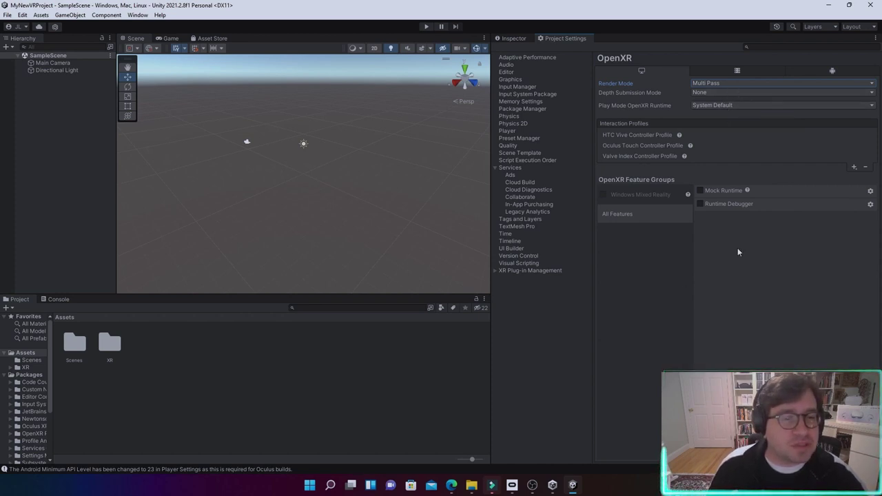
{"action": "left_click", "coordinate": [822, 71]}
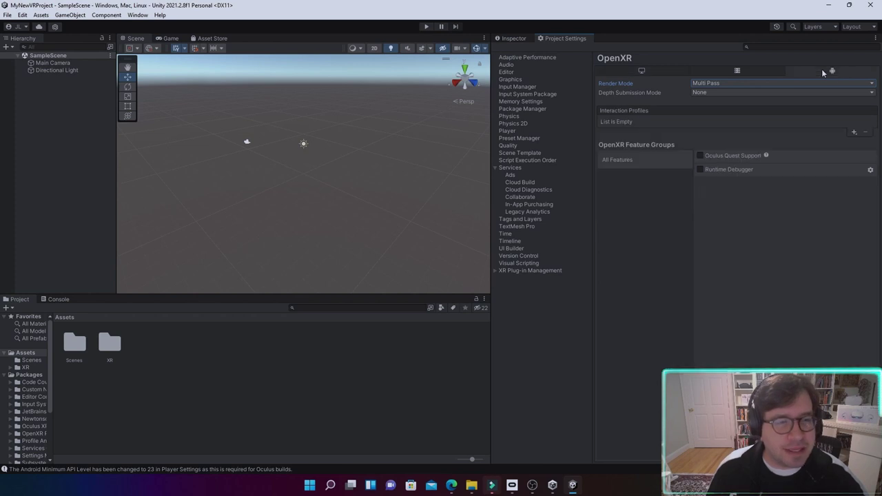
- Re-tick Oculus on the Android tab and open its settings targeting Quest and Quest 2
{"action": "left_click", "coordinate": [542, 270]}
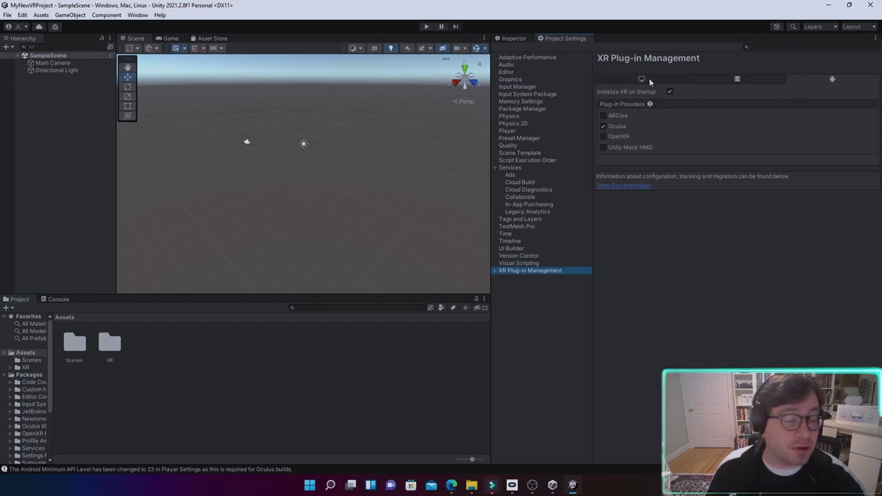
{"action": "left_click", "coordinate": [605, 128]}
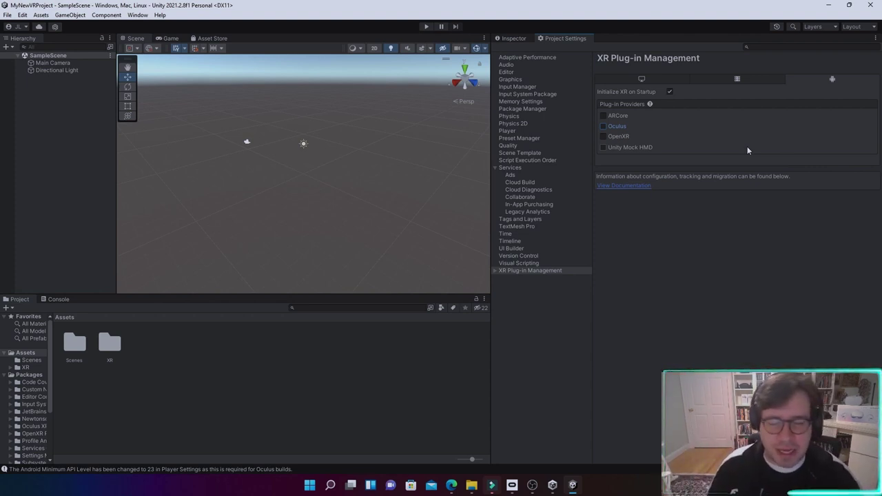
{"action": "left_click", "coordinate": [603, 127]}
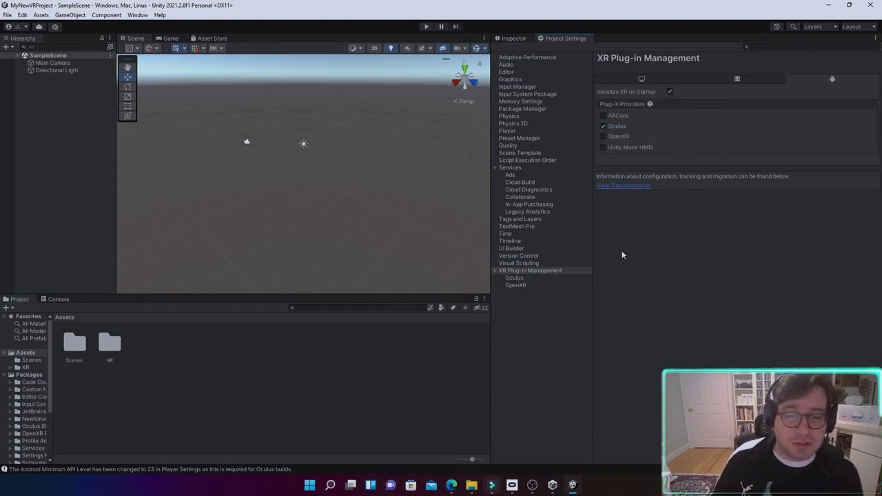
{"action": "left_click", "coordinate": [515, 278]}
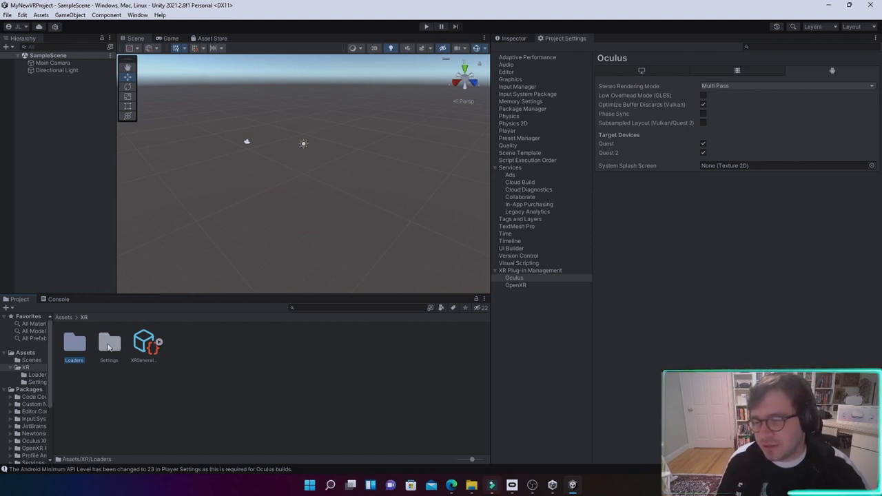
{"action": "left_click", "coordinate": [69, 318]}
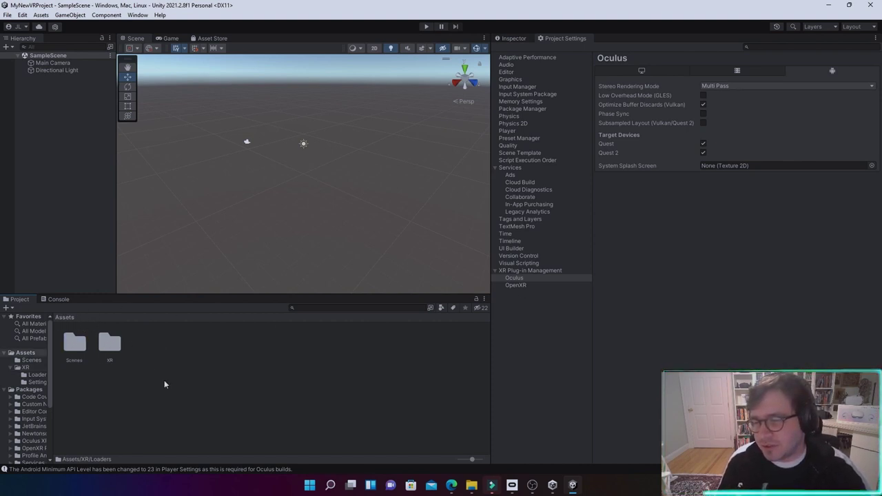
- Browse the XR, XR Settings and Loaders folders, then return to the Assets root
{"action": "double_click", "coordinate": [112, 344]}
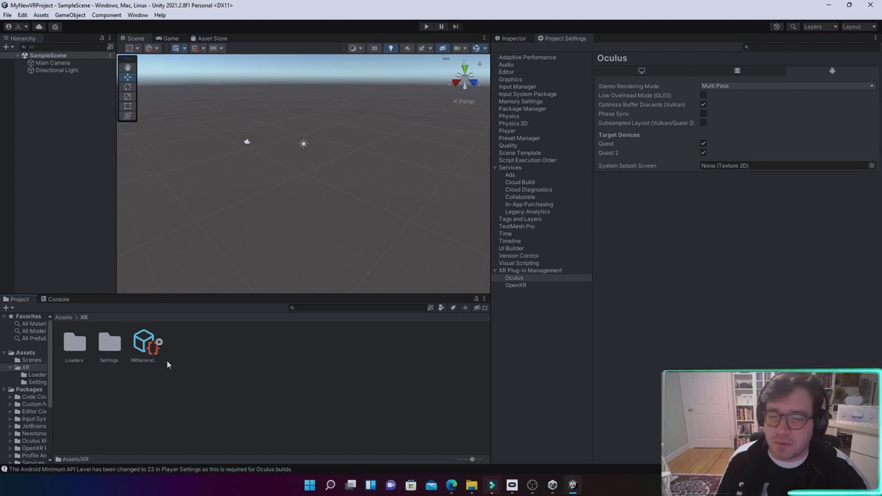
{"action": "double_click", "coordinate": [108, 346]}
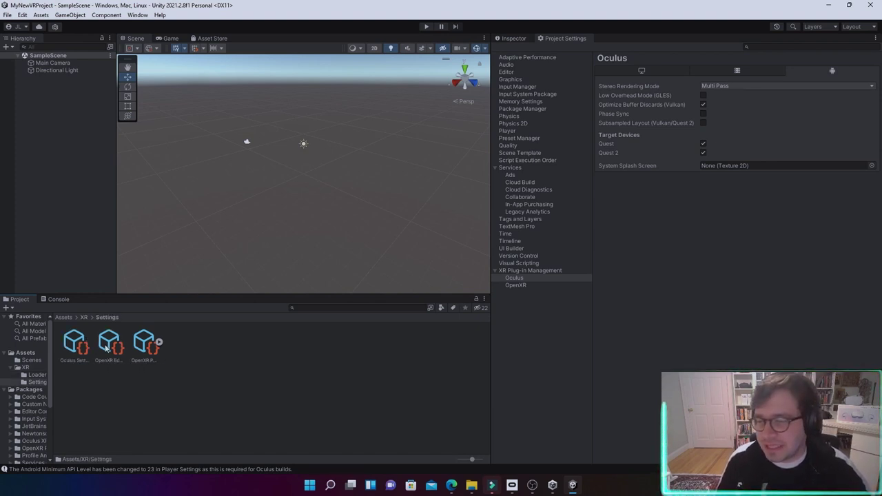
{"action": "left_click", "coordinate": [84, 318]}
{"action": "double_click", "coordinate": [76, 348]}
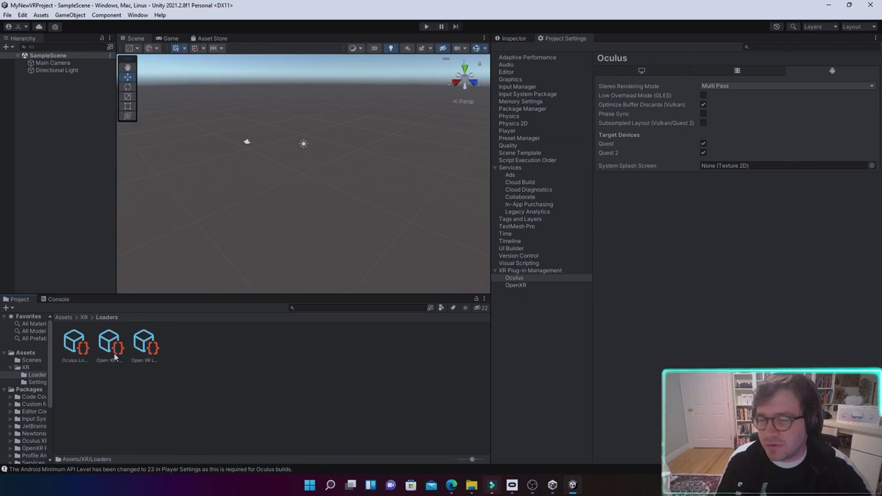
{"action": "left_click", "coordinate": [83, 318]}
{"action": "left_click", "coordinate": [65, 317]}
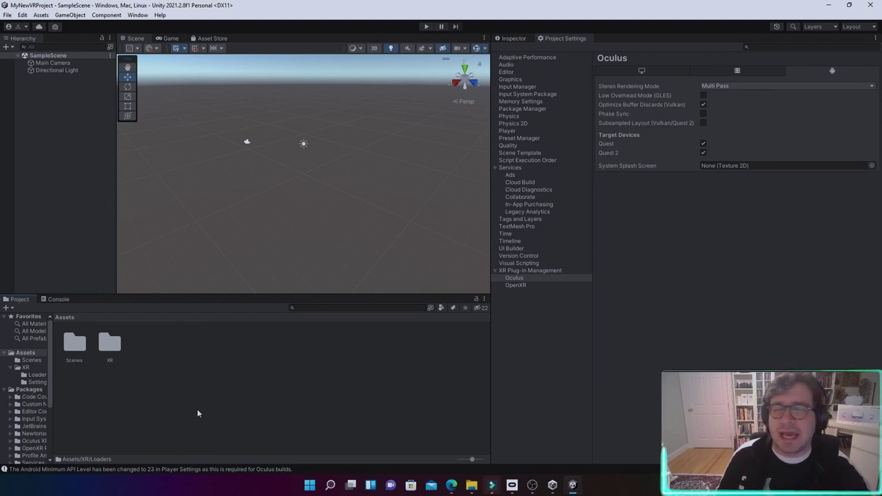
- Add com.unity.xr.interaction.toolkit by git URL in Package Manager and accept the layer update
{"action": "left_click", "coordinate": [137, 16]}
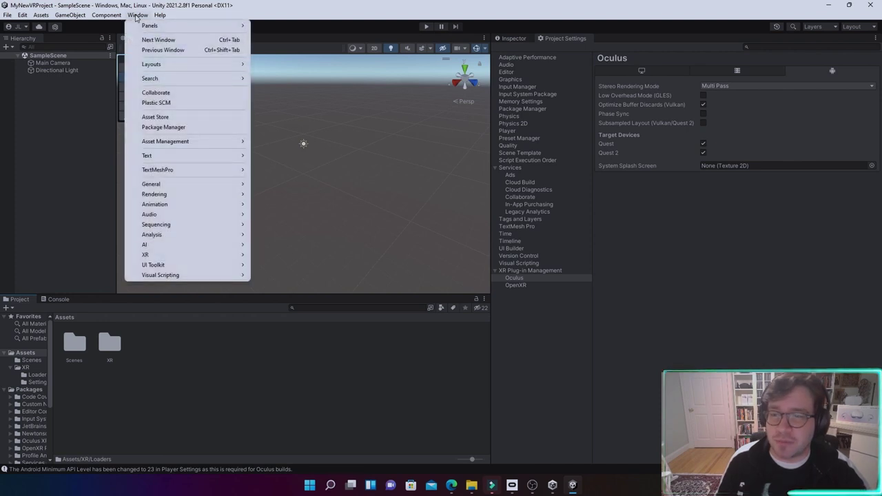
{"action": "left_click", "coordinate": [173, 127]}
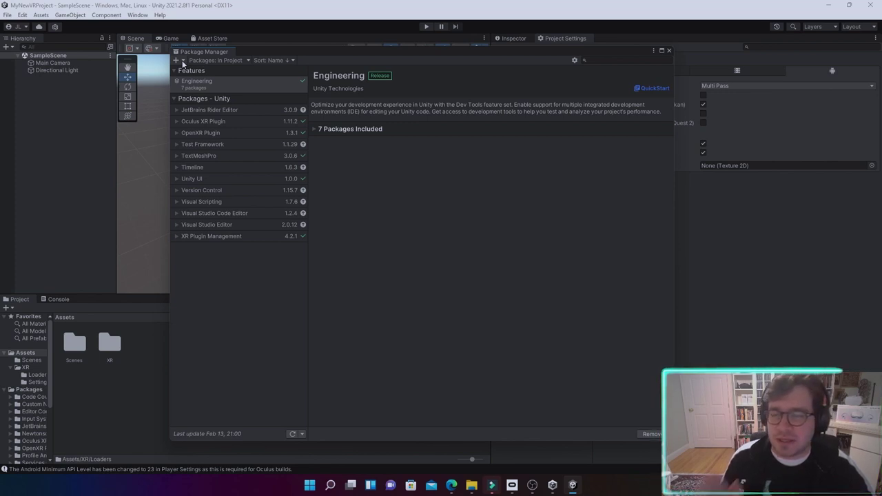
{"action": "left_click", "coordinate": [183, 61]}
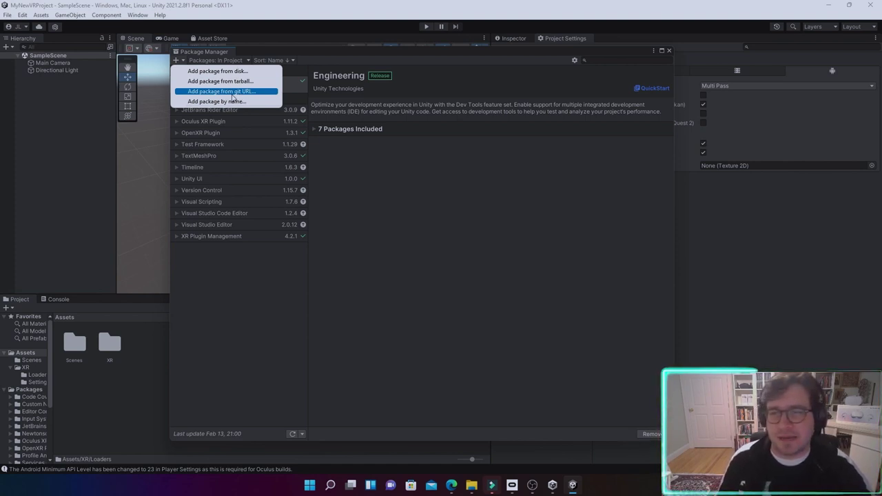
{"action": "left_click", "coordinate": [232, 94]}
{"action": "type", "text": "com.uni"}
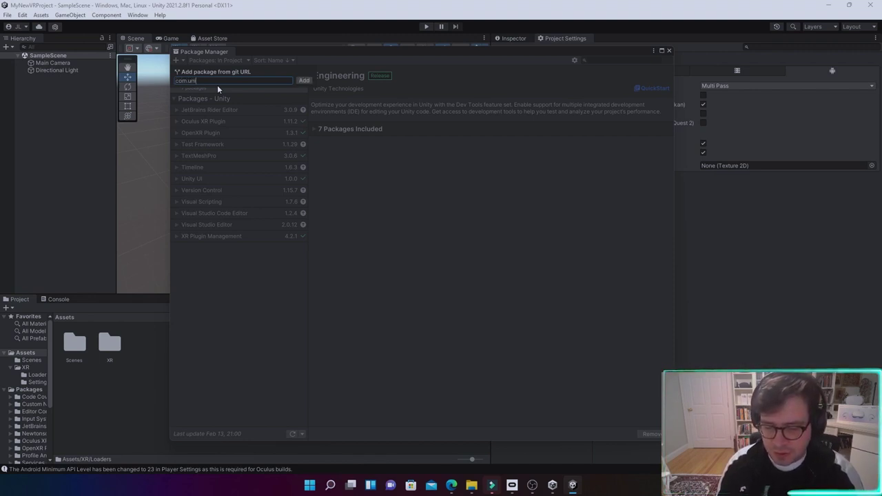
{"action": "type", "text": "ty.xr"}
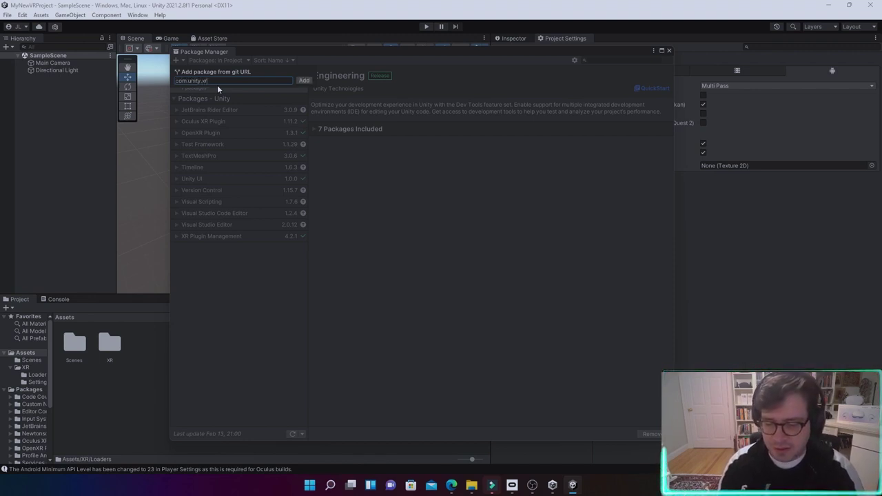
{"action": "type", "text": ".interac"}
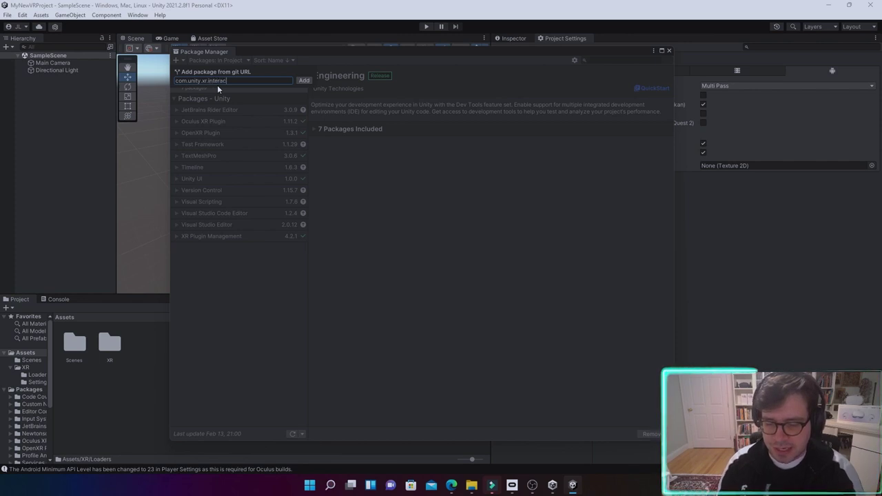
{"action": "type", "text": "tion.toolkit"}
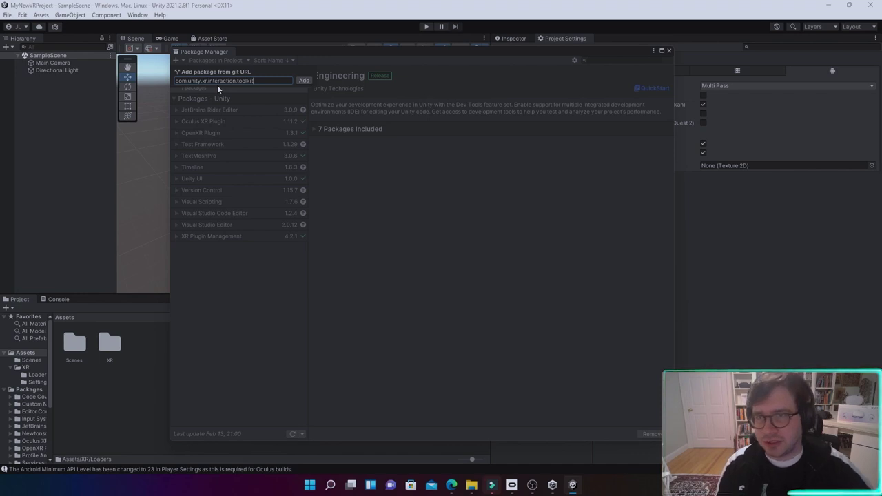
{"action": "left_click", "coordinate": [306, 83]}
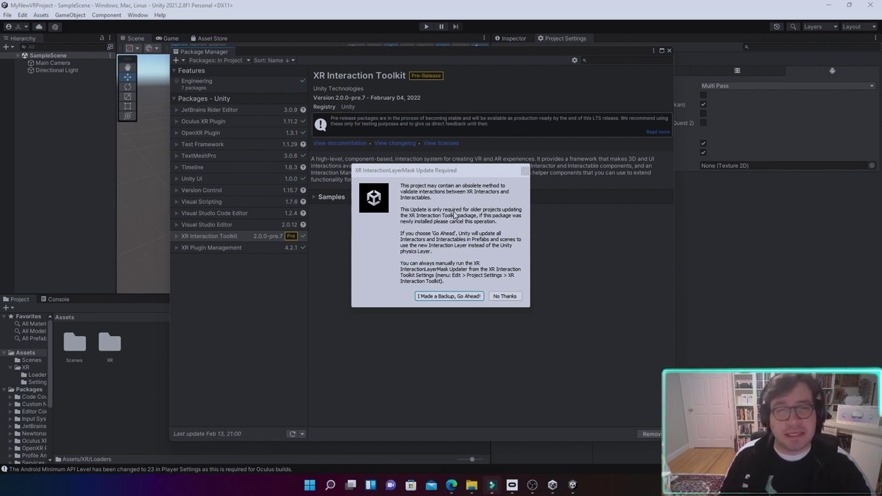
{"action": "left_click", "coordinate": [449, 297]}
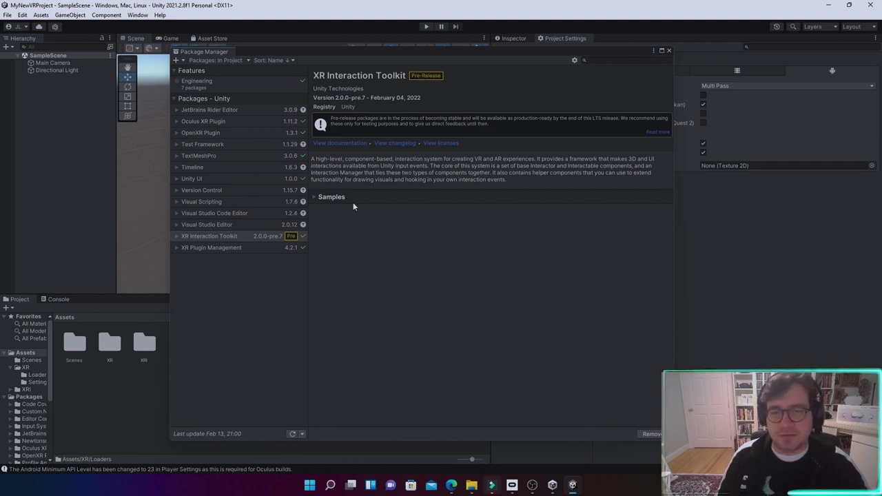
- Import the Default Input Actions sample, close Package Manager and return to Assets
{"action": "left_click", "coordinate": [315, 198]}
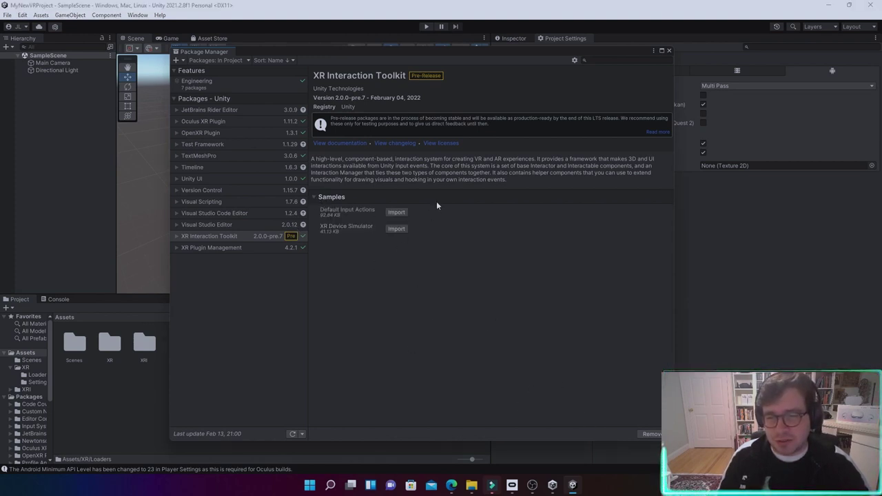
{"action": "left_click", "coordinate": [397, 213]}
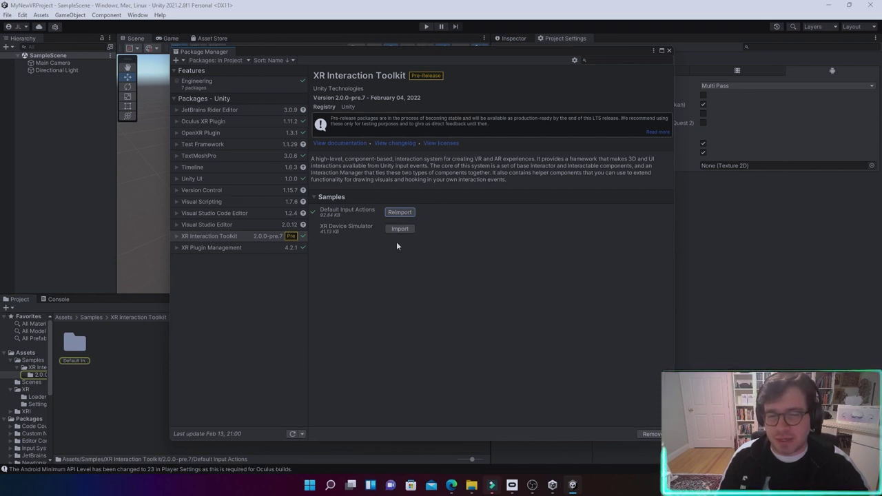
{"action": "left_click", "coordinate": [271, 198]}
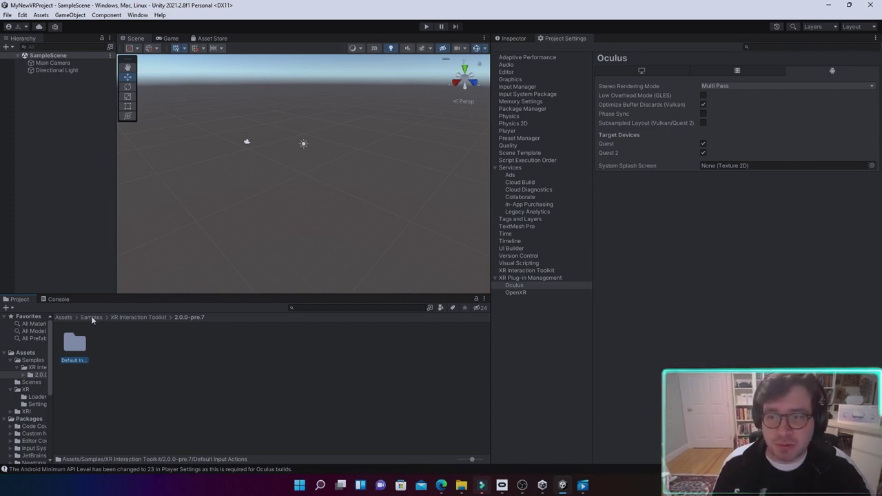
{"action": "left_click", "coordinate": [63, 317]}
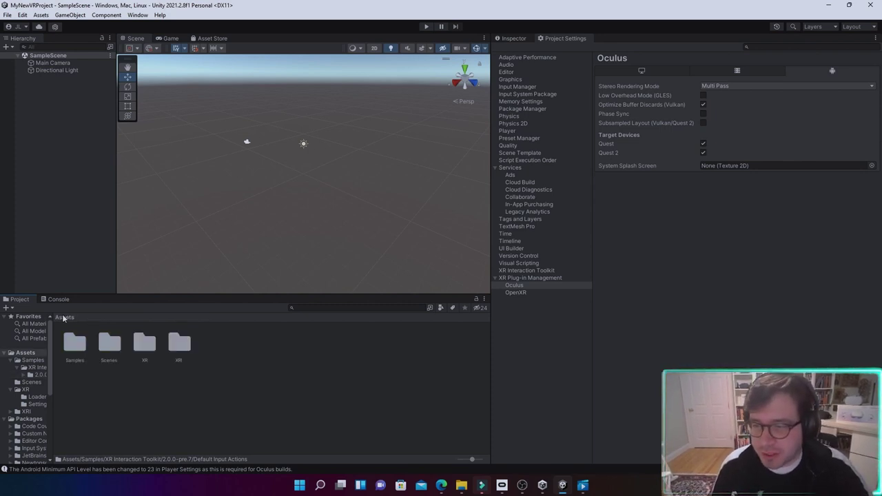
- Open Assets/Samples/XR Interaction Toolkit/2.0.0-pre.7/Default Input Actions
{"action": "left_click", "coordinate": [181, 350]}
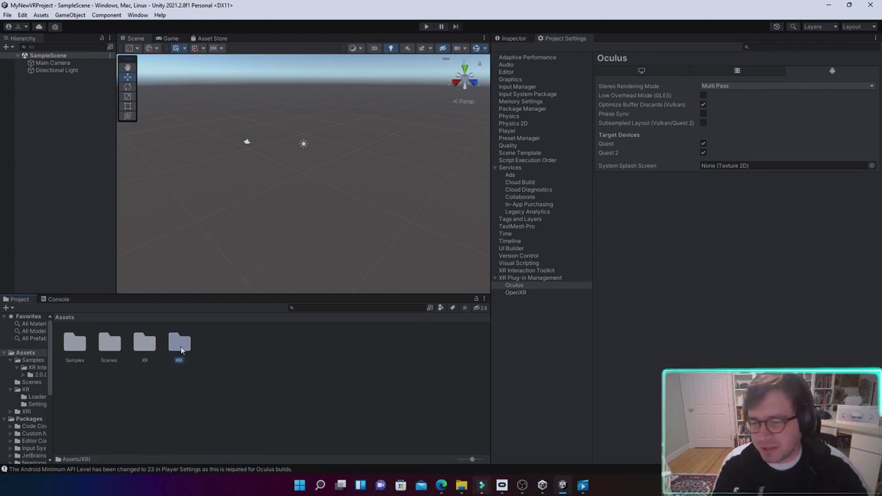
{"action": "double_click", "coordinate": [181, 345]}
{"action": "left_click", "coordinate": [63, 316]}
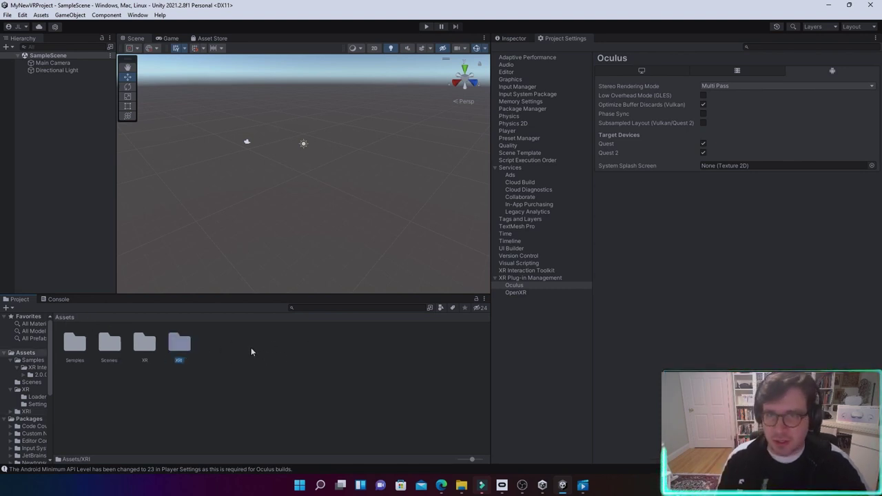
{"action": "double_click", "coordinate": [76, 344]}
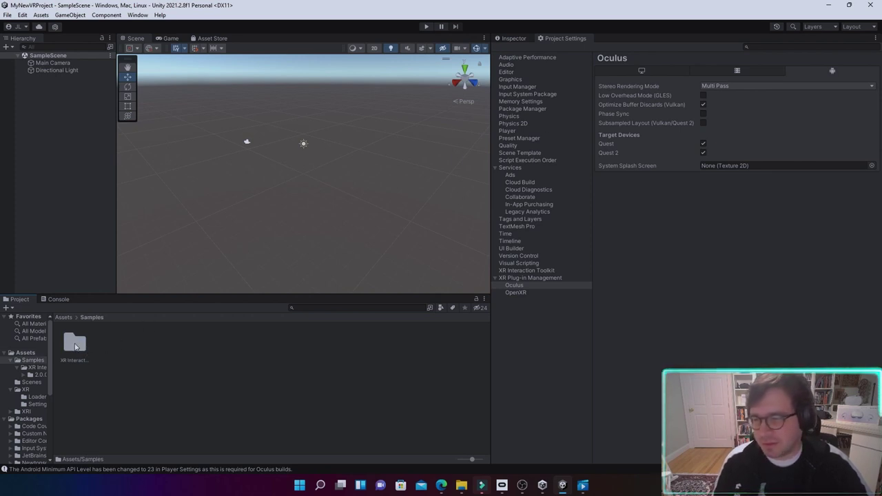
{"action": "double_click", "coordinate": [75, 345]}
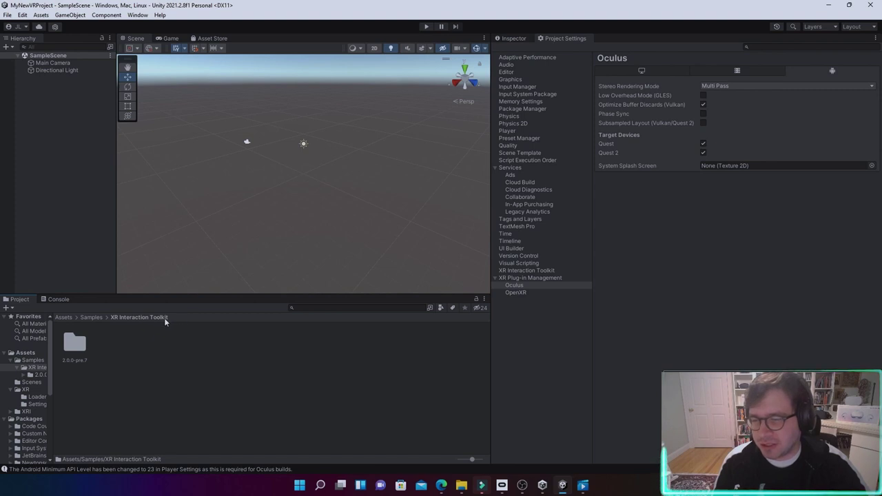
{"action": "double_click", "coordinate": [76, 345]}
{"action": "left_click", "coordinate": [76, 346]}
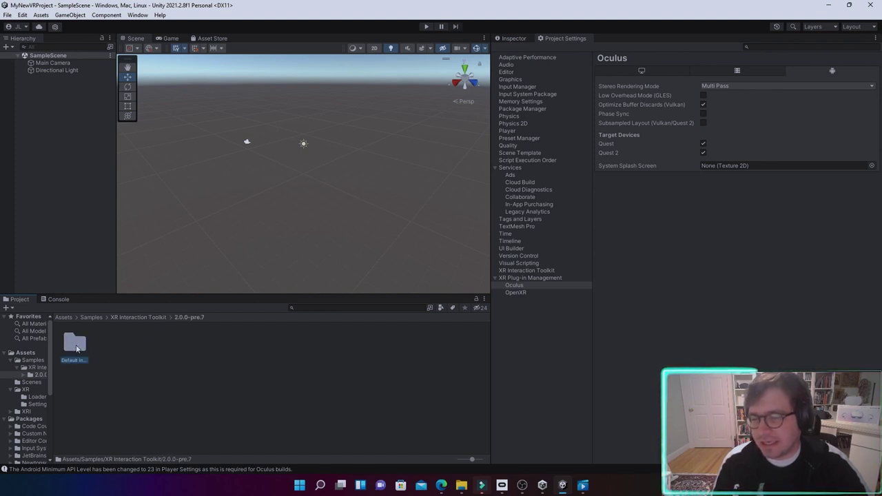
{"action": "mouse_move", "coordinate": [77, 348]}
{"action": "left_mouse_down"}
{"action": "mouse_move", "coordinate": [90, 344]}
{"action": "mouse_move", "coordinate": [76, 345]}
{"action": "left_mouse_up"}
{"action": "double_click", "coordinate": [76, 345]}
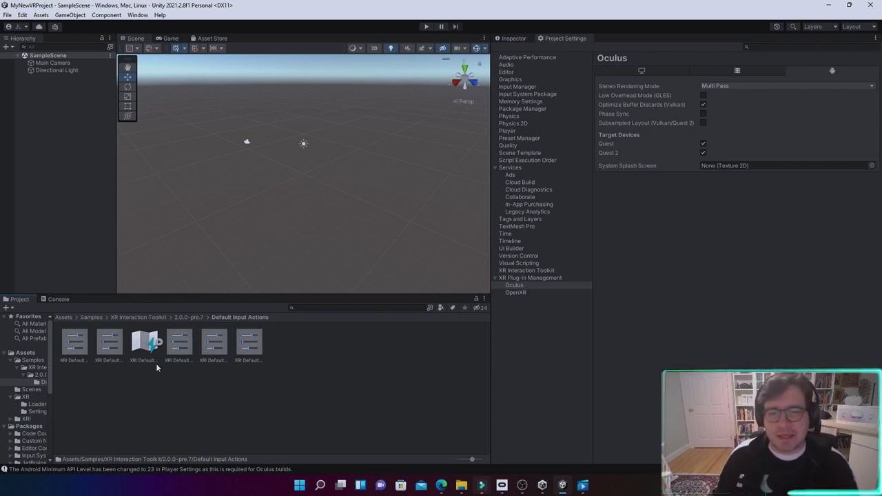
- Add the Continuous Move, Continuous Turn, Left and Right Controller presets as defaults
{"action": "left_click", "coordinate": [76, 346]}
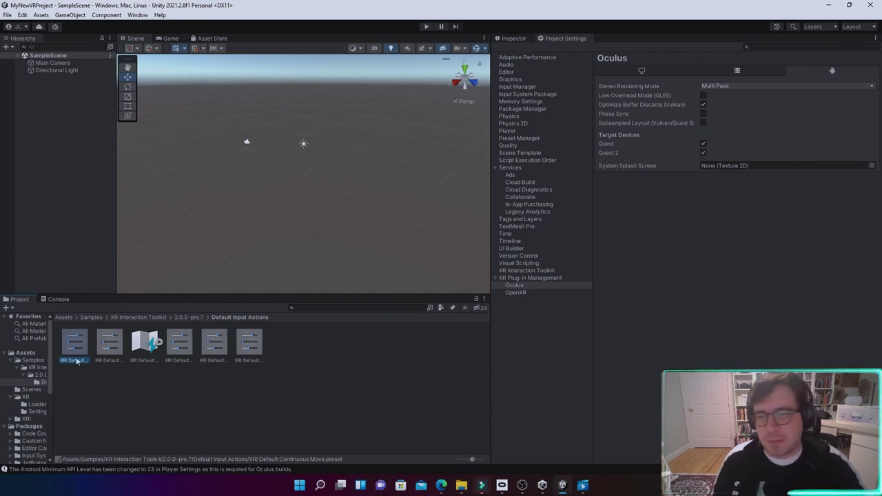
{"action": "left_click", "coordinate": [510, 39]}
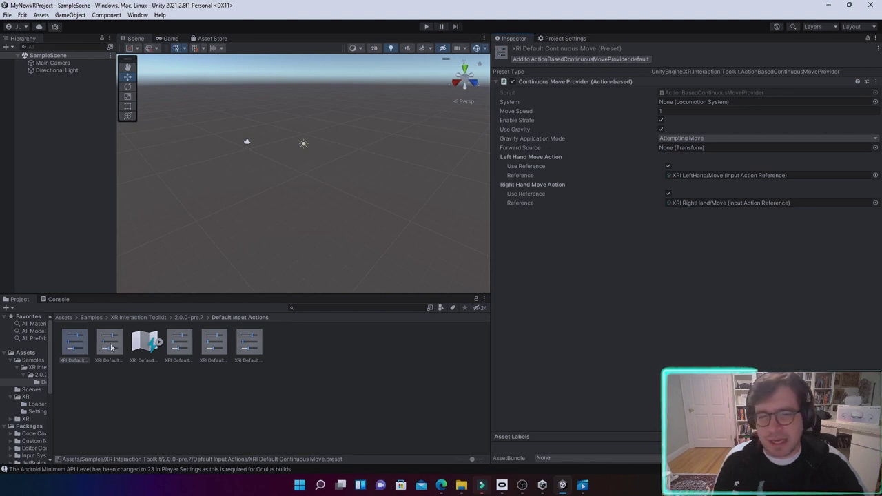
{"action": "left_click", "coordinate": [536, 58]}
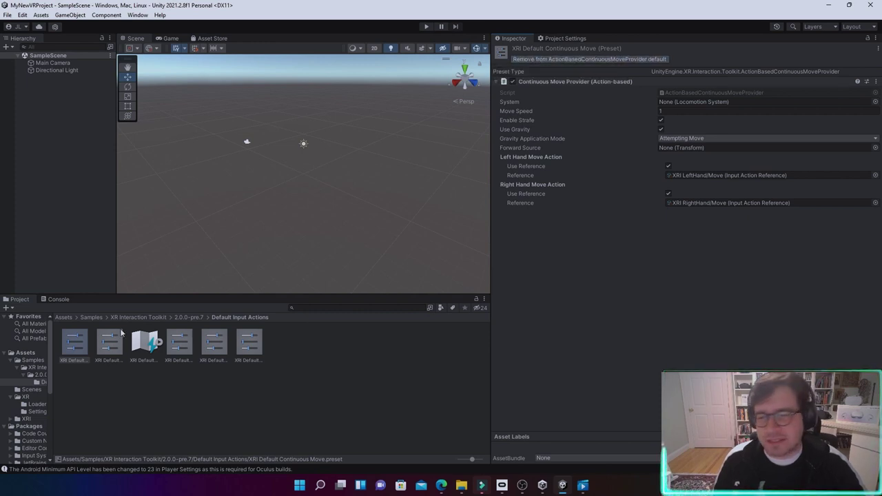
{"action": "left_click", "coordinate": [110, 341]}
{"action": "left_click", "coordinate": [556, 59]}
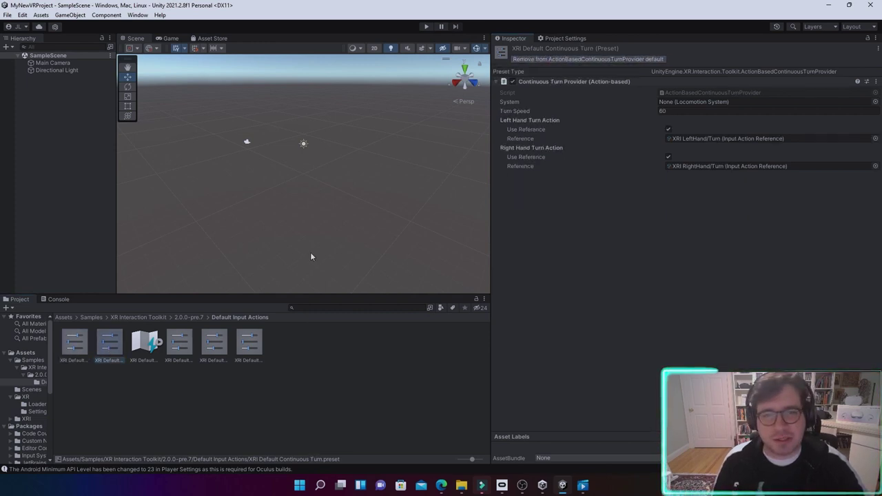
{"action": "left_click", "coordinate": [184, 350]}
{"action": "left_click", "coordinate": [544, 59]}
{"action": "left_click", "coordinate": [152, 344]}
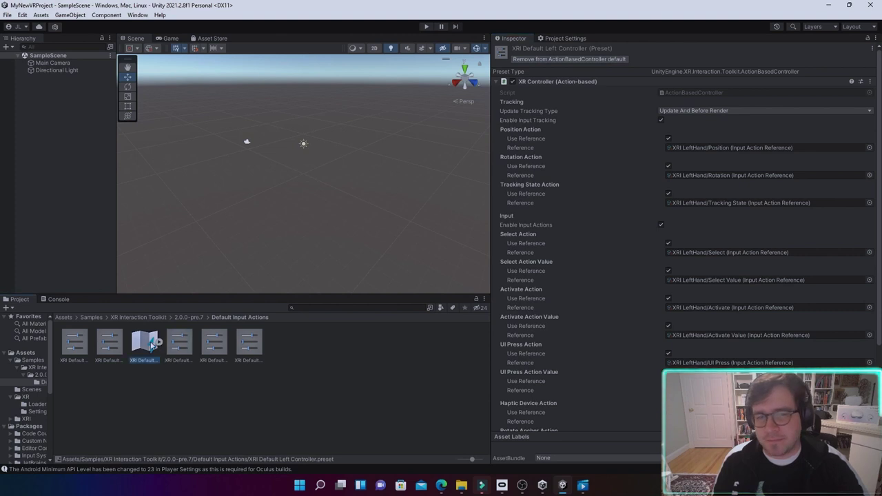
{"action": "left_click", "coordinate": [214, 343]}
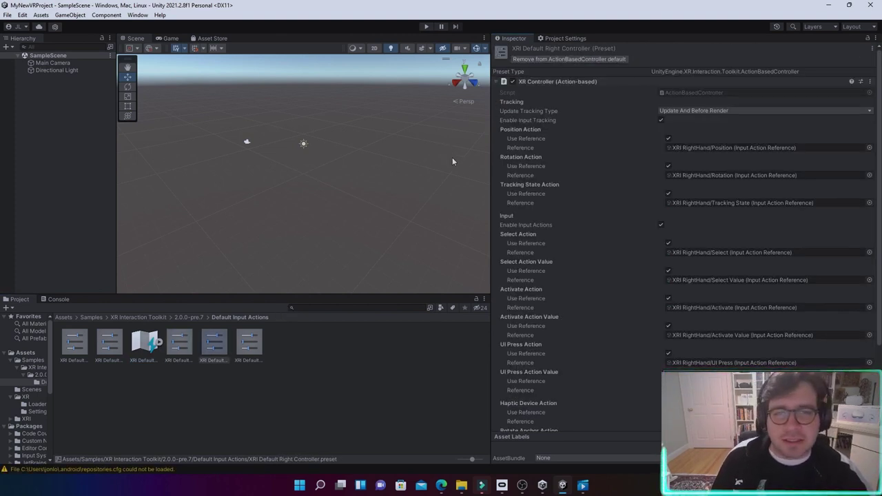
{"action": "left_click", "coordinate": [566, 38]}
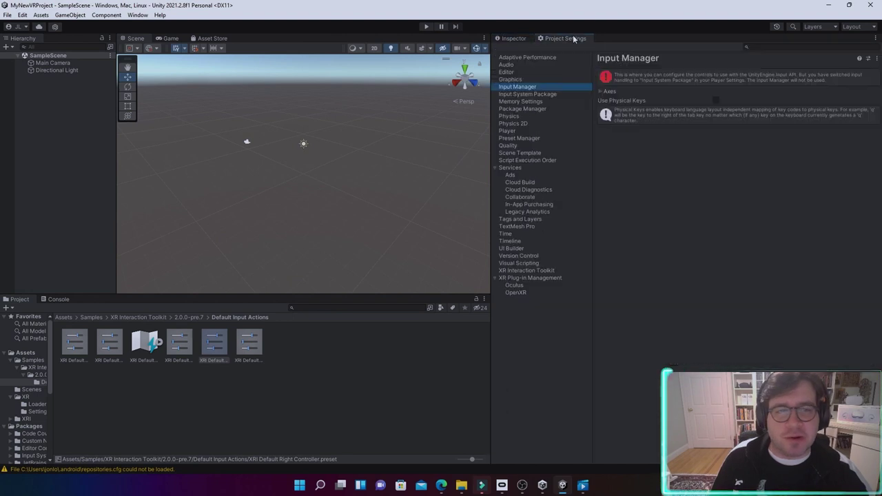
- In Preset Manager, filter the ActionBasedController presets by 'Rig' and 'l' for right and left
{"action": "left_click", "coordinate": [525, 137]}
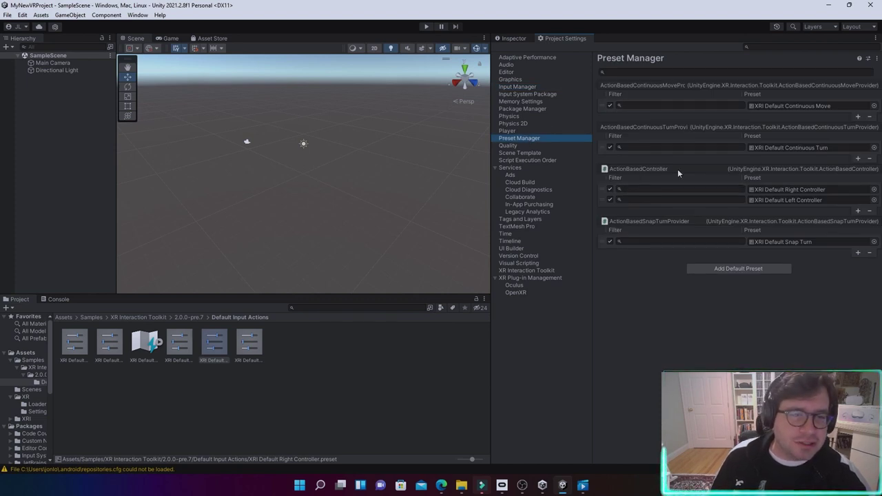
{"action": "left_click", "coordinate": [653, 189]}
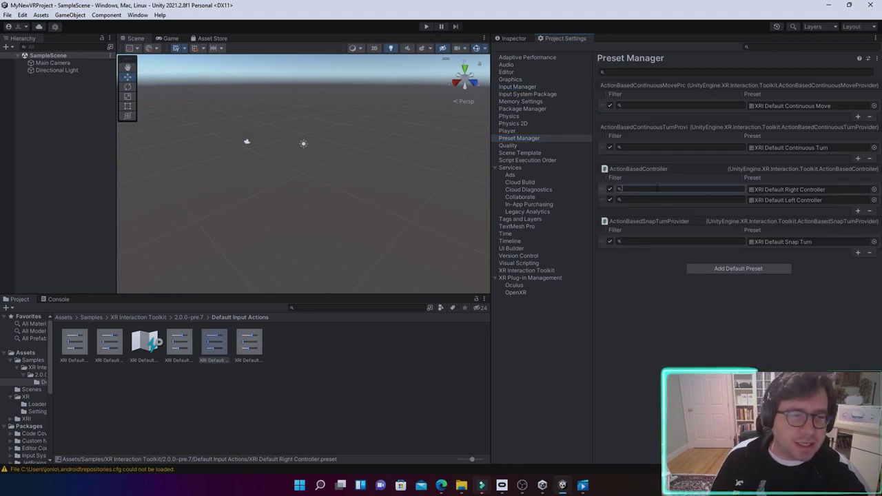
{"action": "type", "text": "R"}
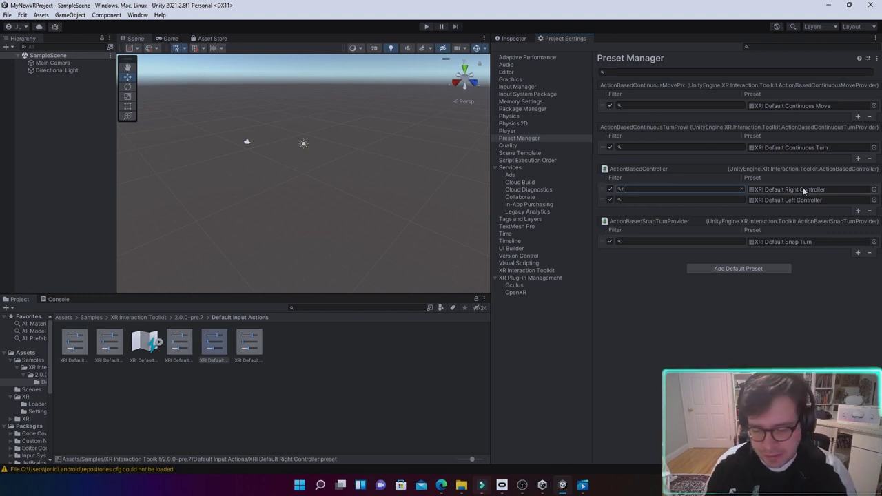
{"action": "type", "text": "ight"}
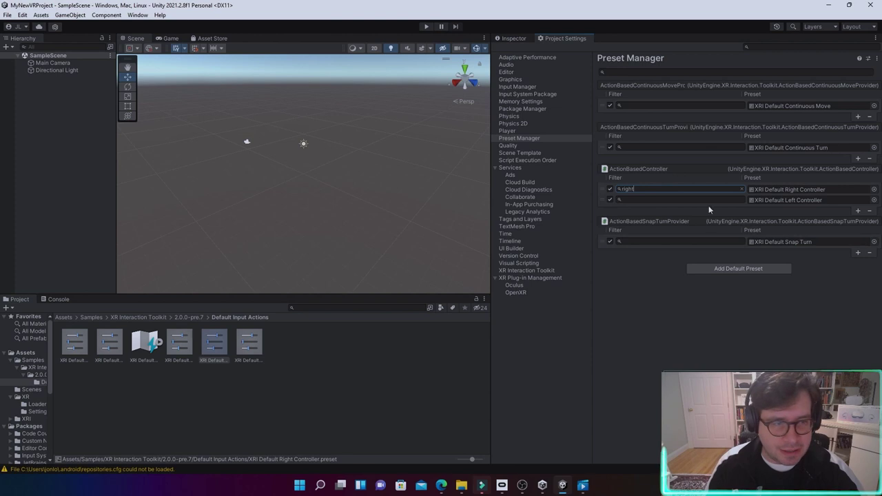
{"action": "left_click", "coordinate": [697, 199]}
{"action": "type", "text": "left"}
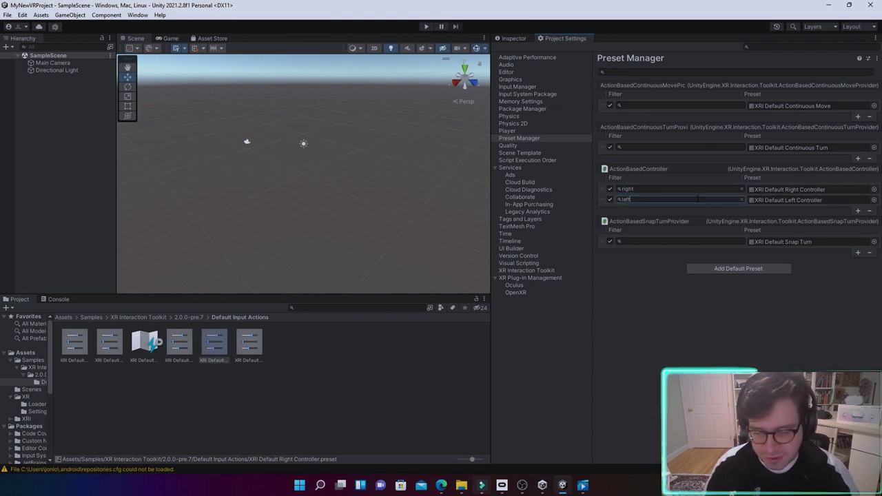
{"action": "left_click", "coordinate": [275, 307]}
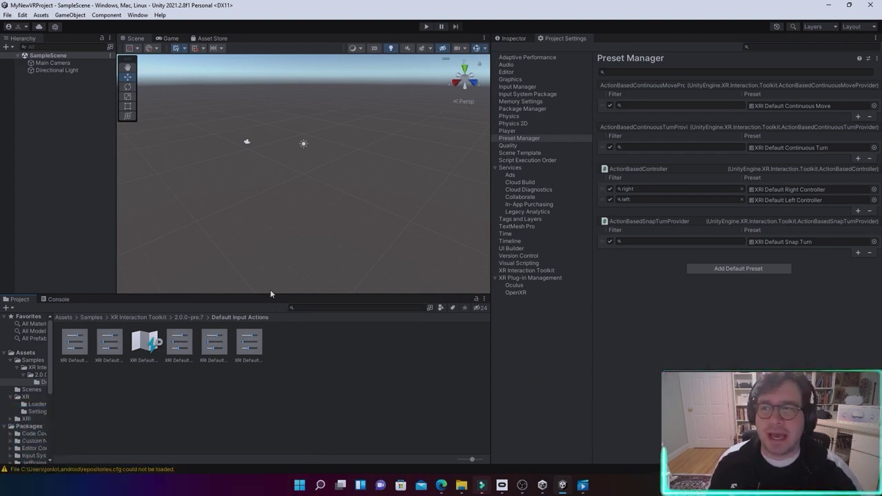
{"action": "left_click_drag", "start_coordinate": [492, 168], "coordinate": [625, 167]}
- Add a 3D Plane to the scene as a floor and show the Assets root
{"action": "right_click", "coordinate": [48, 81]}
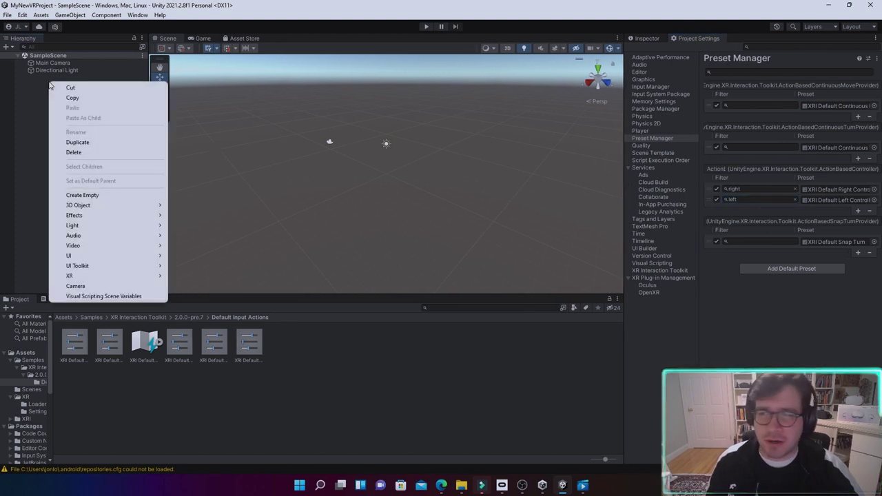
{"action": "mouse_move", "coordinate": [87, 210]}
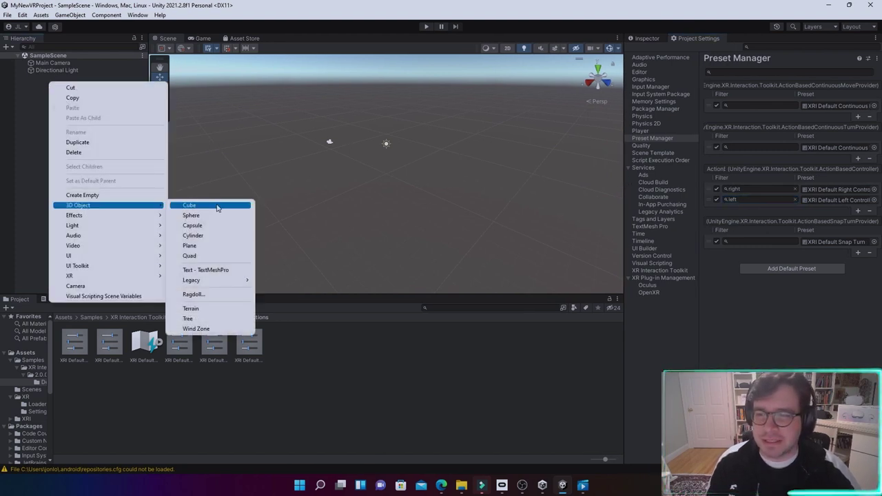
{"action": "left_click", "coordinate": [215, 246]}
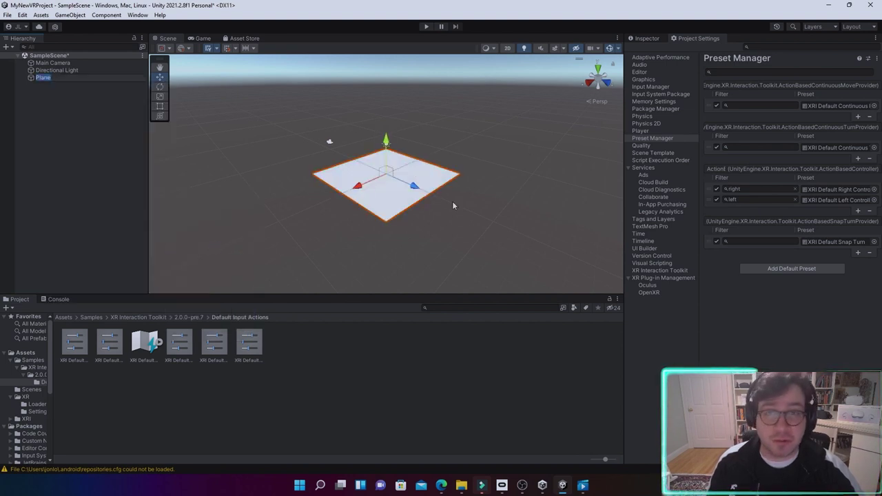
{"action": "left_click", "coordinate": [94, 125]}
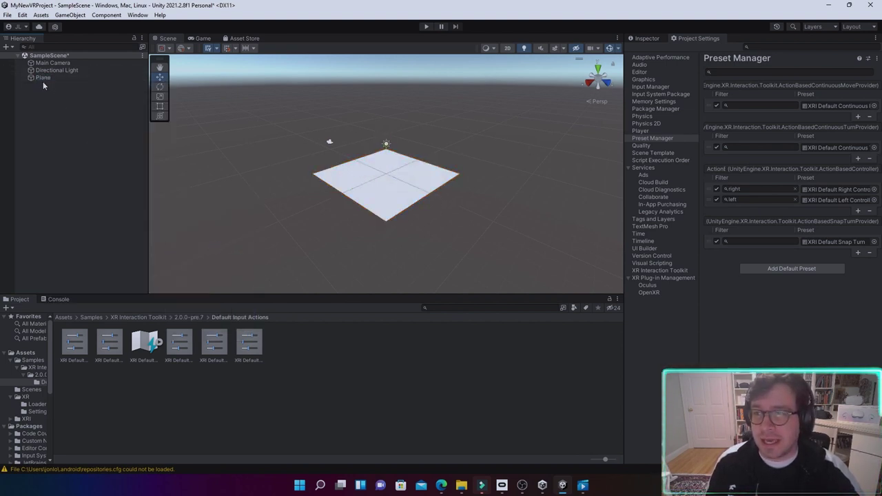
{"action": "left_click", "coordinate": [64, 317]}
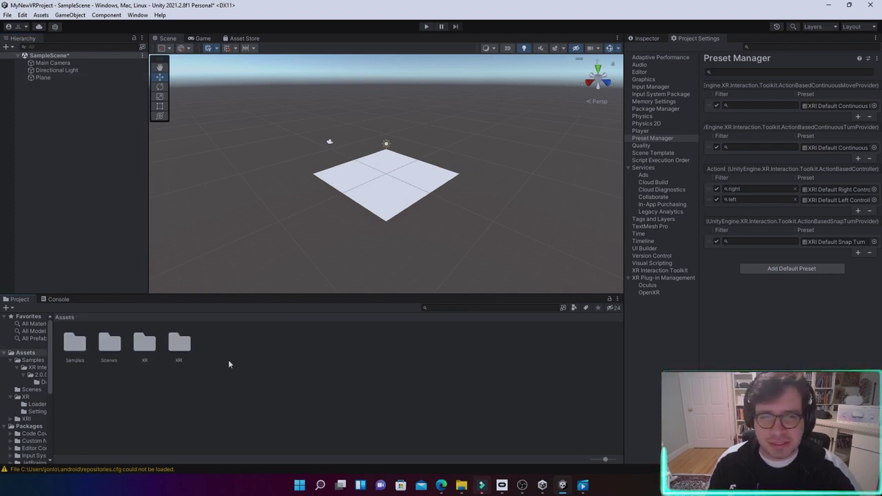
- Create a new folder in Assets named Materials
{"action": "right_click", "coordinate": [218, 345]}
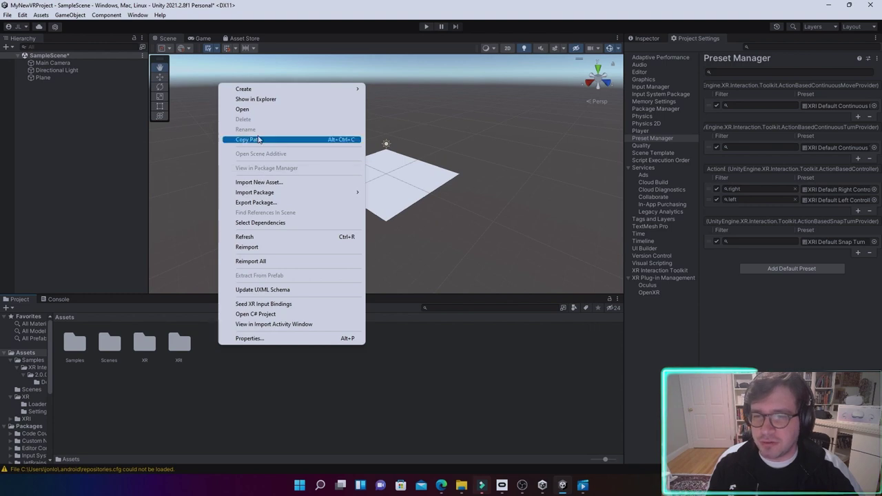
{"action": "mouse_move", "coordinate": [265, 90]}
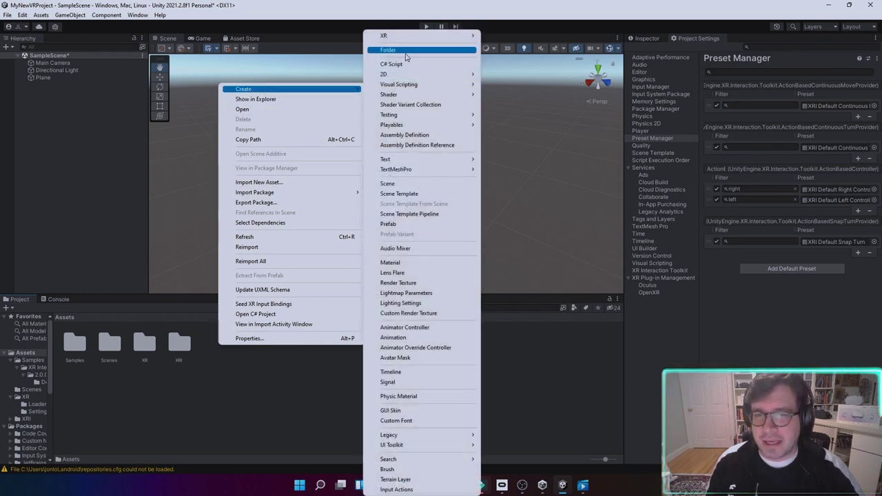
{"action": "left_click", "coordinate": [388, 49]}
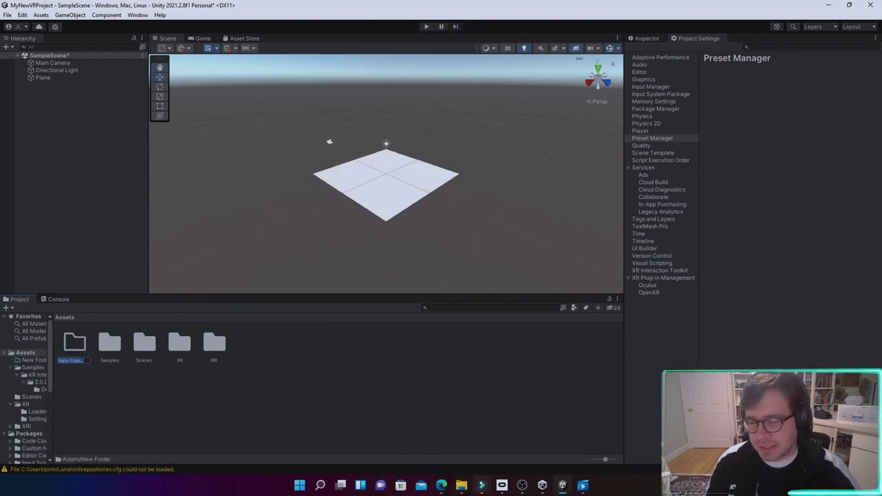
{"action": "key", "text": "BackSpace"}
{"action": "type", "text": "Materi"}
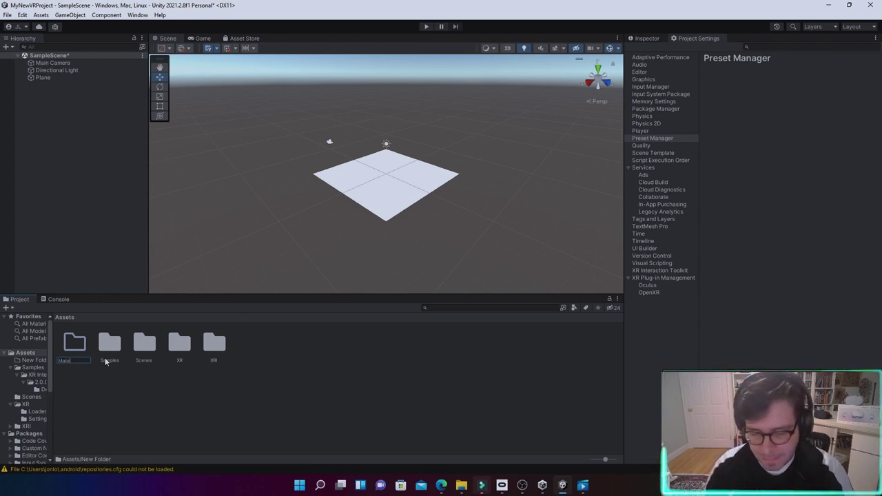
{"action": "key", "text": "BackSpace"}
{"action": "key", "text": "BackSpace"}
{"action": "key", "text": "BackSpace"}
{"action": "key", "text": "BackSpace"}
{"action": "type", "text": "ials"}
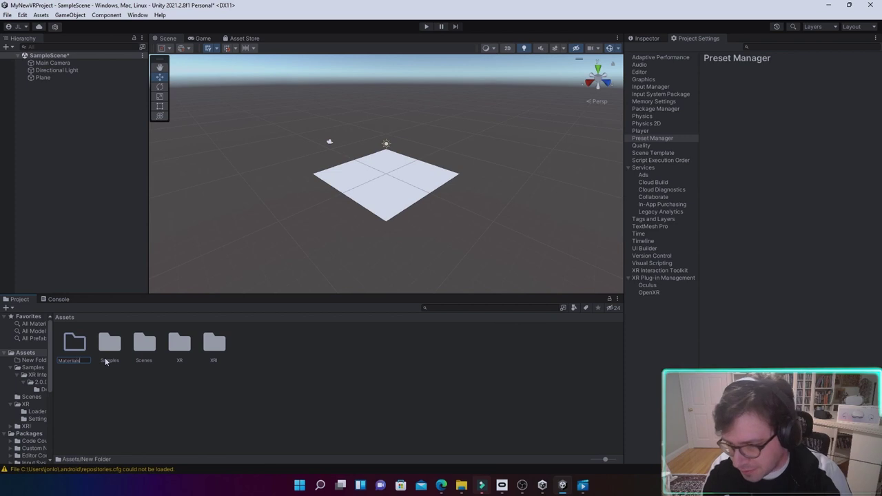
{"action": "key", "text": "BackSpace"}
{"action": "key", "text": "BackSpace"}
{"action": "key", "text": "BackSpace"}
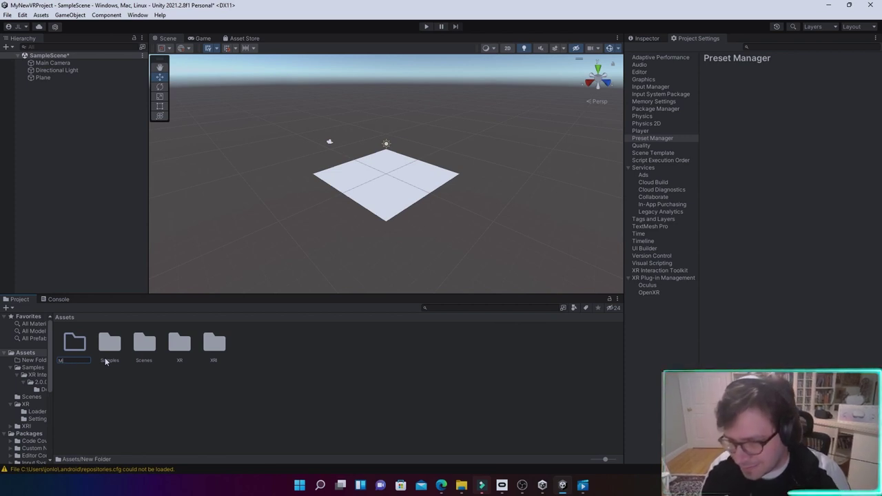
{"action": "type", "text": "ials"}
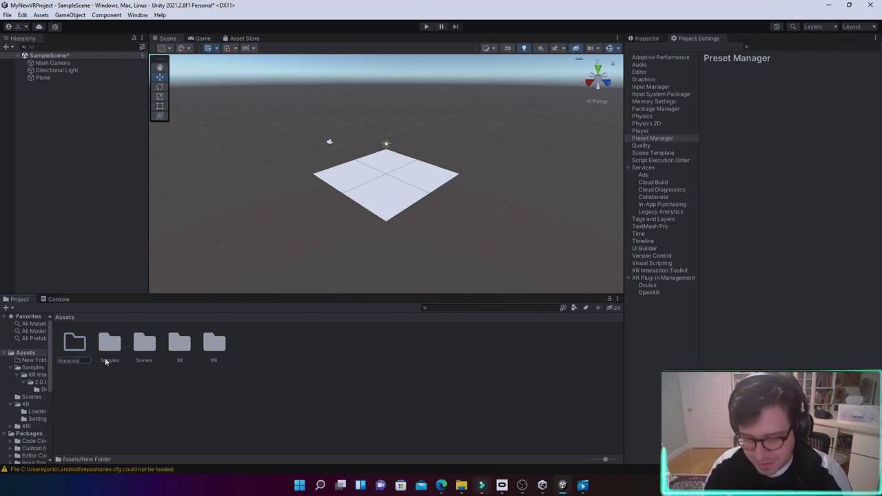
{"action": "key", "text": "Return"}
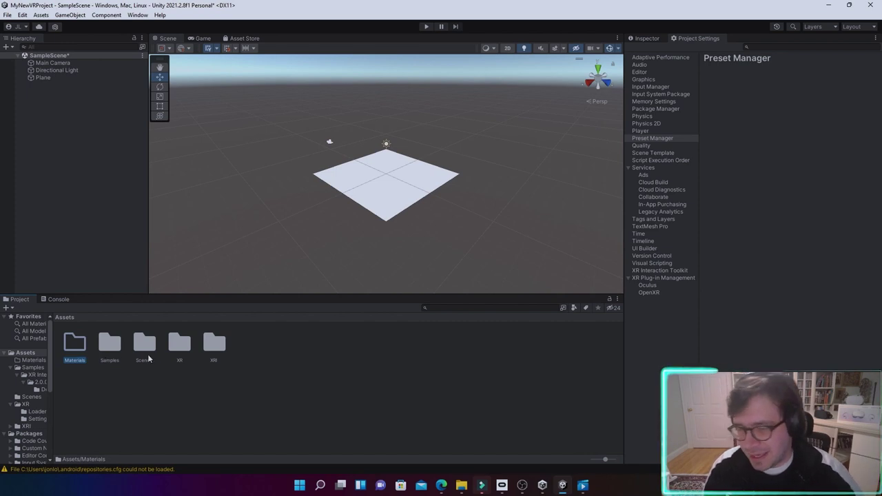
- Inside Materials, create a new material named FloorMat
{"action": "double_click", "coordinate": [76, 345]}
{"action": "right_click", "coordinate": [87, 343]}
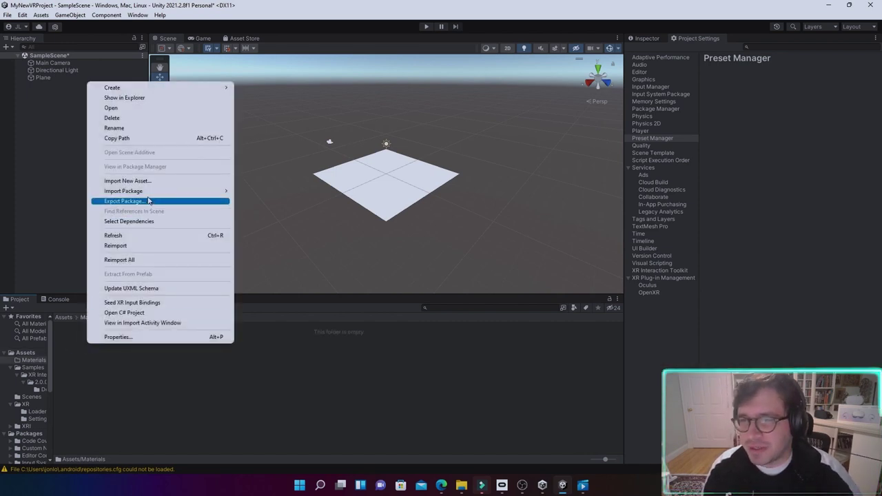
{"action": "mouse_move", "coordinate": [140, 89]}
{"action": "left_click", "coordinate": [288, 262]}
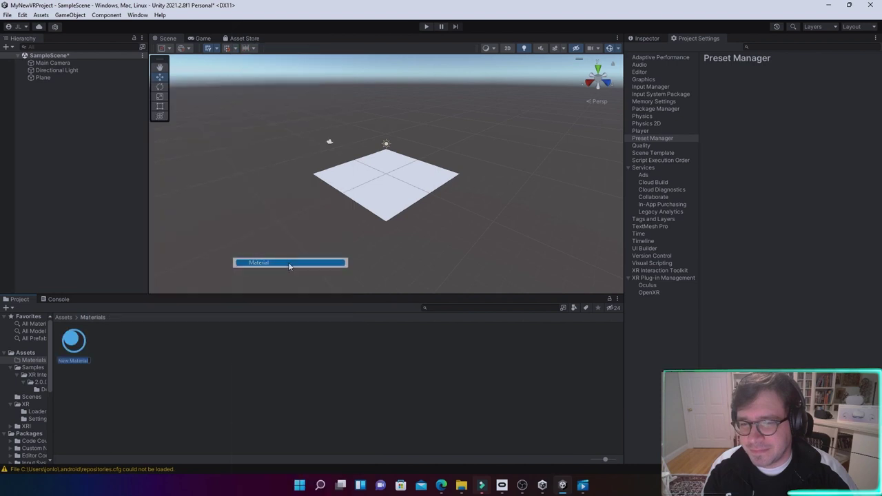
{"action": "key", "text": "BackSpace"}
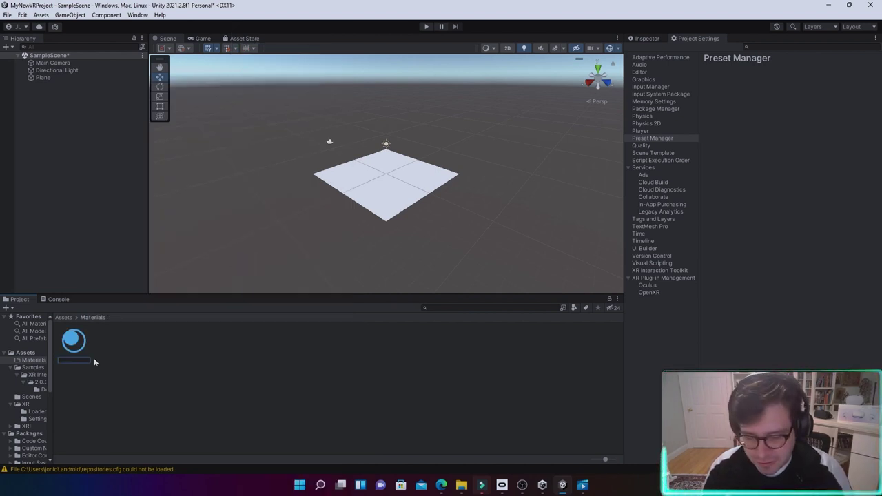
{"action": "type", "text": "FloorMat"}
{"action": "key", "text": "Return"}
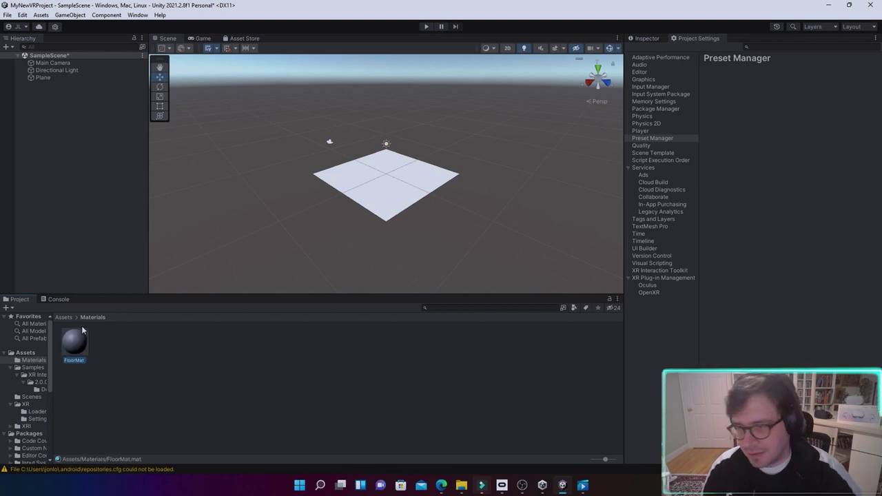
- Set FloorMat's Albedo to green 3CB30D and drag it onto the Plane
{"action": "right_click", "coordinate": [79, 353]}
{"action": "left_click", "coordinate": [76, 353]}
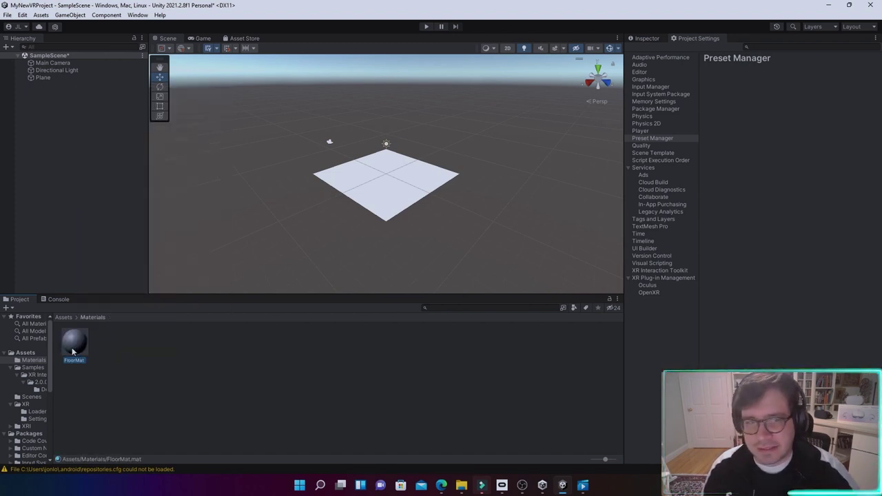
{"action": "left_click", "coordinate": [647, 40]}
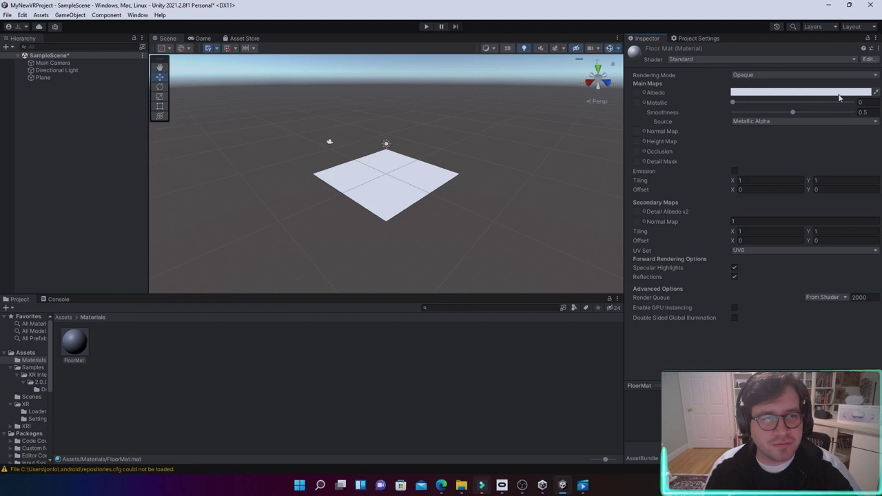
{"action": "left_click", "coordinate": [800, 91]}
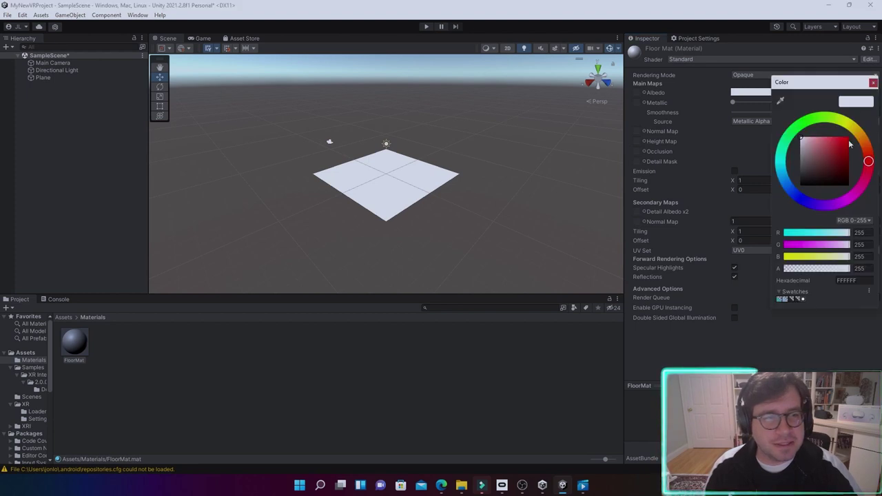
{"action": "left_click", "coordinate": [808, 204]}
{"action": "left_click", "coordinate": [816, 121]}
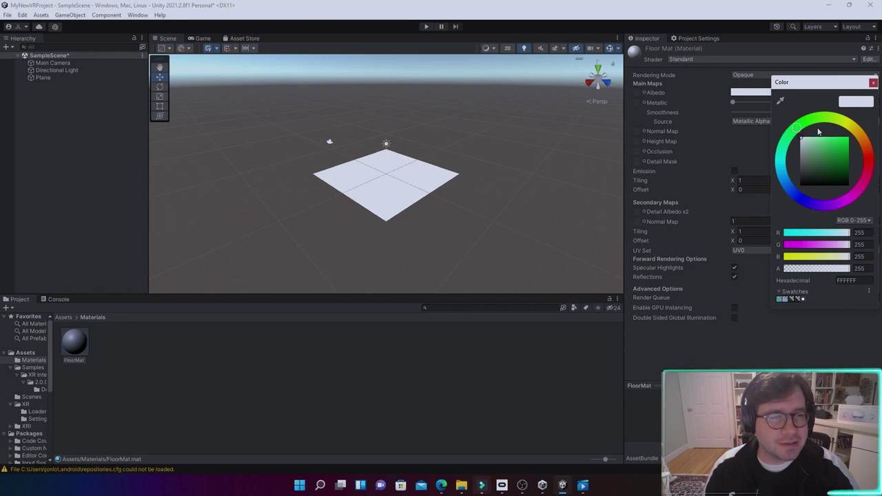
{"action": "left_click", "coordinate": [846, 155]}
{"action": "left_click_drag", "start_coordinate": [75, 344], "coordinate": [376, 194]}
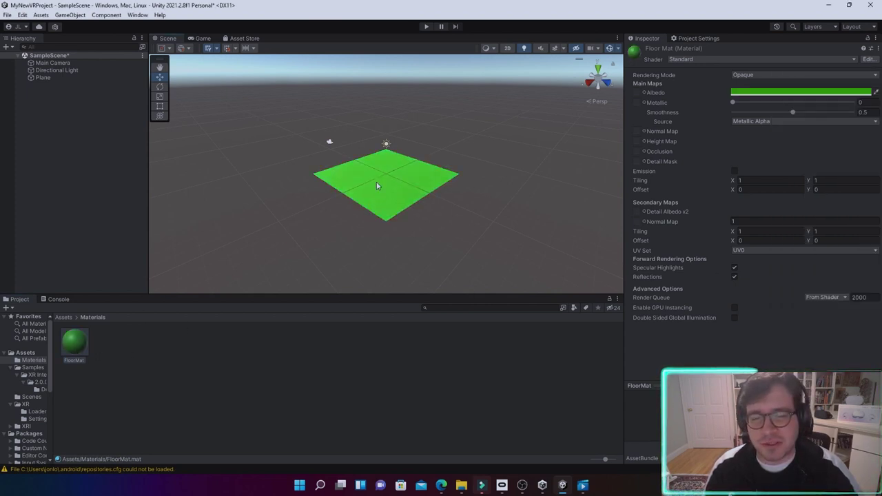
{"action": "left_click", "coordinate": [83, 121]}
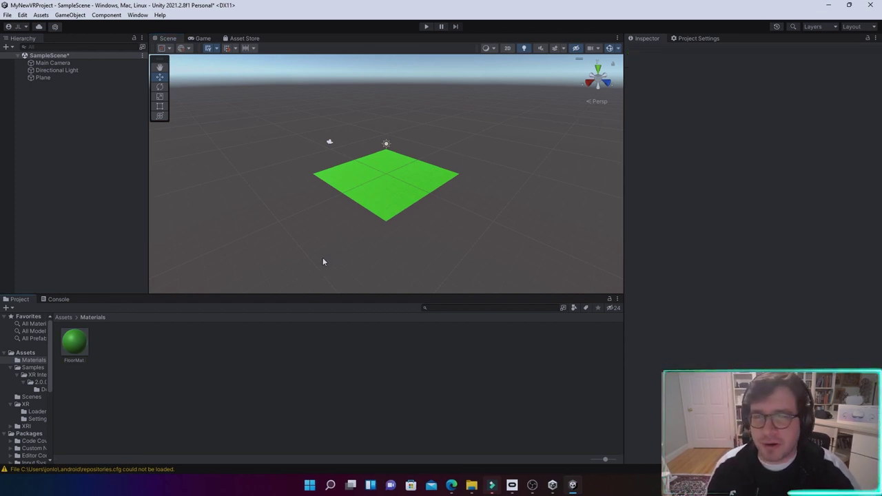
- Add an action-based XR Origin rig to the scene from the Hierarchy
{"action": "right_click", "coordinate": [49, 97]}
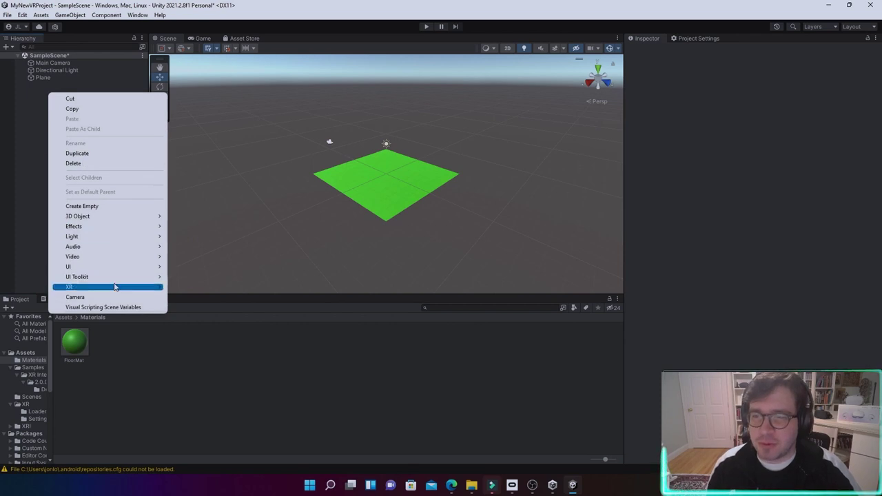
{"action": "mouse_move", "coordinate": [113, 287]}
{"action": "right_click", "coordinate": [37, 88]}
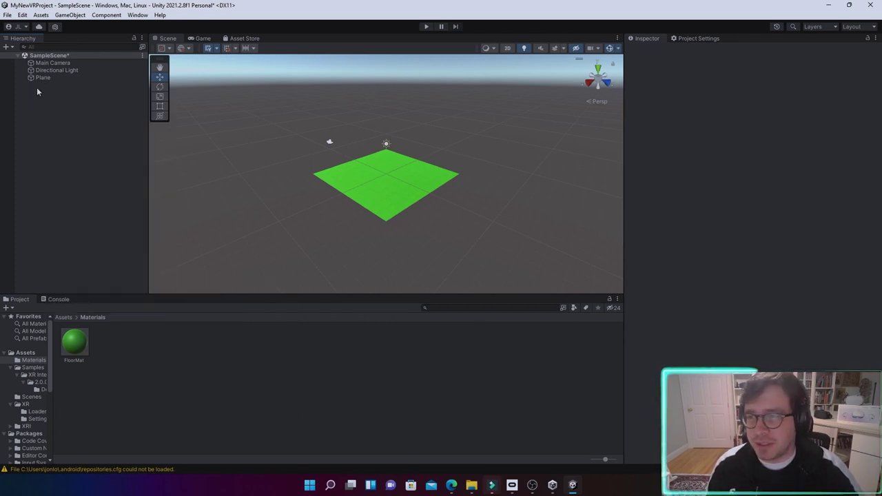
{"action": "right_click", "coordinate": [36, 87]}
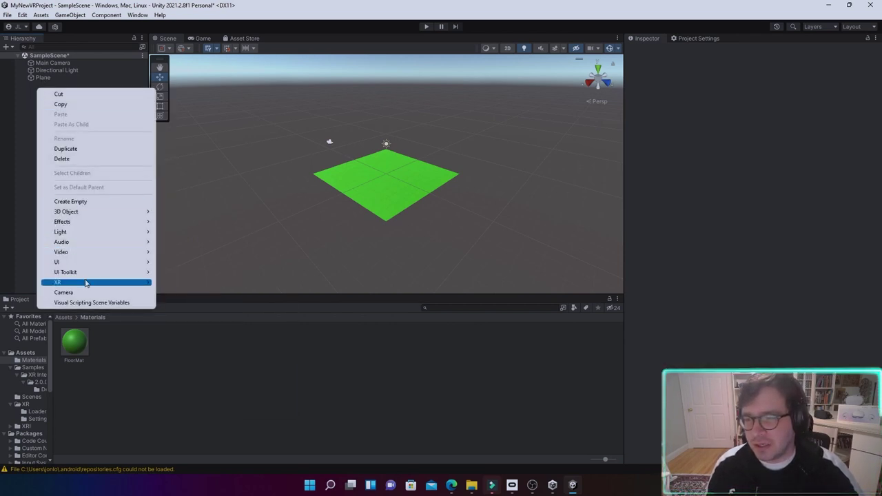
{"action": "mouse_move", "coordinate": [86, 282]}
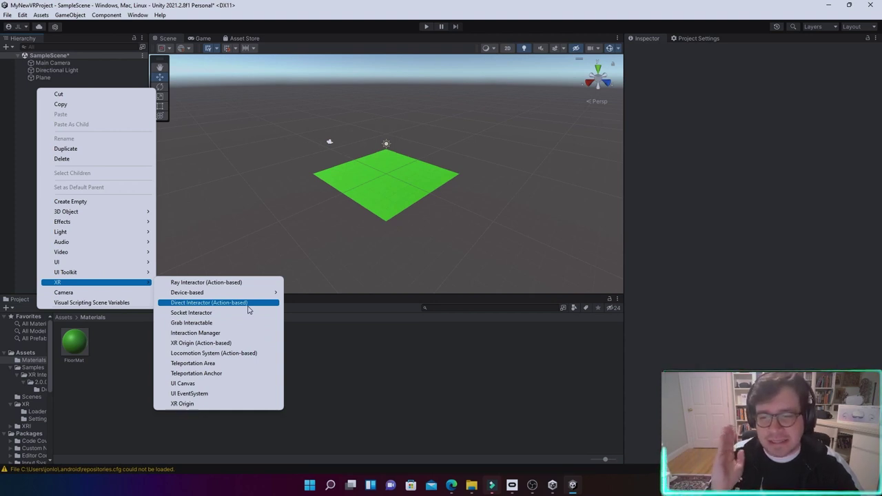
{"action": "left_click", "coordinate": [212, 349]}
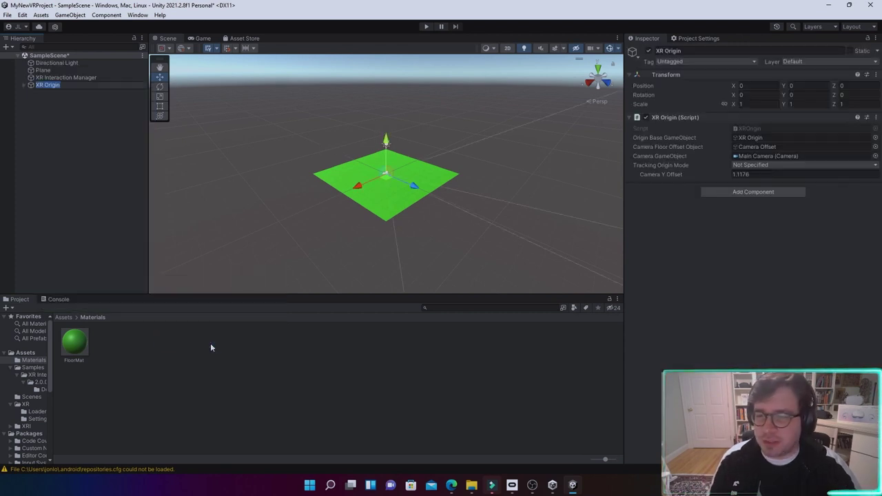
{"action": "left_click", "coordinate": [78, 134]}
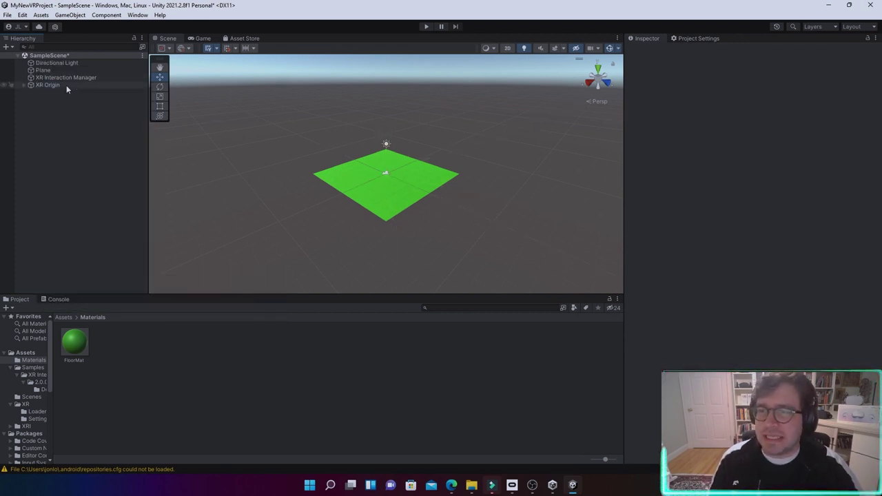
- Select XR Origin, then XR Interaction Manager to view its components
{"action": "left_click", "coordinate": [73, 85]}
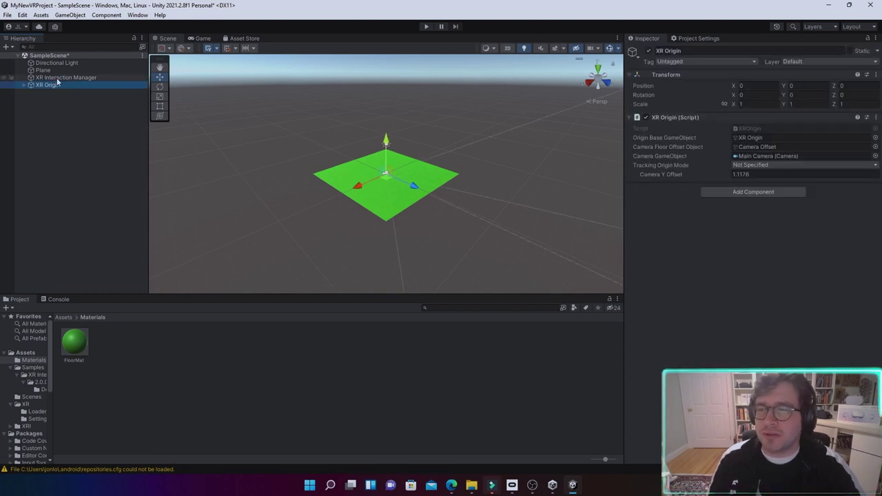
{"action": "left_click", "coordinate": [69, 78]}
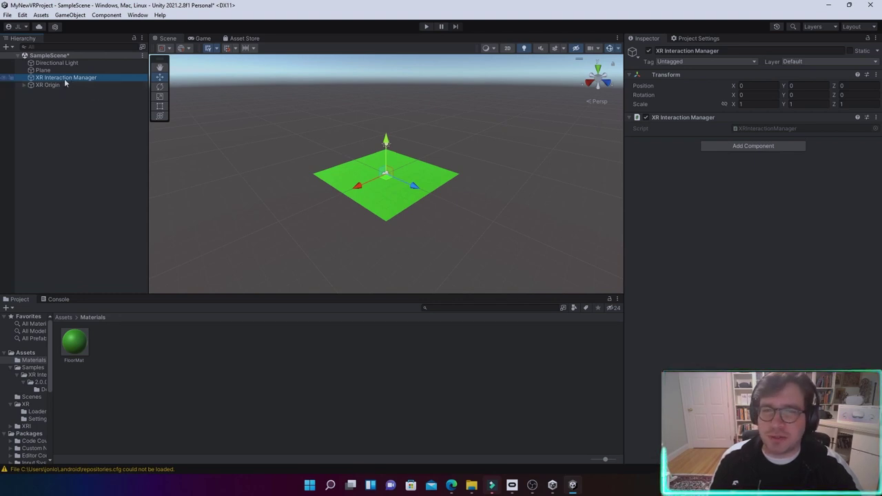
{"action": "left_click", "coordinate": [736, 147]}
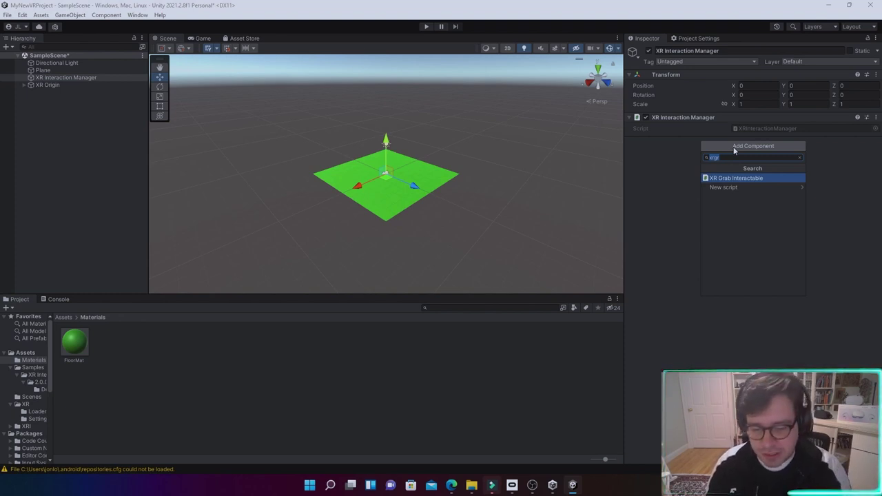
- Add an Input Action Manager component and give its Action Assets list one empty slot
{"action": "type", "text": "input"}
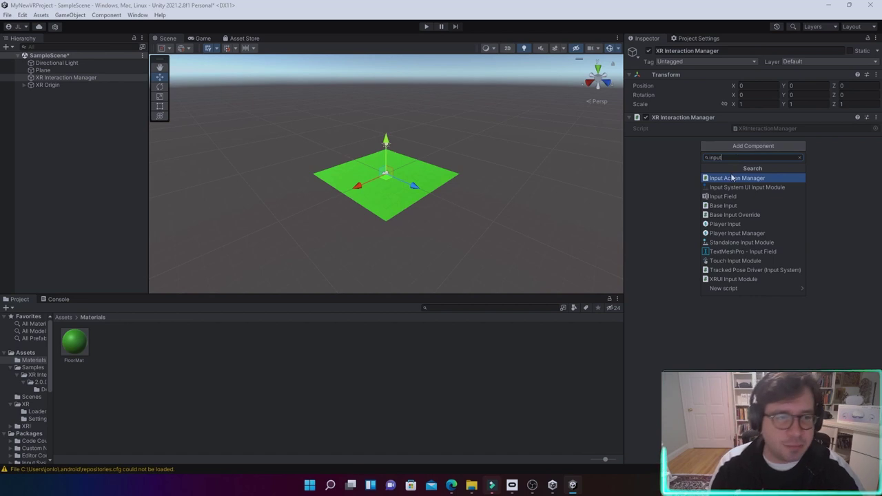
{"action": "left_click", "coordinate": [737, 178]}
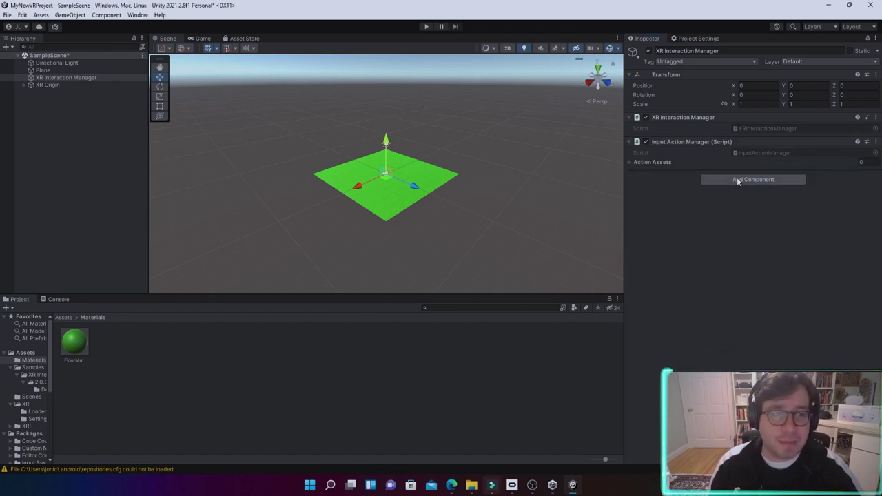
{"action": "left_click", "coordinate": [631, 163]}
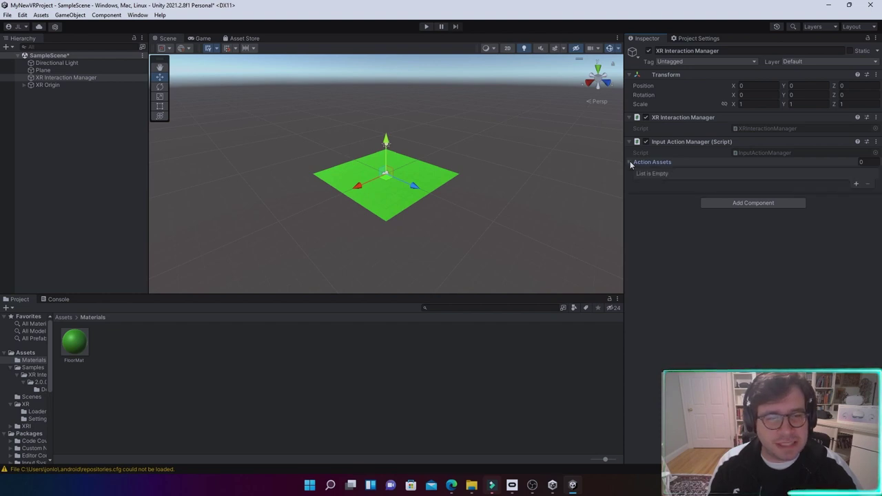
{"action": "left_click", "coordinate": [857, 185]}
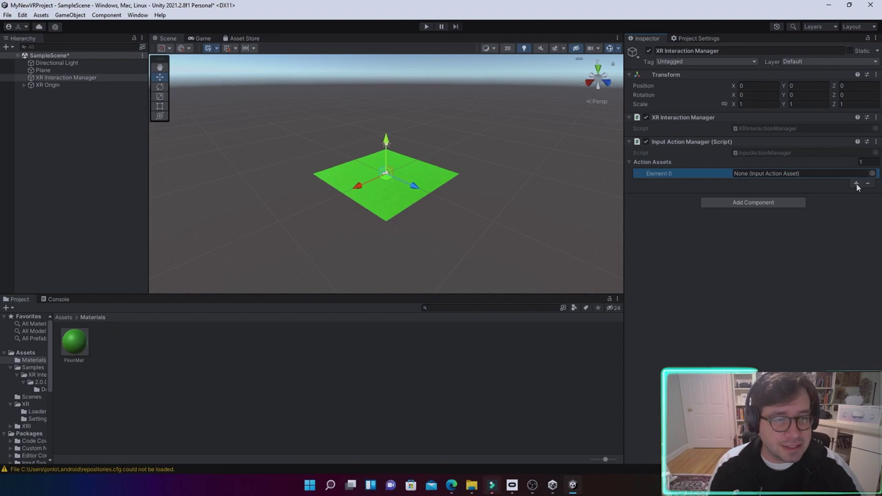
- Assign XRI Default Input Actions from the Samples folder to Action Assets Element 0
{"action": "left_click", "coordinate": [64, 317]}
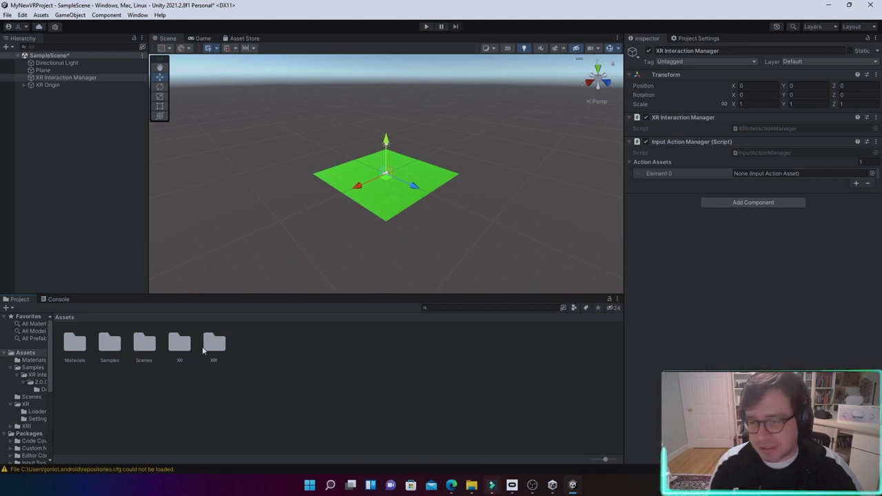
{"action": "double_click", "coordinate": [110, 342]}
{"action": "double_click", "coordinate": [66, 345]}
{"action": "double_click", "coordinate": [70, 347]}
{"action": "double_click", "coordinate": [74, 346]}
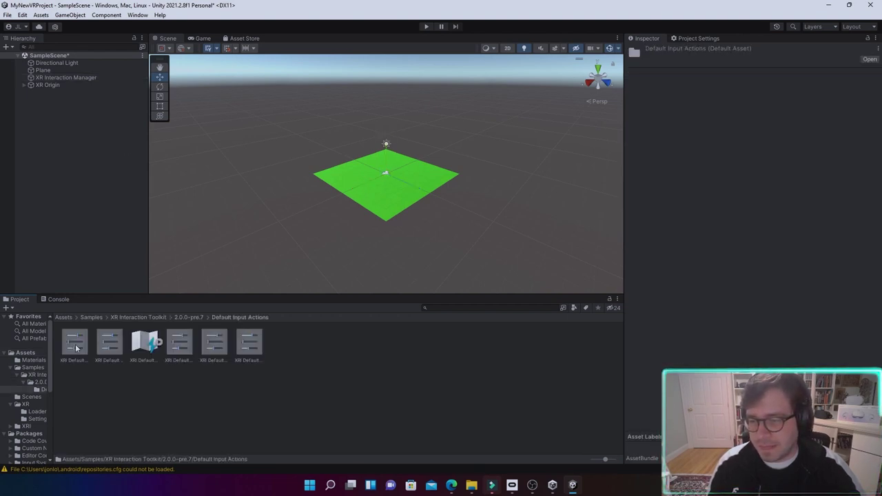
{"action": "left_click", "coordinate": [147, 348]}
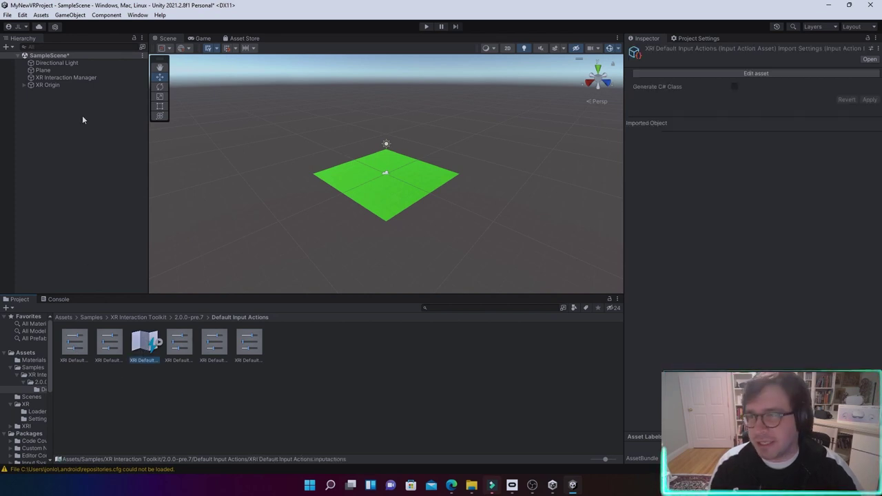
{"action": "left_click", "coordinate": [51, 78]}
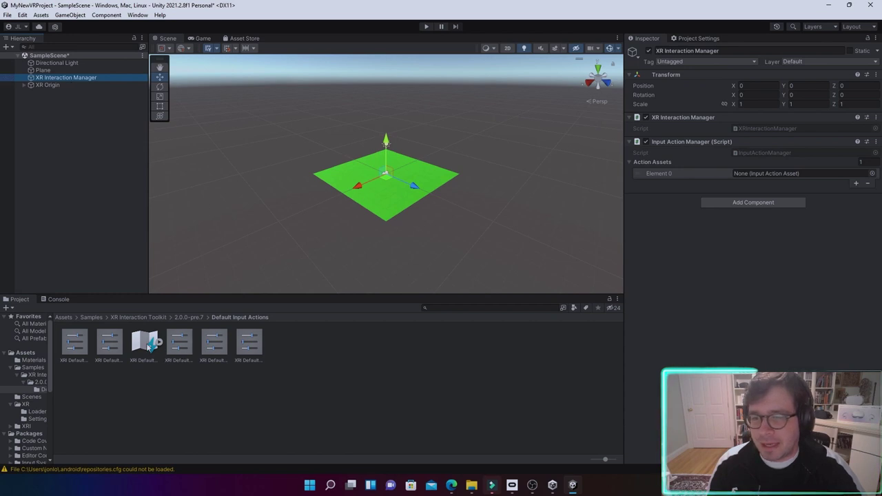
{"action": "left_click_drag", "start_coordinate": [147, 348], "coordinate": [763, 177]}
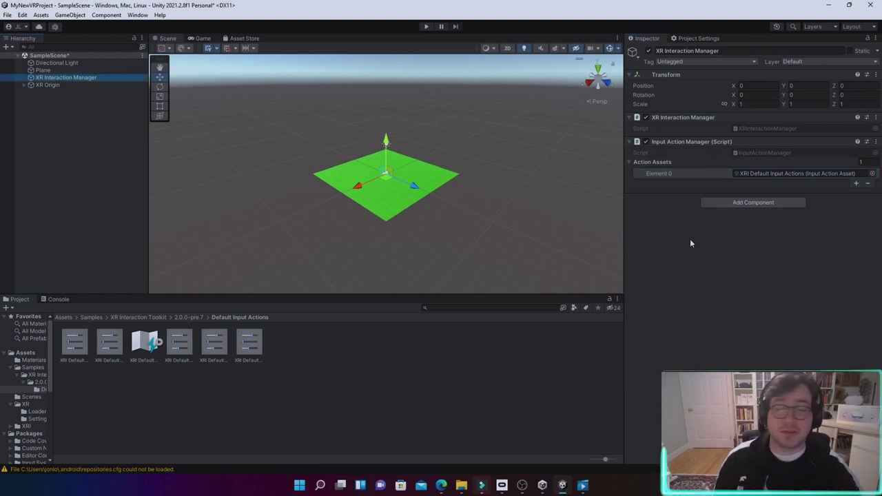
{"action": "left_click", "coordinate": [131, 204]}
- Expand XR Origin and Camera Offset, then inspect Main Camera and both hand controllers
{"action": "left_click", "coordinate": [46, 86]}
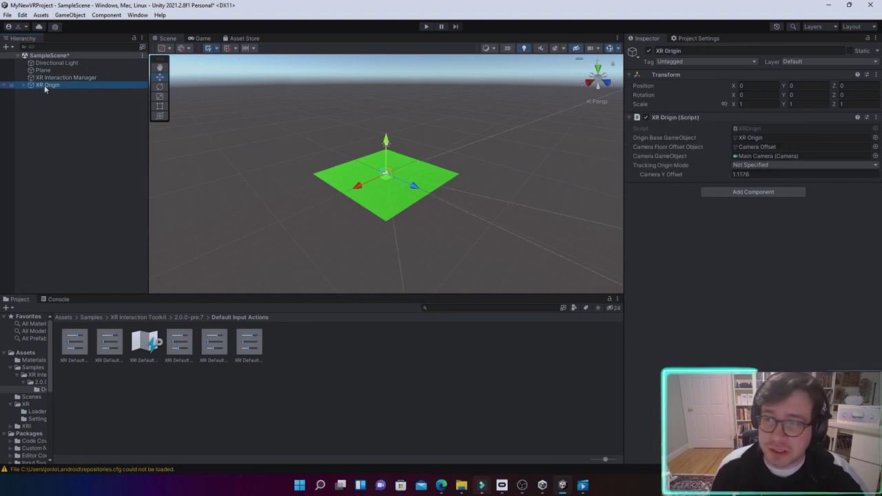
{"action": "left_click", "coordinate": [26, 85]}
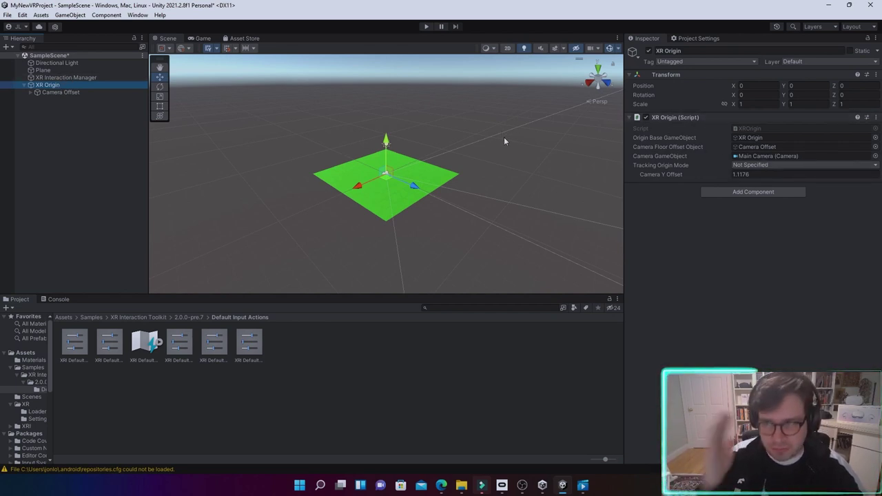
{"action": "left_click", "coordinate": [33, 92]}
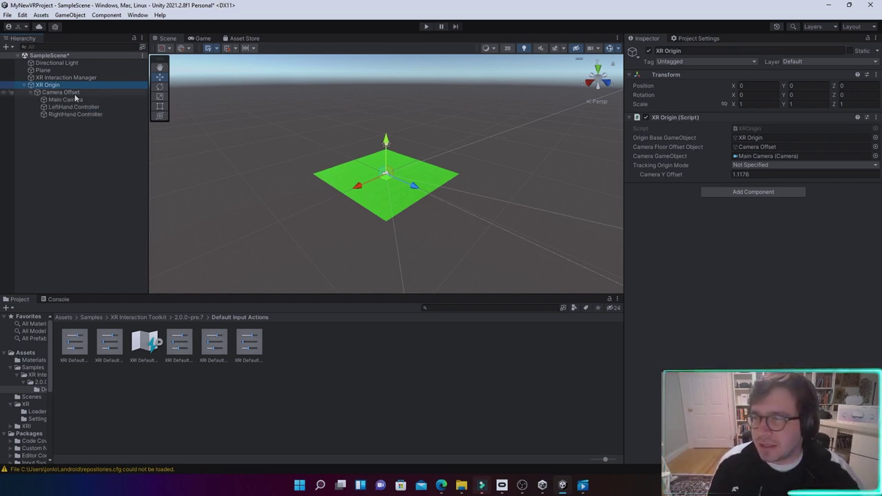
{"action": "left_click", "coordinate": [74, 99]}
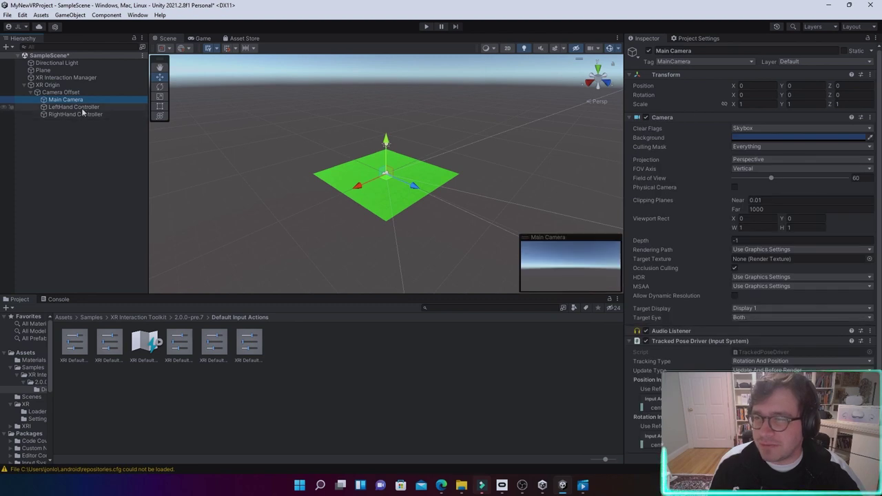
{"action": "left_click", "coordinate": [82, 108]}
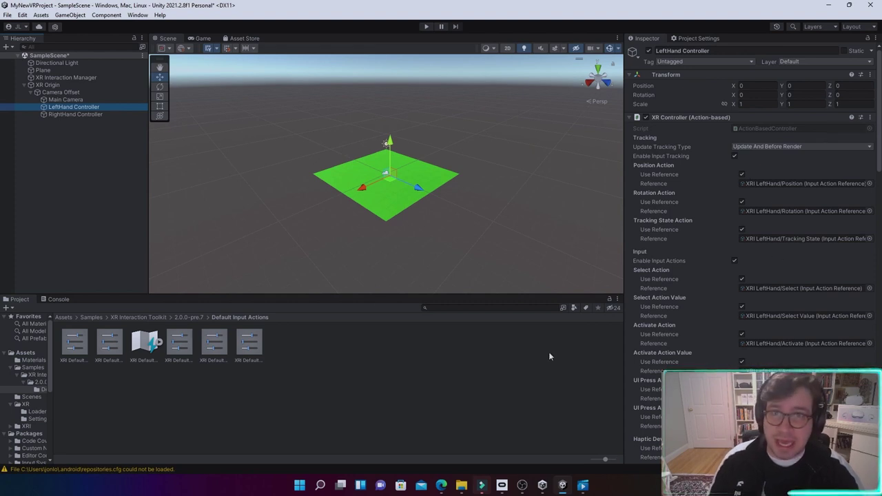
{"action": "left_click", "coordinate": [80, 114]}
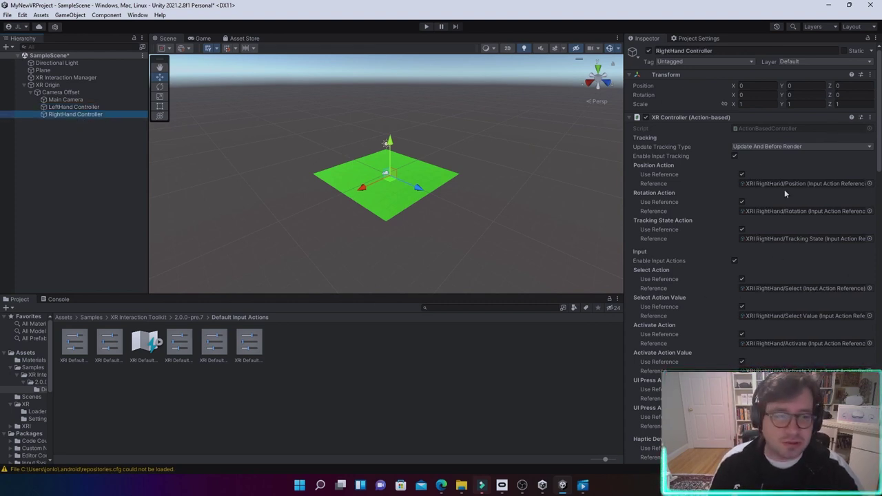
- Review the controller settings, step back up to XR Origin and collapse its children
{"action": "scroll", "coordinate": [800, 324], "scroll_direction": "down", "scroll_amount": 3}
{"action": "scroll", "coordinate": [811, 348], "scroll_direction": "down", "scroll_amount": 1}
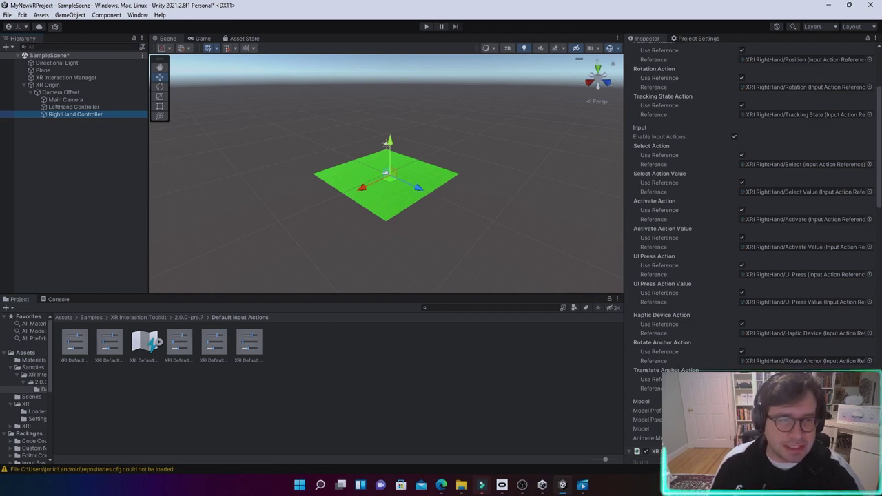
{"action": "scroll", "coordinate": [743, 198], "scroll_direction": "up", "scroll_amount": 5}
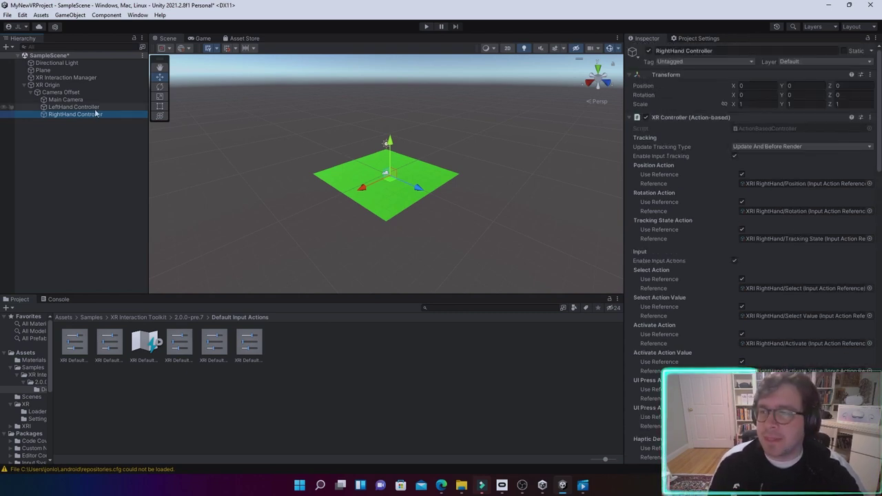
{"action": "left_click", "coordinate": [69, 107]}
{"action": "left_click", "coordinate": [66, 99]}
{"action": "left_click", "coordinate": [59, 92]}
{"action": "left_click", "coordinate": [46, 85]}
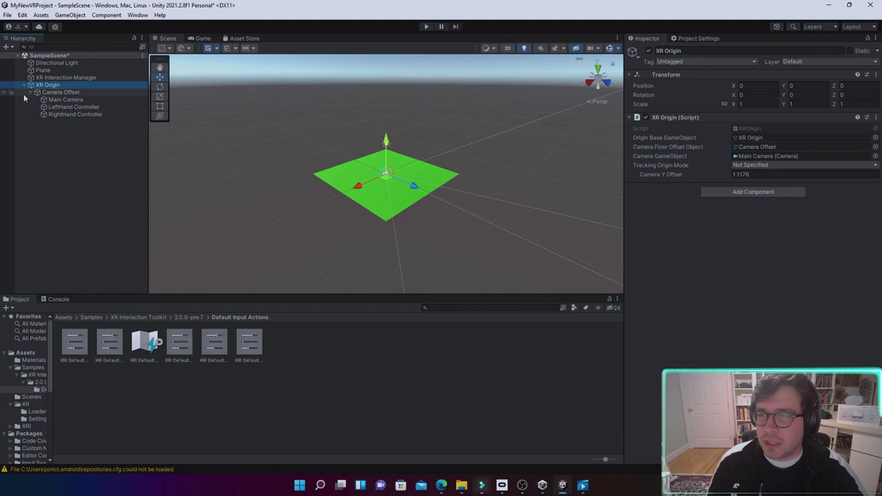
{"action": "left_click", "coordinate": [25, 85]}
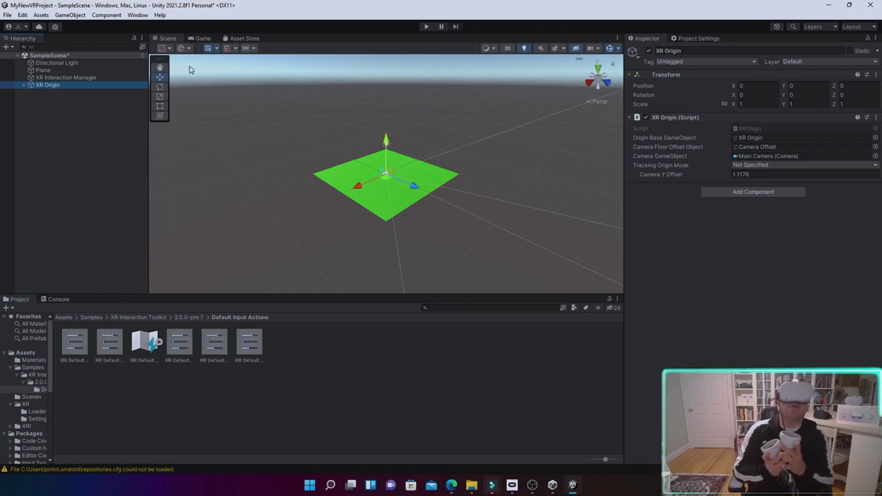
- Enter Play mode to test the scene in the VR headset
{"action": "left_click", "coordinate": [426, 28]}
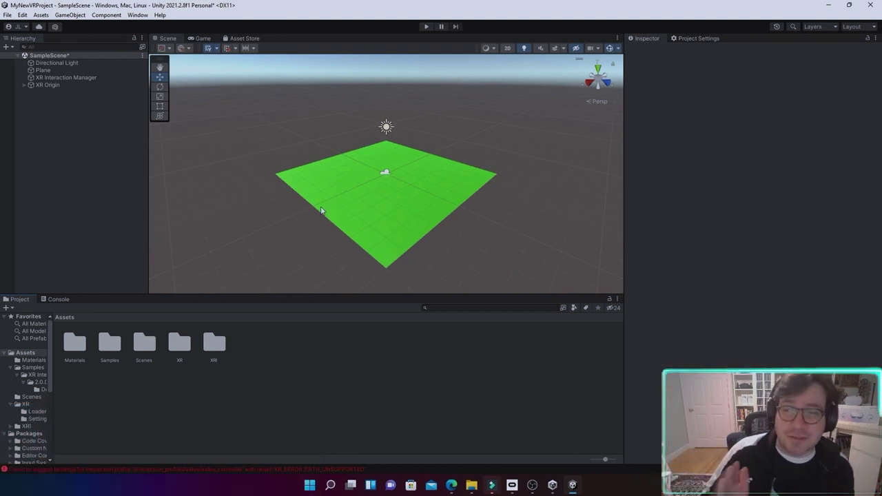
{"action": "right_click", "coordinate": [49, 95]}
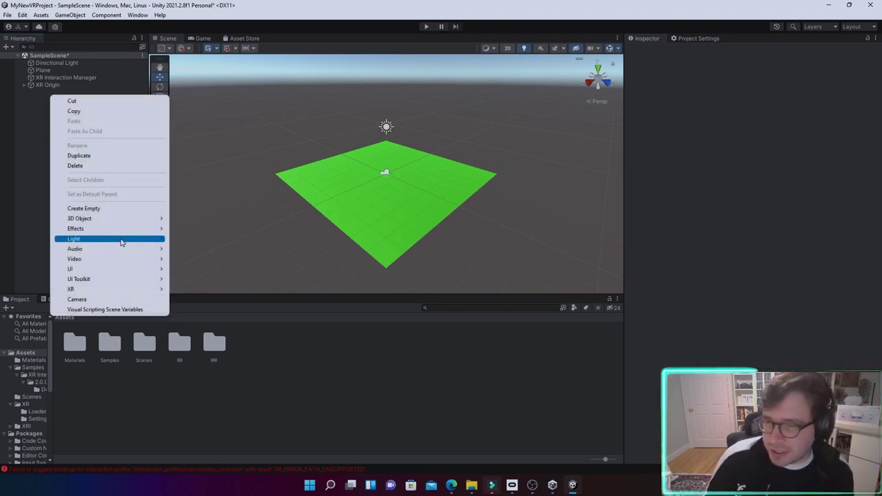
{"action": "mouse_move", "coordinate": [111, 222]}
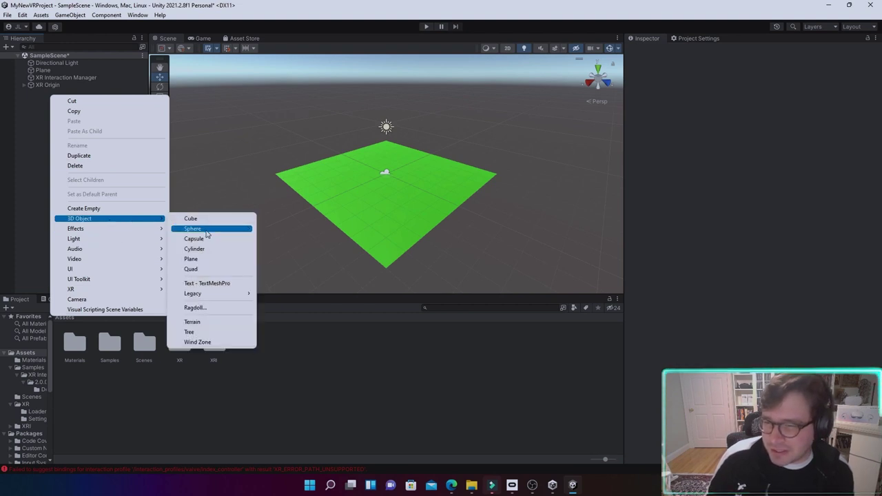
{"action": "left_click", "coordinate": [207, 229]}
{"action": "left_click_drag", "start_coordinate": [387, 144], "coordinate": [388, 128]}
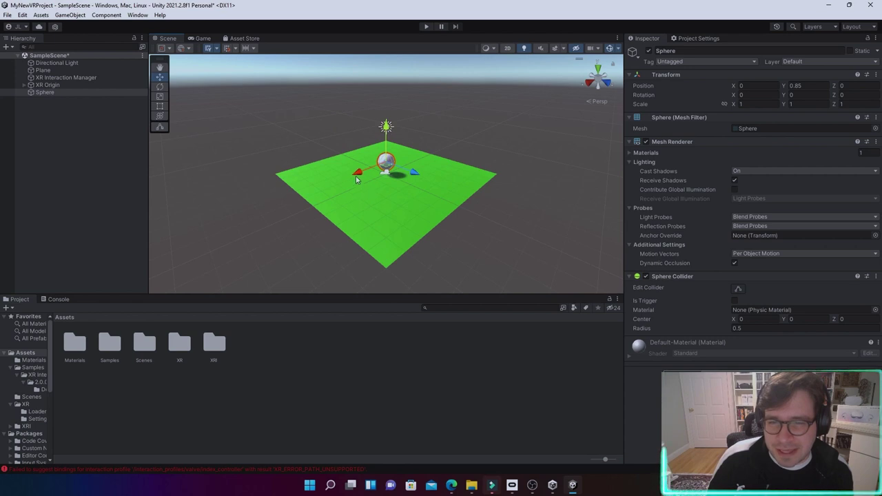
{"action": "left_click_drag", "start_coordinate": [357, 172], "coordinate": [375, 171]}
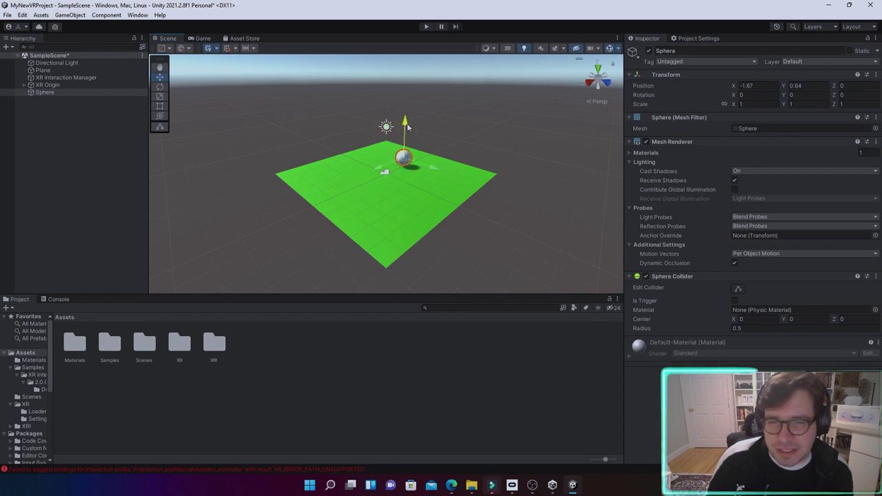
{"action": "left_click_drag", "start_coordinate": [406, 123], "coordinate": [408, 135]}
{"action": "scroll", "coordinate": [433, 174], "scroll_direction": "up", "scroll_amount": 5}
{"action": "scroll", "coordinate": [449, 172], "scroll_direction": "up", "scroll_amount": 5}
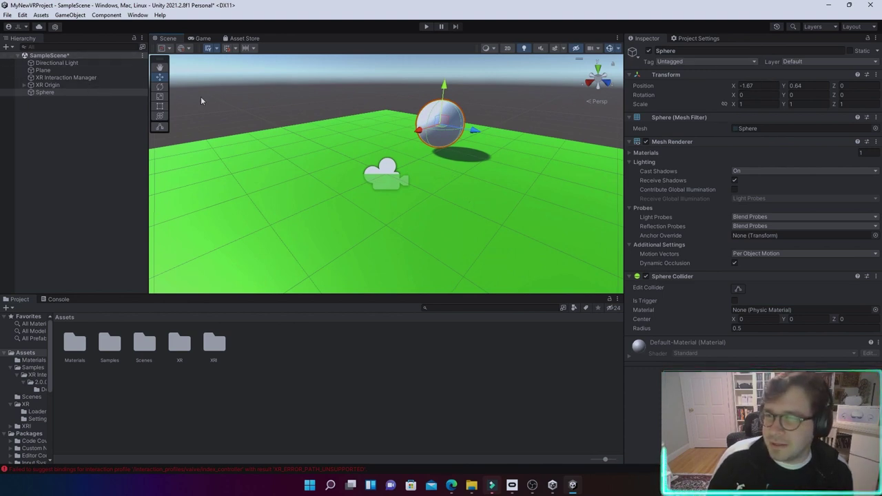
{"action": "left_click", "coordinate": [159, 97]}
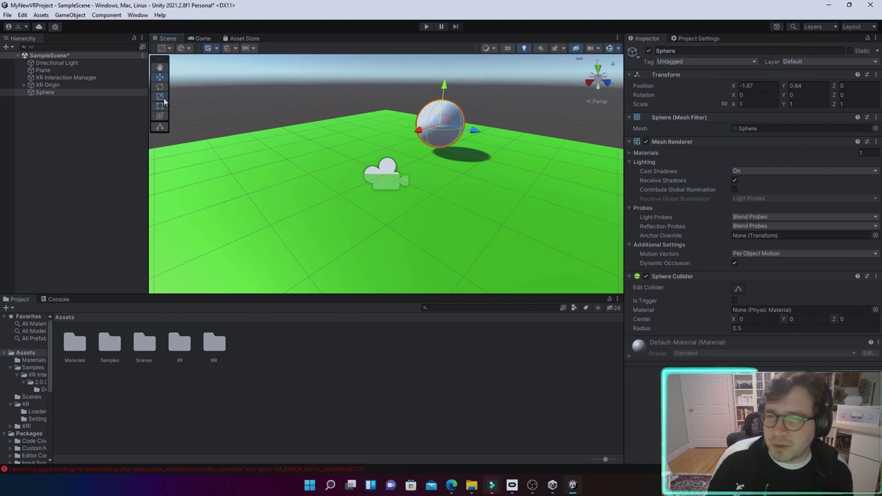
{"action": "left_click_drag", "start_coordinate": [445, 126], "coordinate": [420, 130]}
{"action": "left_click", "coordinate": [438, 173]}
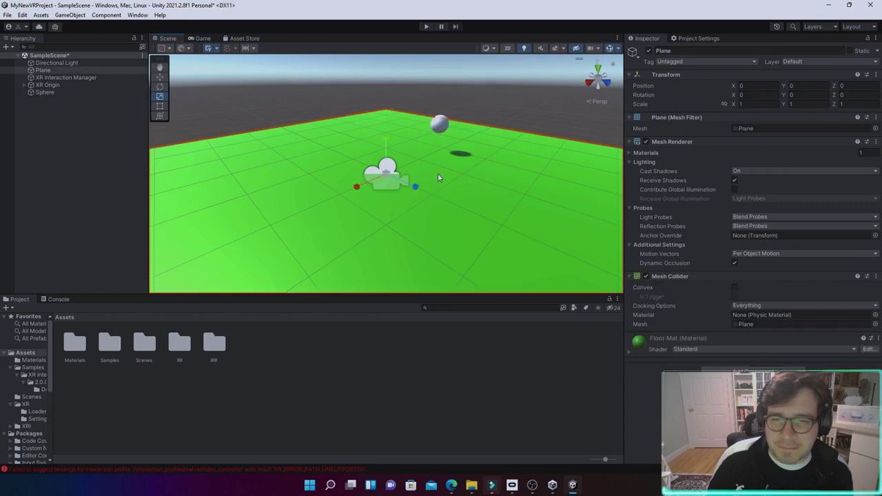
{"action": "left_click", "coordinate": [441, 127]}
{"action": "left_click_drag", "start_coordinate": [352, 247], "coordinate": [364, 206], "text": "alt"}
{"action": "left_click", "coordinate": [364, 207]}
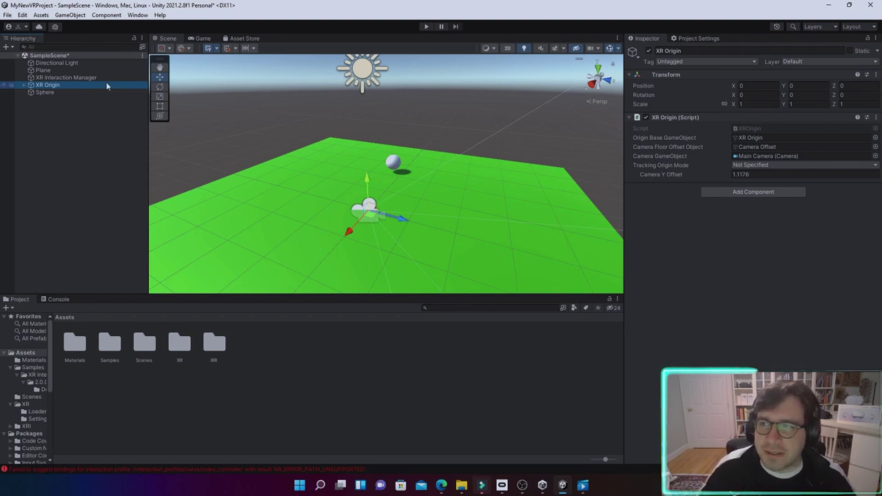
{"action": "left_click", "coordinate": [43, 105]}
{"action": "right_click", "coordinate": [43, 99]}
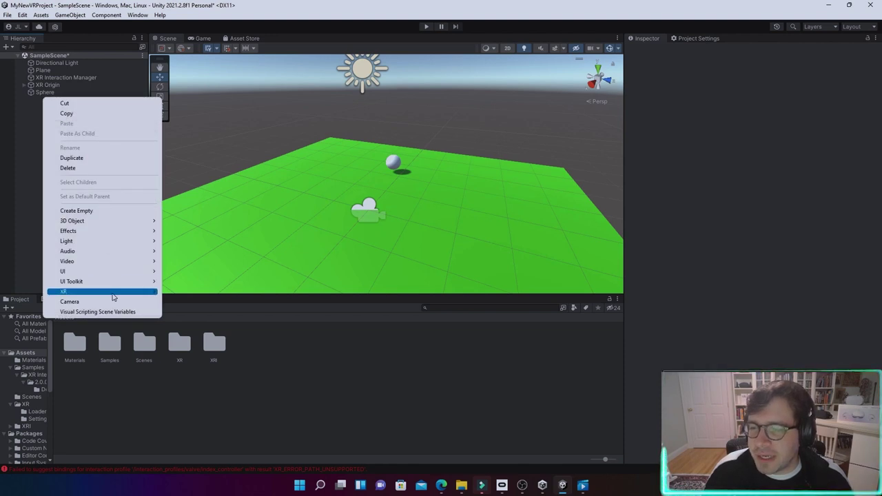
- Create a Locomotion System (Action-based) object with its default name and inspect its providers
{"action": "mouse_move", "coordinate": [114, 297]}
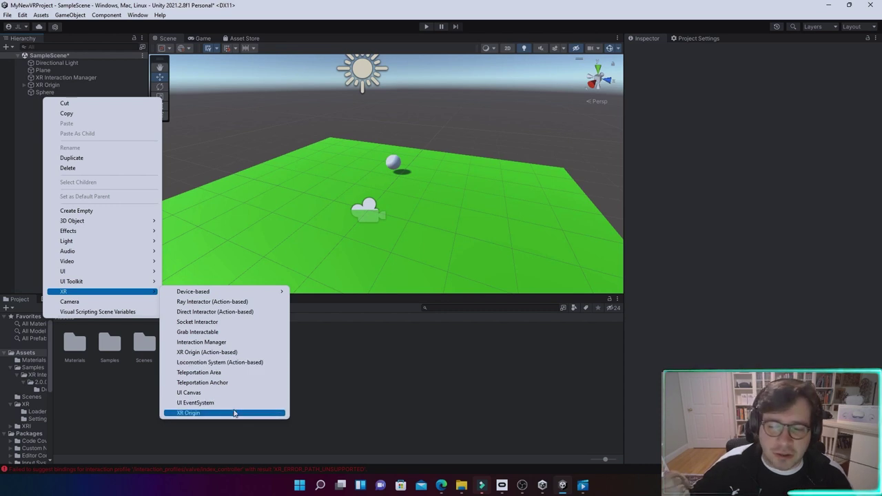
{"action": "left_click", "coordinate": [235, 363]}
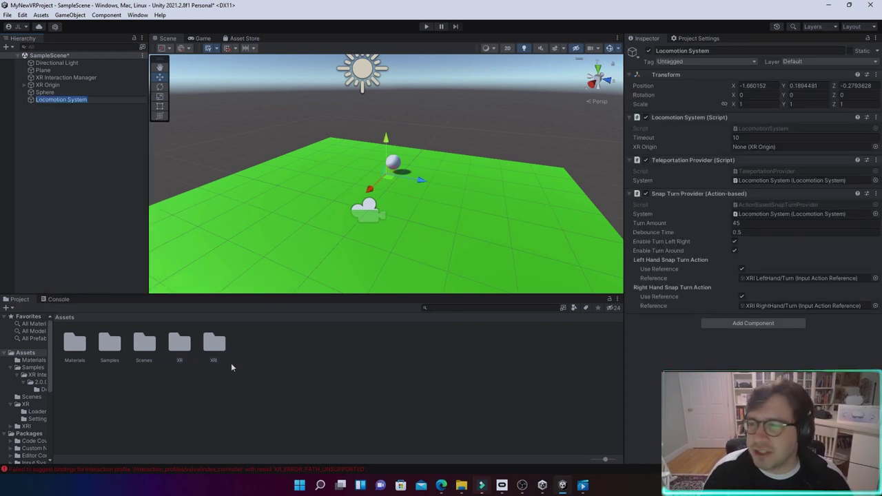
{"action": "left_click", "coordinate": [49, 112]}
{"action": "left_click", "coordinate": [49, 101]}
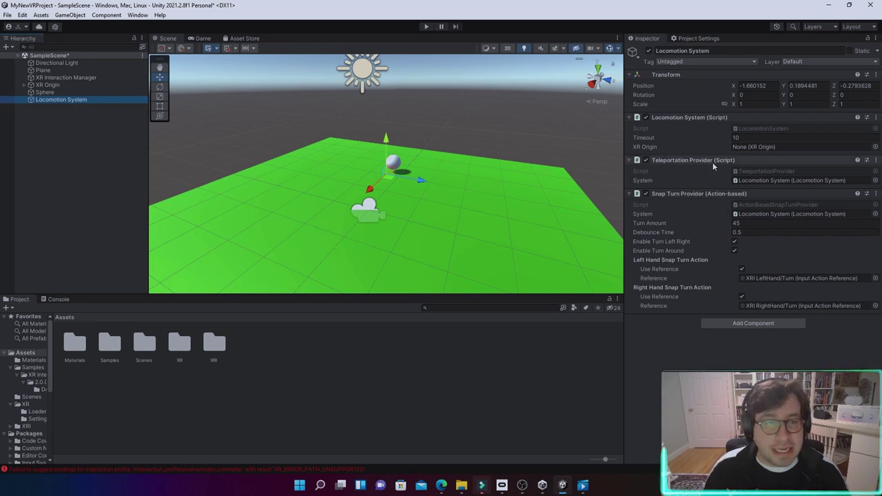
{"action": "mouse_move", "coordinate": [689, 236]}
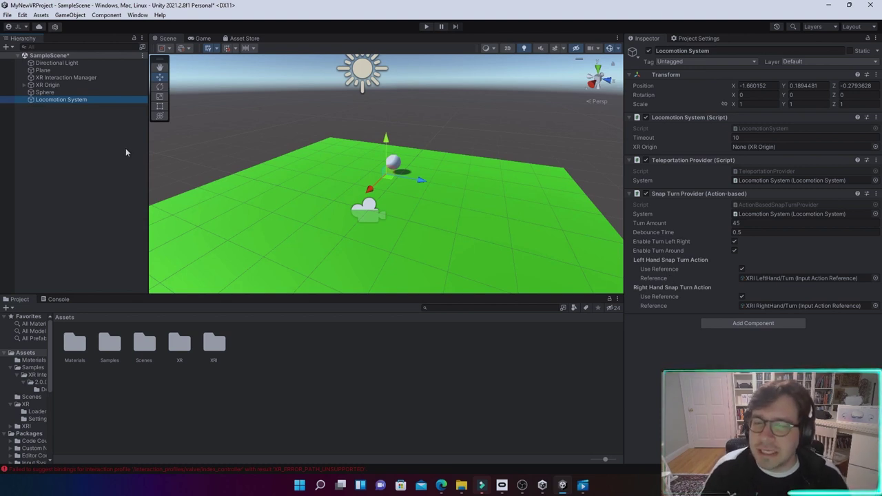
{"action": "right_click", "coordinate": [44, 112]}
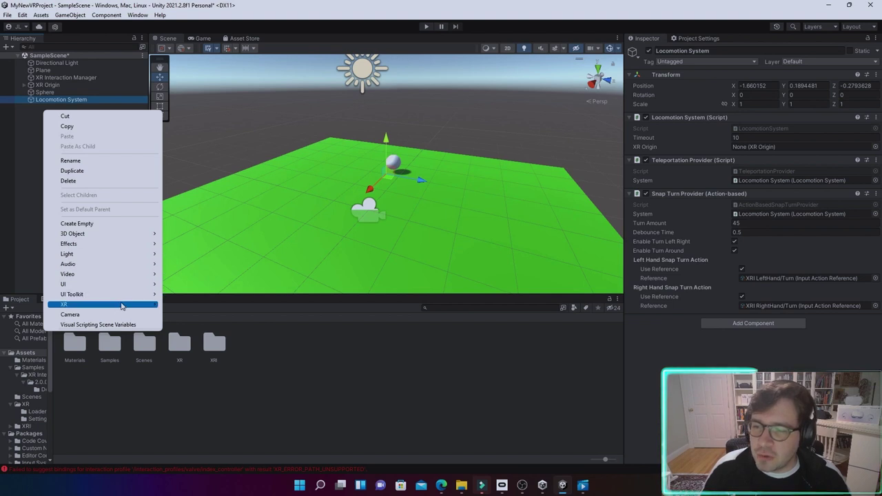
{"action": "mouse_move", "coordinate": [123, 306]}
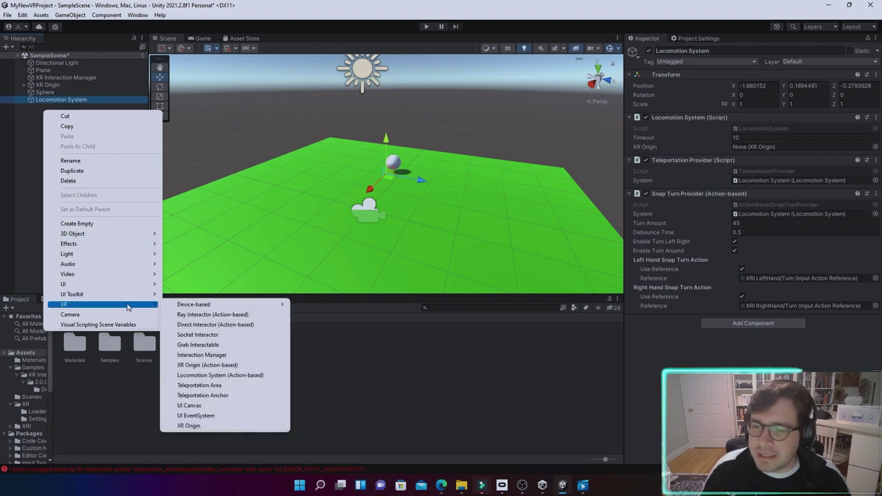
{"action": "left_click", "coordinate": [230, 388]}
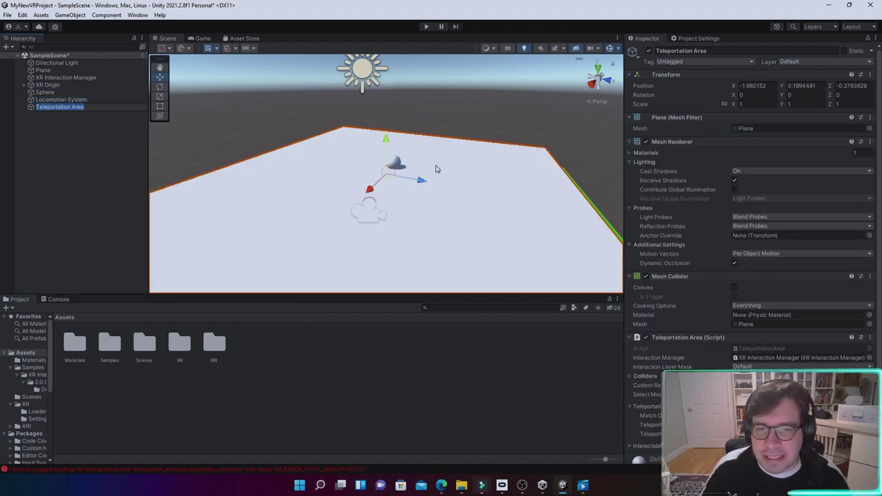
{"action": "left_click_drag", "start_coordinate": [386, 142], "coordinate": [408, 147]}
{"action": "scroll", "coordinate": [410, 159], "scroll_direction": "down", "scroll_amount": 3}
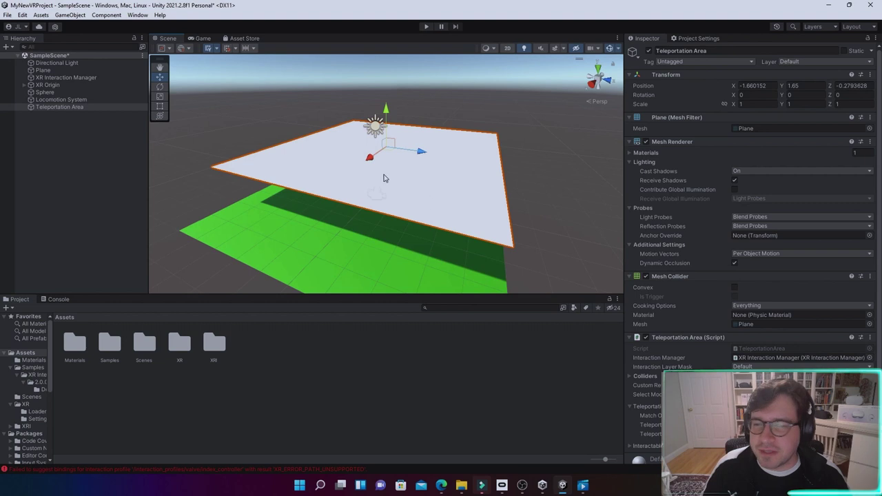
{"action": "right_click", "coordinate": [63, 117]}
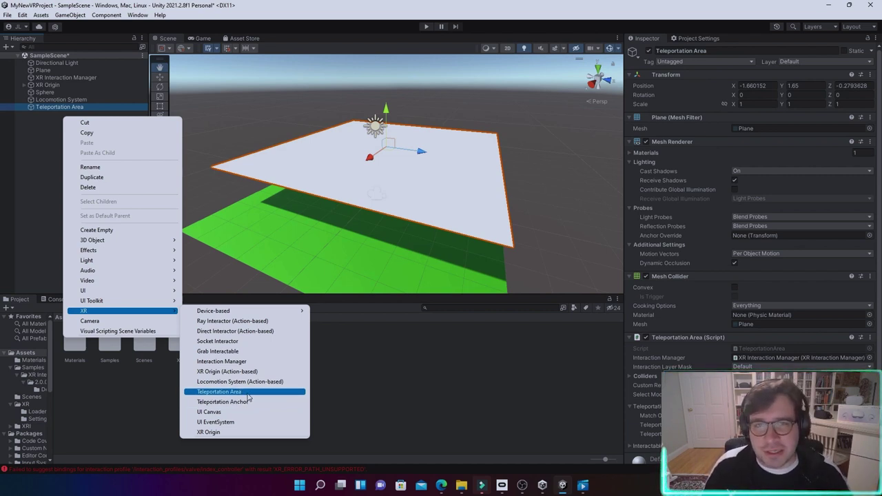
{"action": "left_click", "coordinate": [50, 127]}
{"action": "left_click", "coordinate": [55, 107]}
{"action": "right_click", "coordinate": [56, 107]}
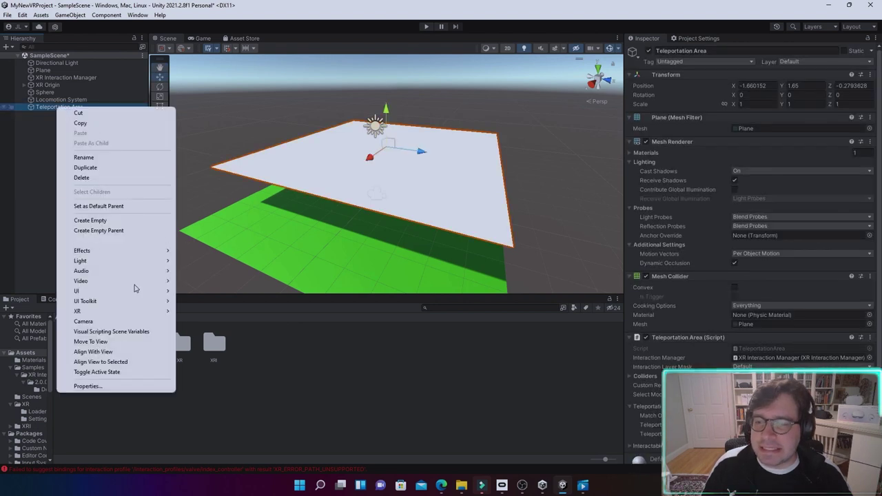
{"action": "left_click", "coordinate": [109, 179]}
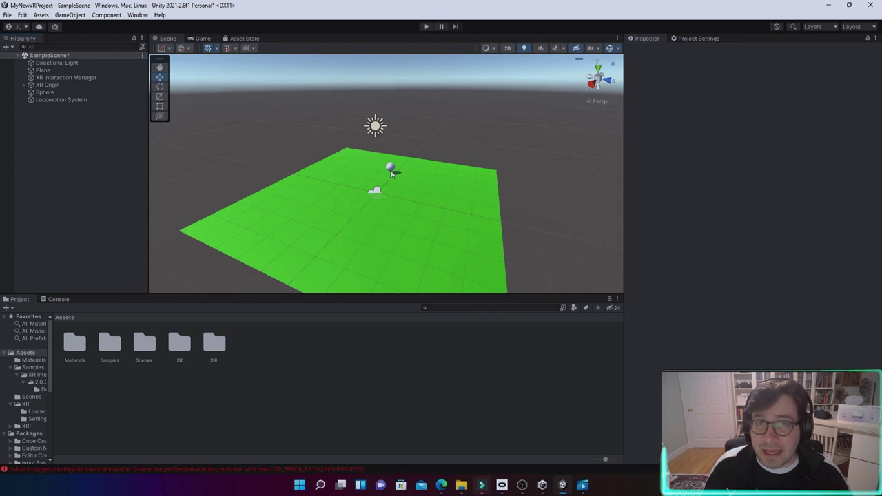
- Add a Teleportation Area component to the green Plane and run the scene to test teleporting
{"action": "left_click", "coordinate": [43, 71]}
{"action": "left_click", "coordinate": [753, 366]}
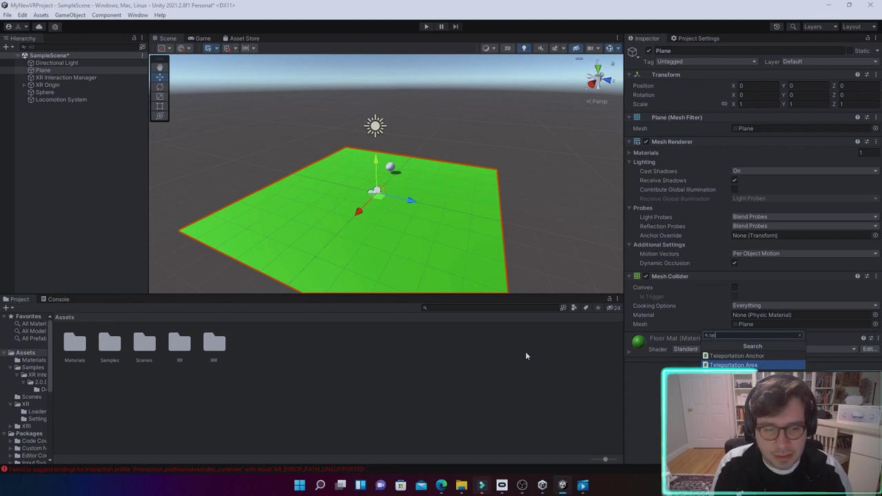
{"action": "left_click", "coordinate": [744, 366]}
{"action": "scroll", "coordinate": [681, 362], "scroll_direction": "down", "scroll_amount": 1}
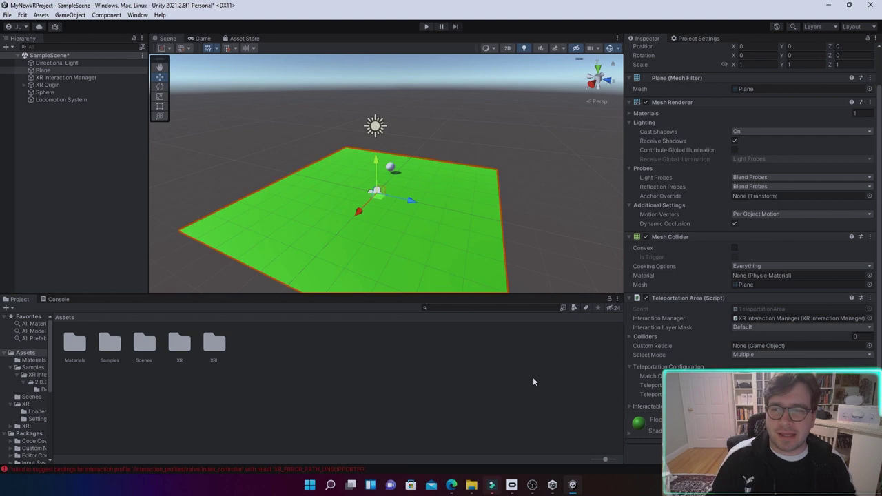
{"action": "key", "text": "ctrl+p"}
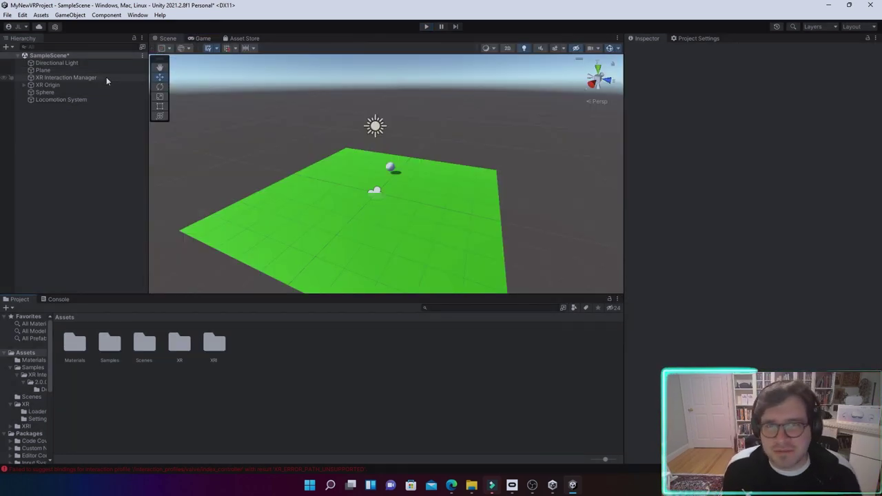
- Add an action-based Continuous Move Provider to Locomotion System and untick Right Hand Move Action's Use Reference
{"action": "left_click", "coordinate": [64, 79]}
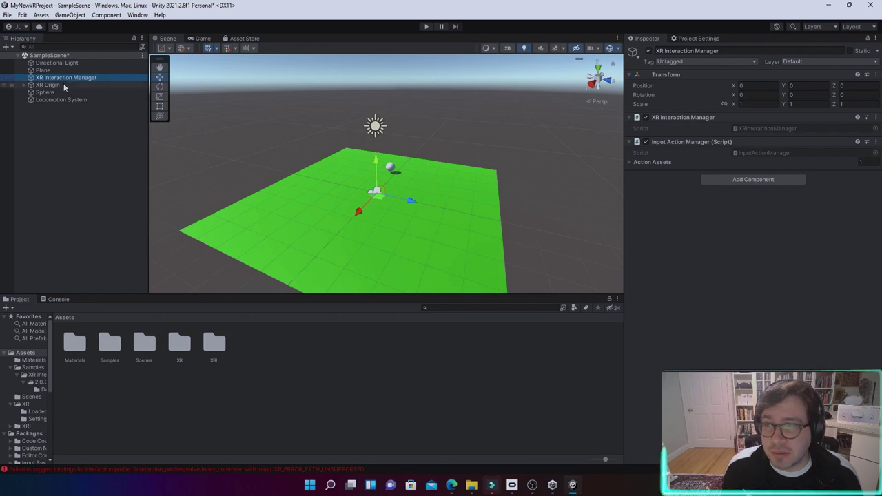
{"action": "left_click", "coordinate": [64, 101]}
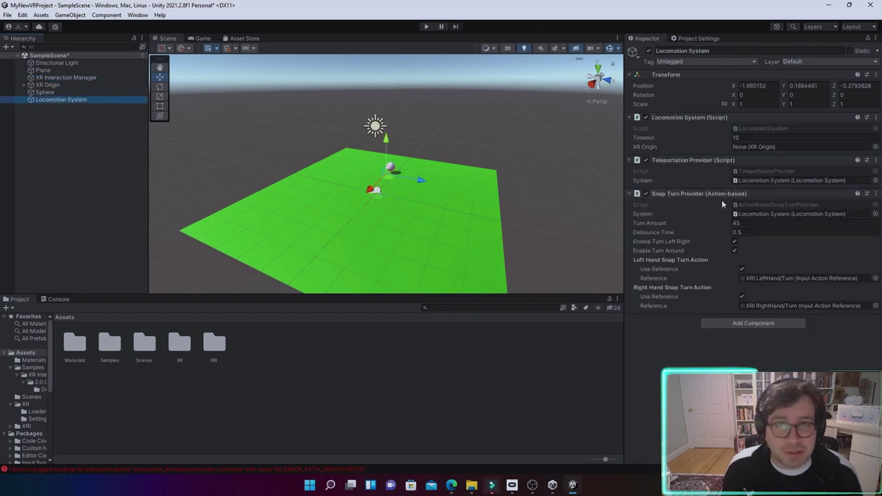
{"action": "left_click", "coordinate": [749, 324]}
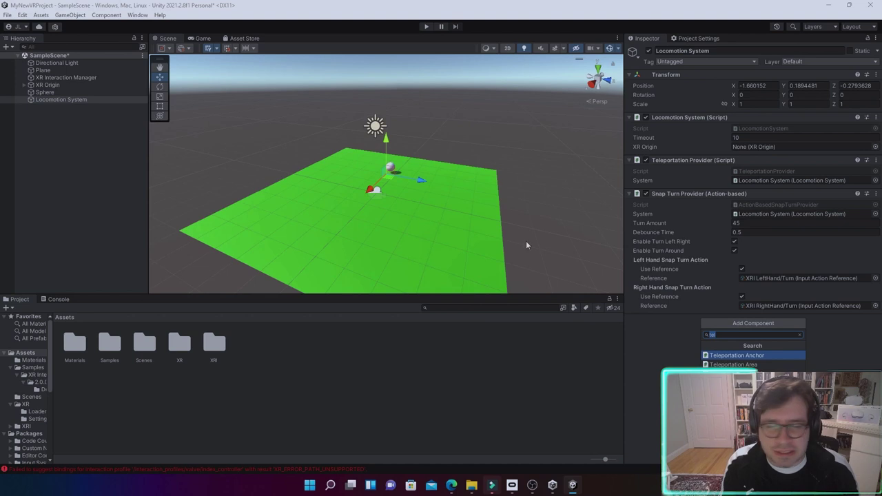
{"action": "type", "text": "c"}
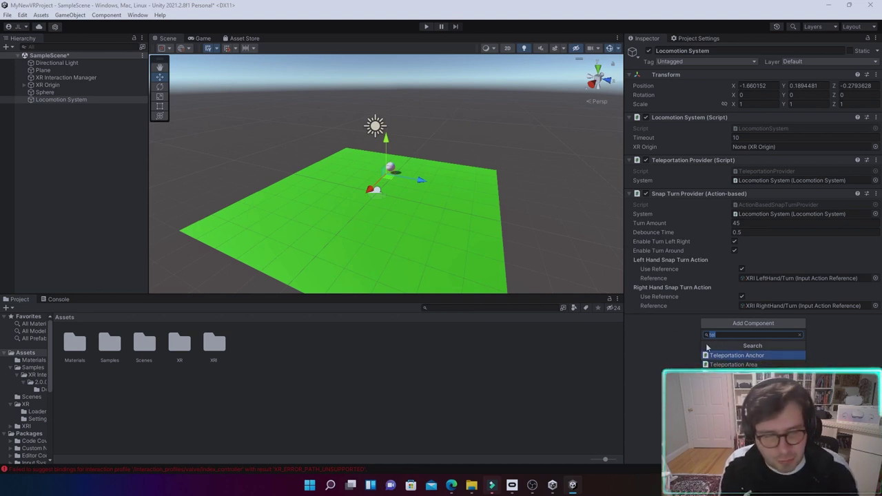
{"action": "type", "text": "ontin"}
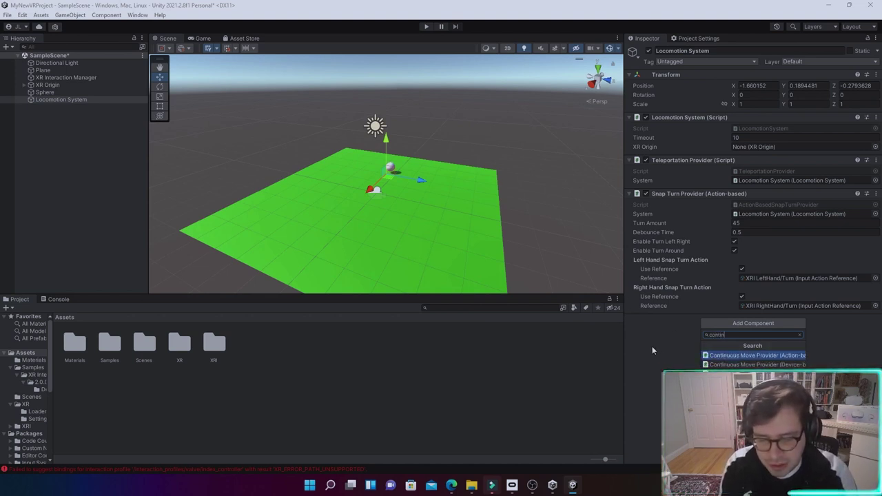
{"action": "left_click", "coordinate": [743, 356]}
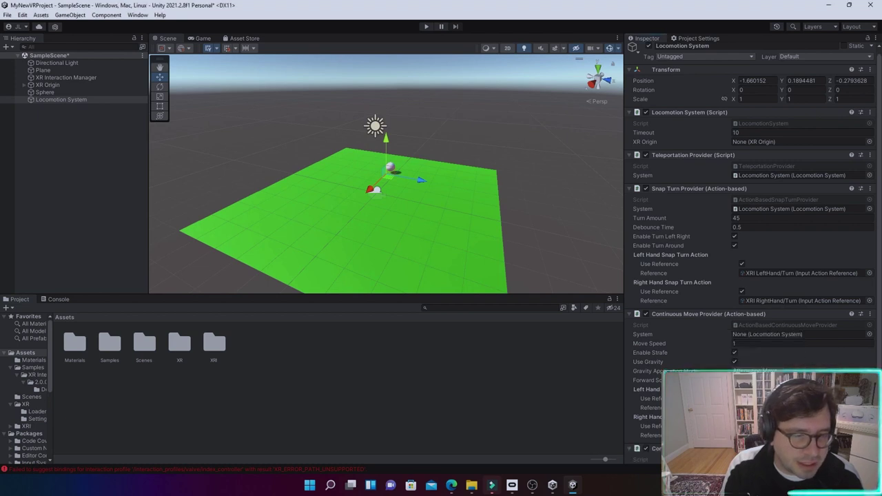
{"action": "scroll", "coordinate": [752, 276], "scroll_direction": "down", "scroll_amount": 3}
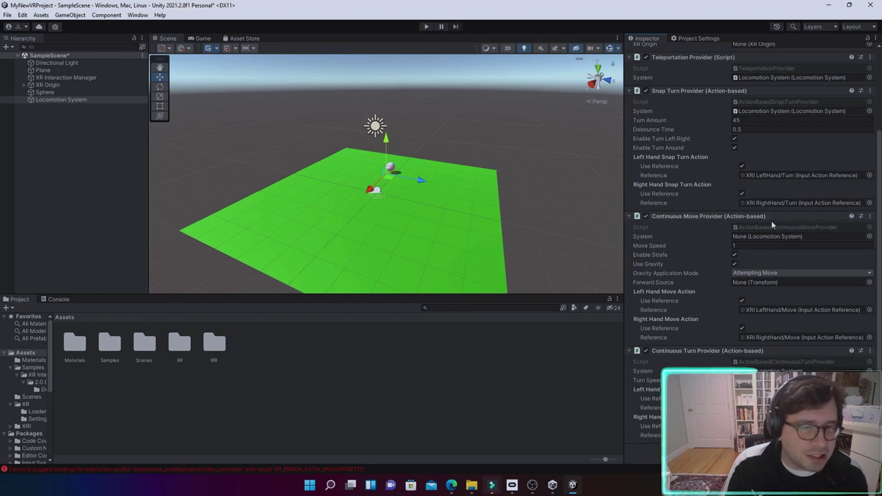
{"action": "left_click", "coordinate": [742, 328]}
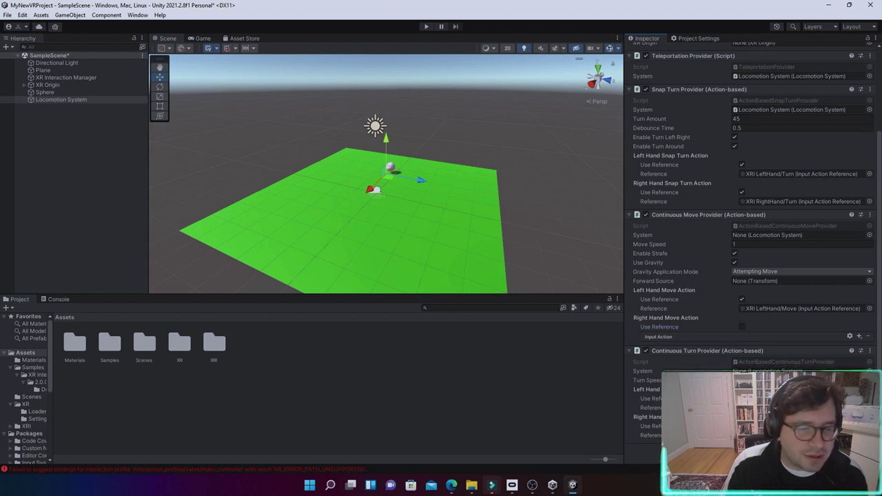
{"action": "scroll", "coordinate": [640, 100], "scroll_direction": "up", "scroll_amount": 4}
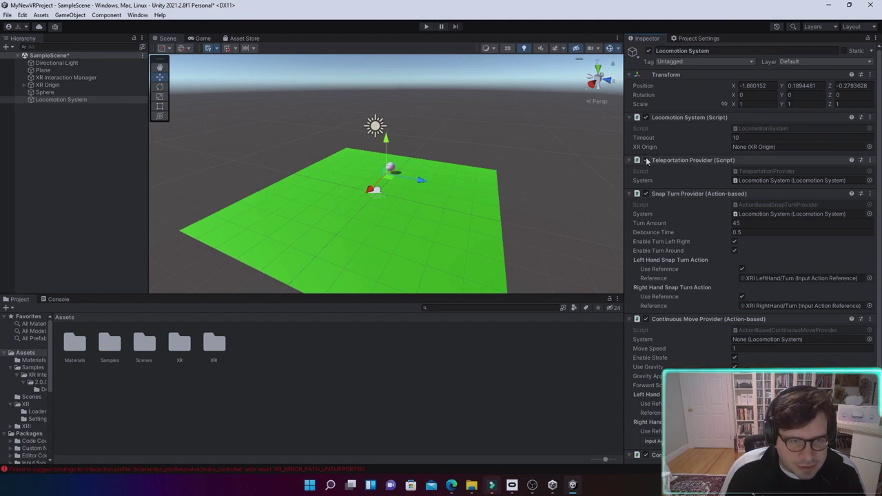
- Disable the Teleportation and Snap Turn providers, then run the scene to test continuous movement
{"action": "left_click", "coordinate": [646, 160]}
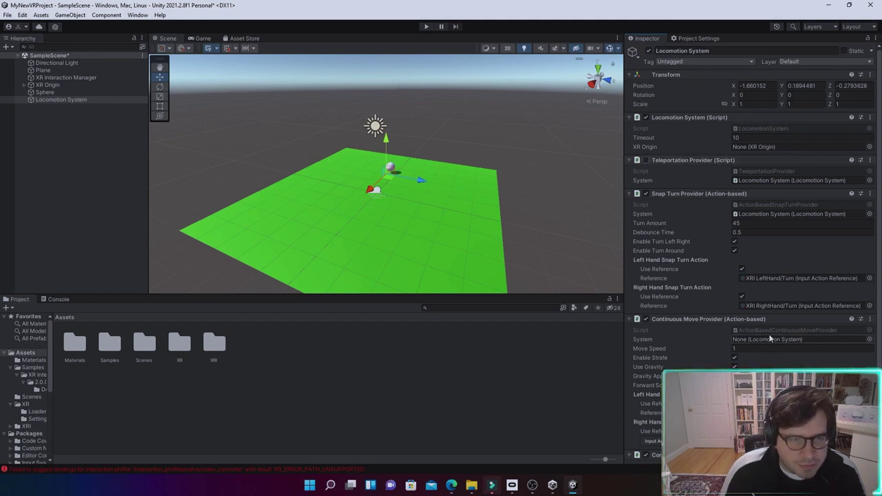
{"action": "left_click", "coordinate": [646, 194]}
{"action": "scroll", "coordinate": [701, 255], "scroll_direction": "down", "scroll_amount": 1}
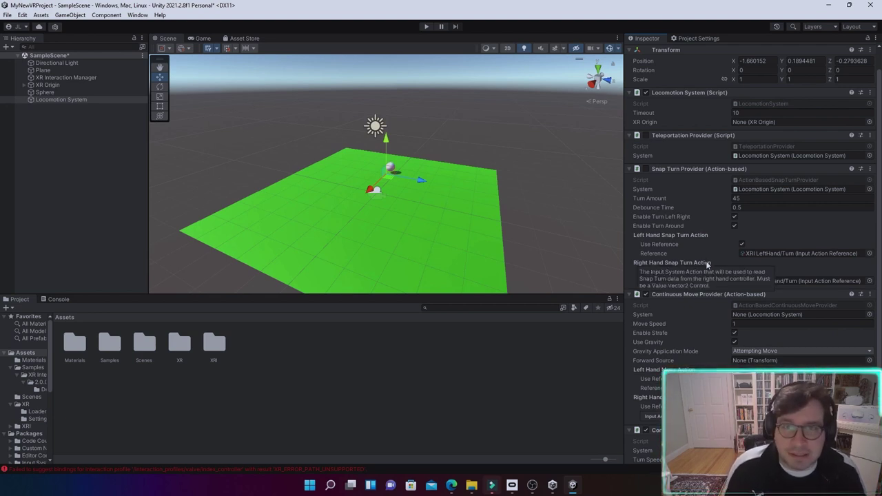
{"action": "key", "text": "ctrl+p"}
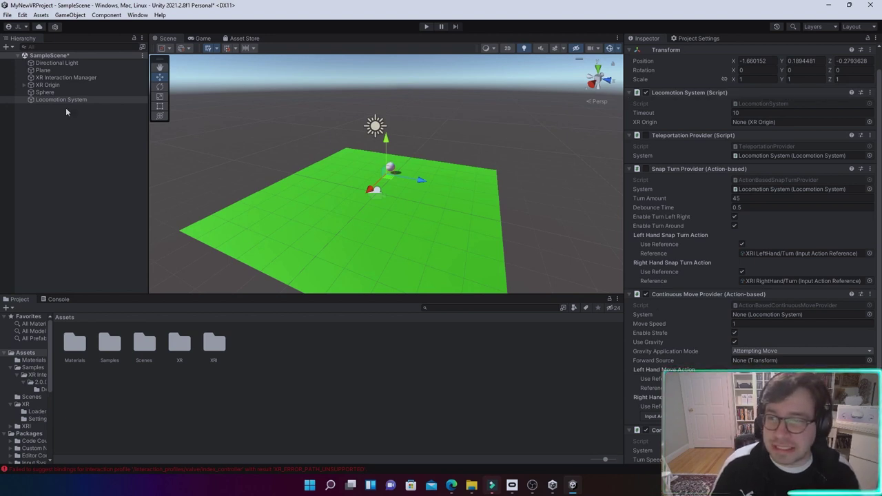
{"action": "left_click", "coordinate": [40, 110]}
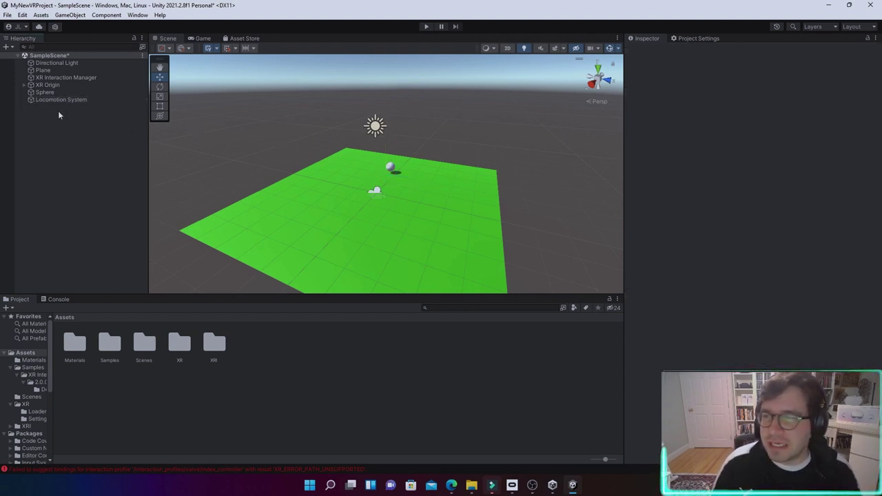
{"action": "right_click", "coordinate": [48, 108]}
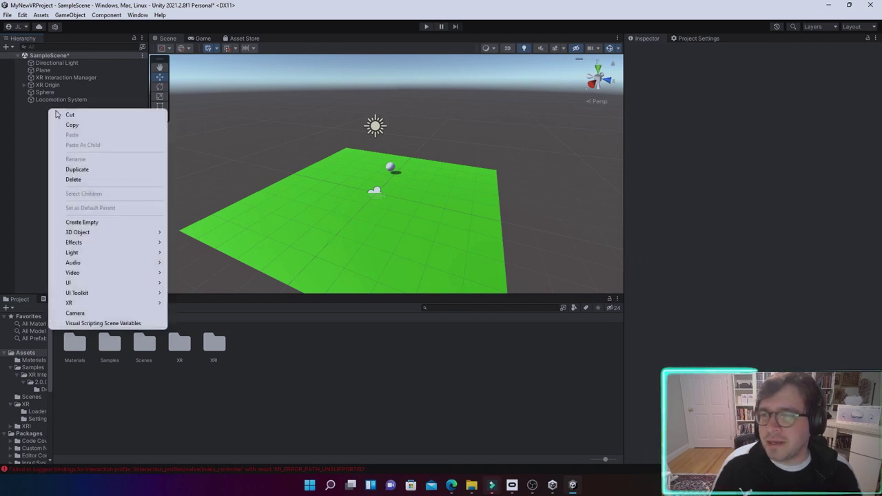
- Add a capsule, delete it, and create a Cylinder in its place
{"action": "mouse_move", "coordinate": [96, 234]}
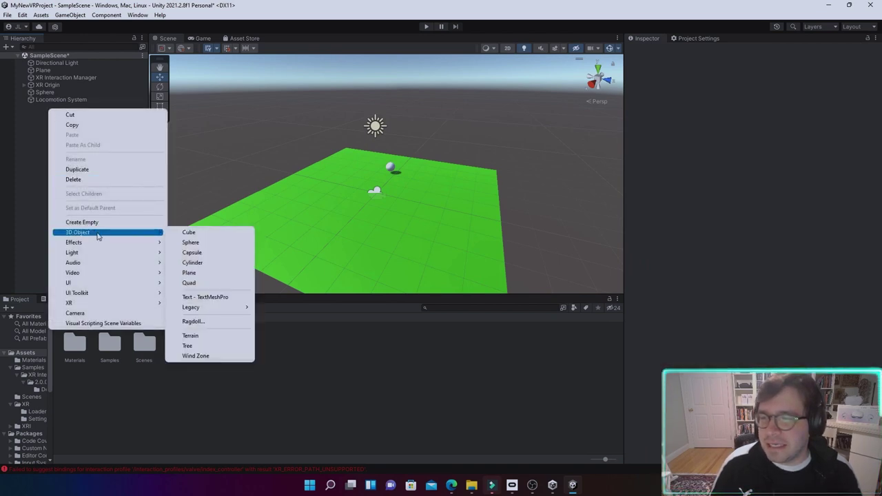
{"action": "left_click", "coordinate": [205, 254]}
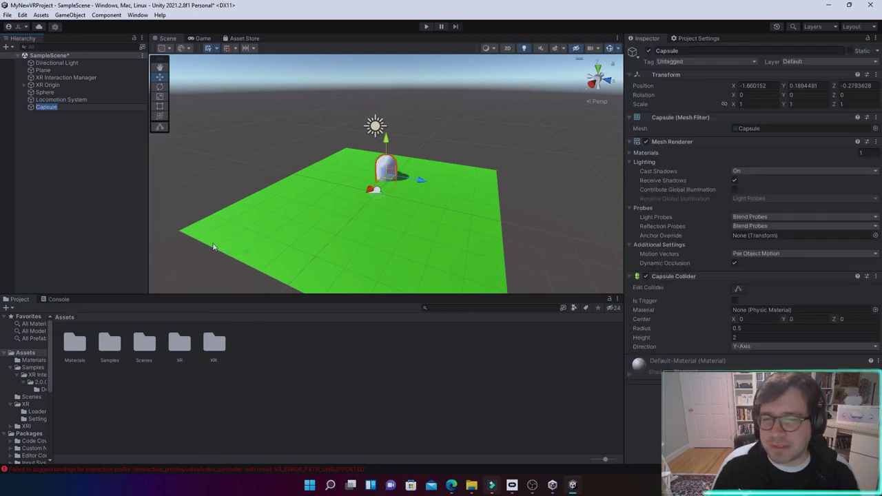
{"action": "right_click", "coordinate": [35, 109]}
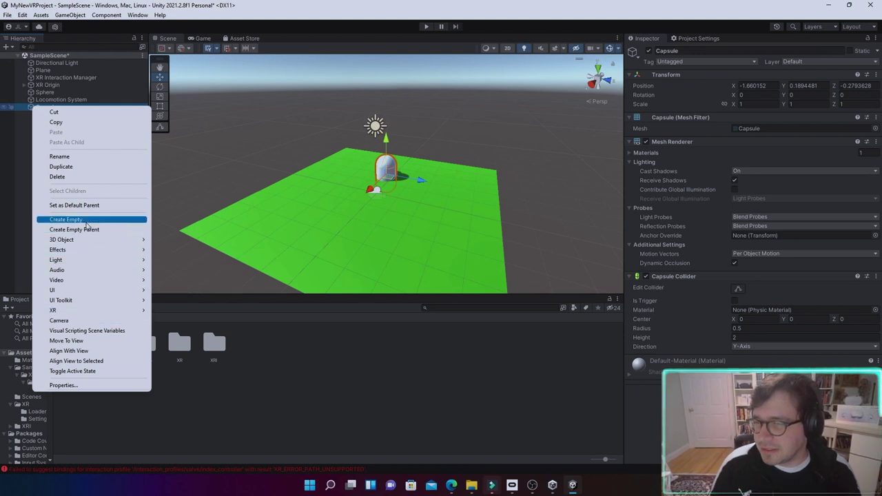
{"action": "left_click", "coordinate": [78, 176]}
{"action": "right_click", "coordinate": [46, 117]}
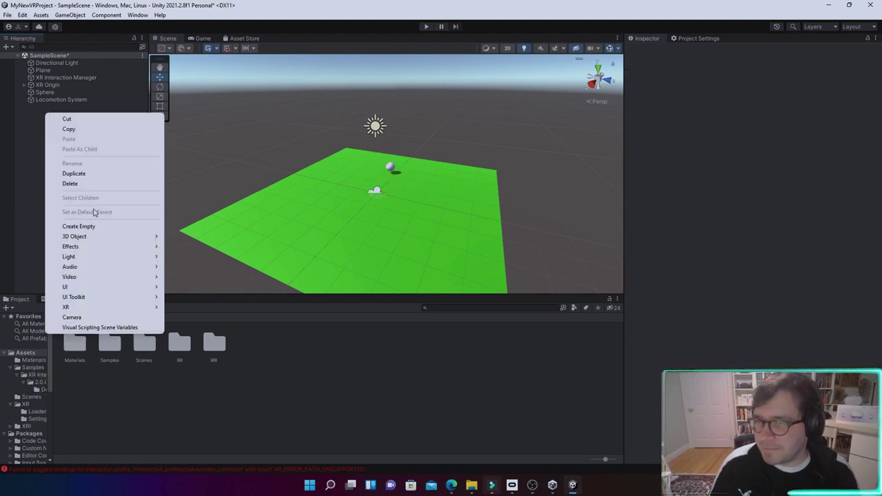
{"action": "mouse_move", "coordinate": [108, 238]}
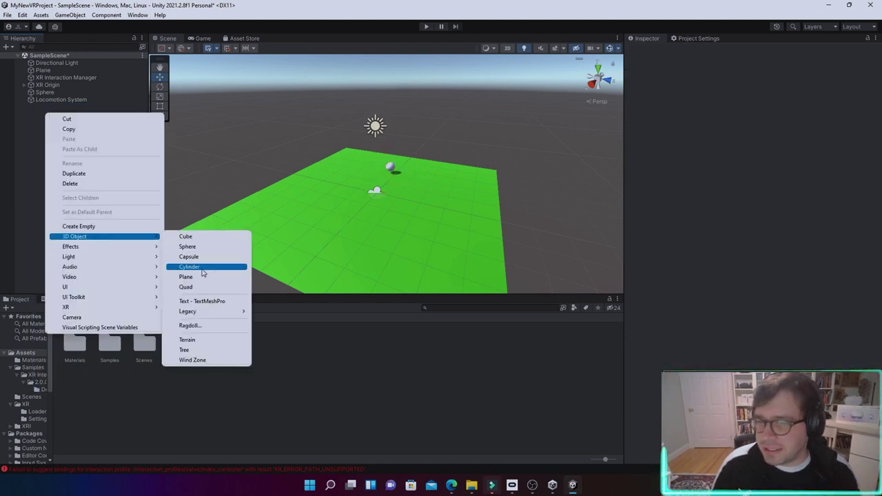
{"action": "left_click", "coordinate": [233, 269]}
- Raise the Cylinder above the plane and shrink it uniformly to about 0.64
{"action": "mouse_move", "coordinate": [374, 188]}
{"action": "left_mouse_down"}
{"action": "mouse_move", "coordinate": [391, 187]}
{"action": "mouse_move", "coordinate": [381, 186]}
{"action": "left_mouse_up"}
{"action": "left_click_drag", "start_coordinate": [346, 142], "coordinate": [344, 122]}
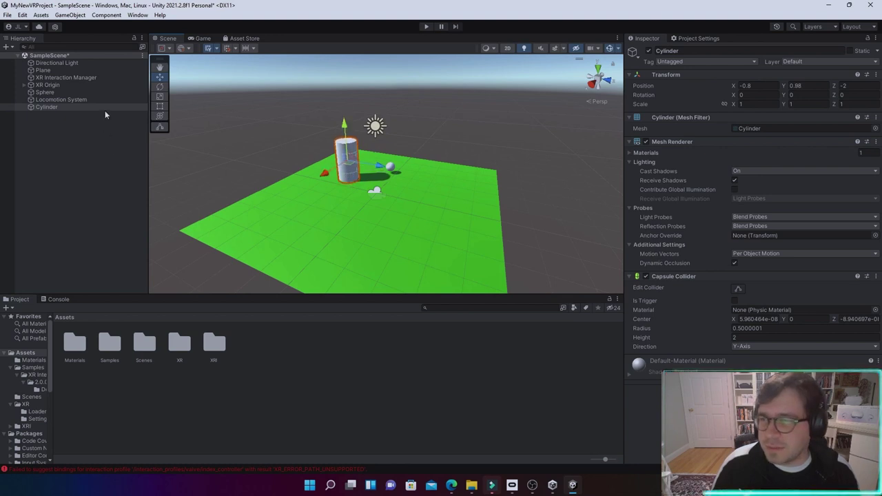
{"action": "left_click", "coordinate": [160, 97]}
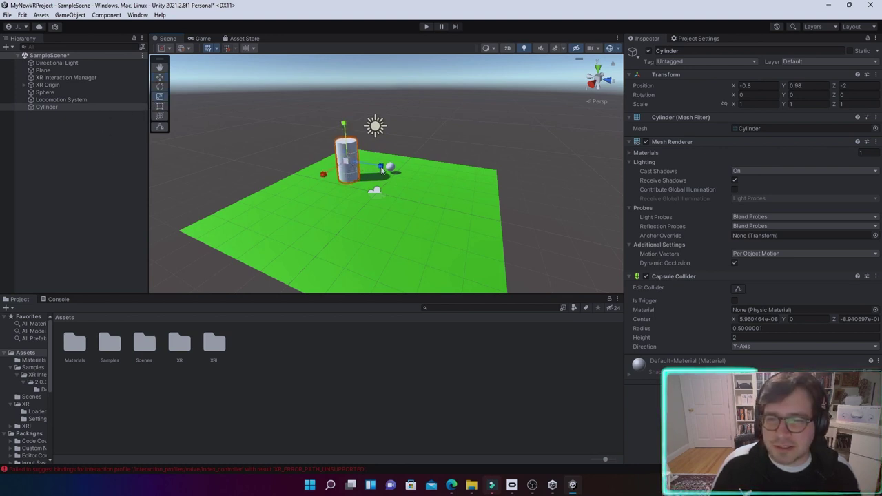
{"action": "left_click_drag", "start_coordinate": [348, 165], "coordinate": [323, 160]}
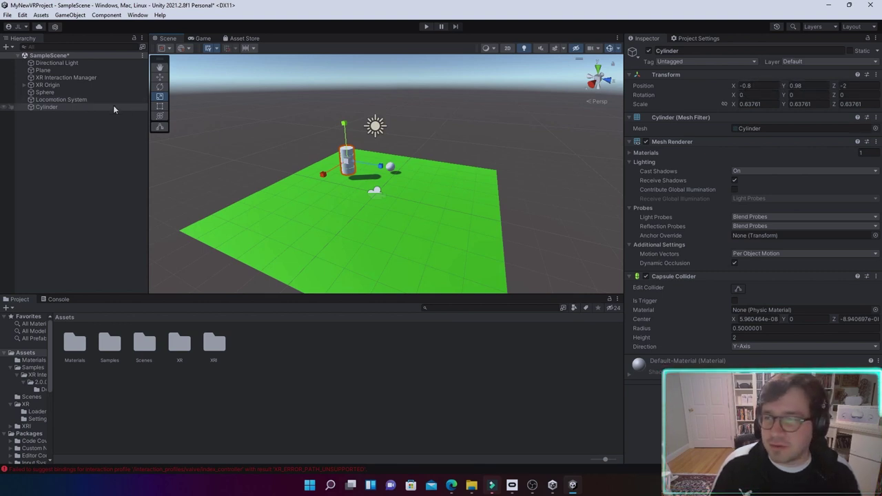
- Reposition the Cylinder and scale it into a thin, tall rod
{"action": "left_click", "coordinate": [159, 77]}
{"action": "left_click_drag", "start_coordinate": [328, 177], "coordinate": [307, 177]}
{"action": "left_click_drag", "start_coordinate": [366, 167], "coordinate": [379, 175]}
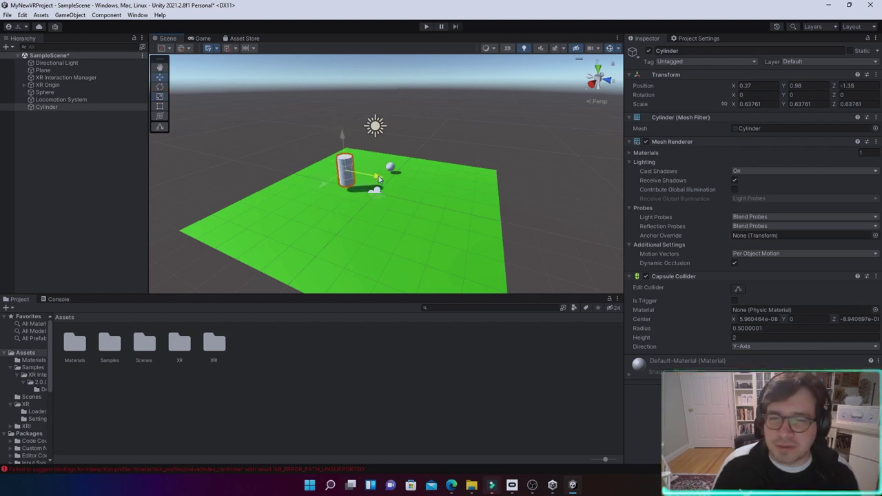
{"action": "left_click", "coordinate": [160, 96]}
{"action": "left_click_drag", "start_coordinate": [343, 133], "coordinate": [343, 123]}
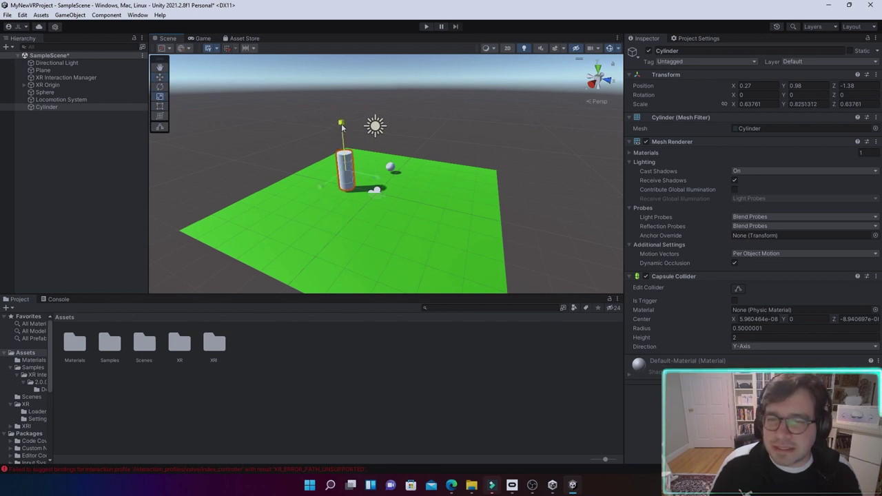
{"action": "left_click_drag", "start_coordinate": [345, 172], "coordinate": [336, 126]}
{"action": "scroll", "coordinate": [377, 200], "scroll_direction": "up", "scroll_amount": 8}
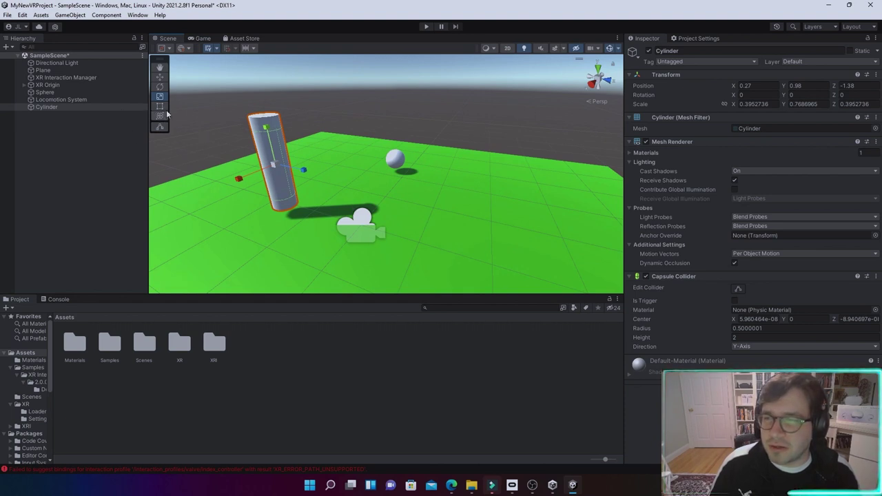
{"action": "left_click_drag", "start_coordinate": [274, 165], "coordinate": [272, 166]}
{"action": "left_click_drag", "start_coordinate": [268, 130], "coordinate": [268, 138]}
{"action": "left_click_drag", "start_coordinate": [307, 167], "coordinate": [267, 171]}
{"action": "left_click_drag", "start_coordinate": [268, 129], "coordinate": [267, 128]}
- Tilt the rod 42.321° on Z and move it to -0.66, 0.651, -1.38
{"action": "left_click", "coordinate": [159, 86]}
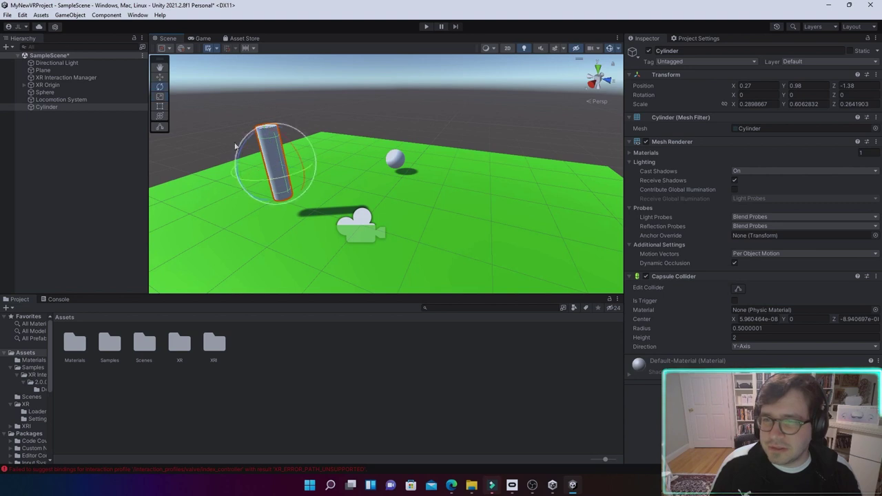
{"action": "left_click_drag", "start_coordinate": [241, 173], "coordinate": [474, 81]}
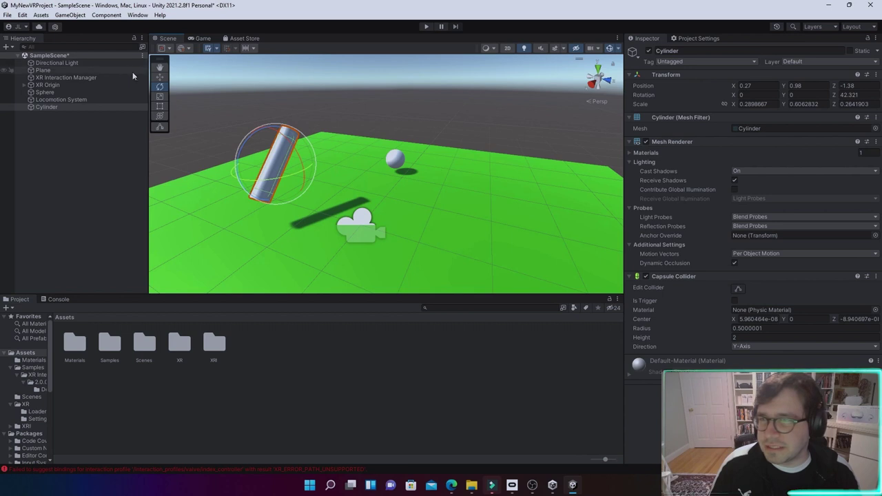
{"action": "key", "text": "w"}
{"action": "left_click_drag", "start_coordinate": [273, 141], "coordinate": [274, 163]}
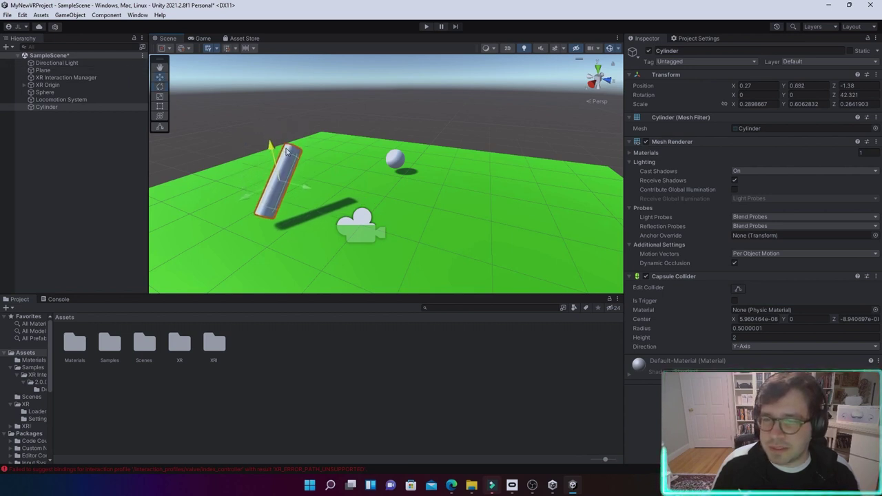
{"action": "left_click_drag", "start_coordinate": [248, 204], "coordinate": [315, 201]}
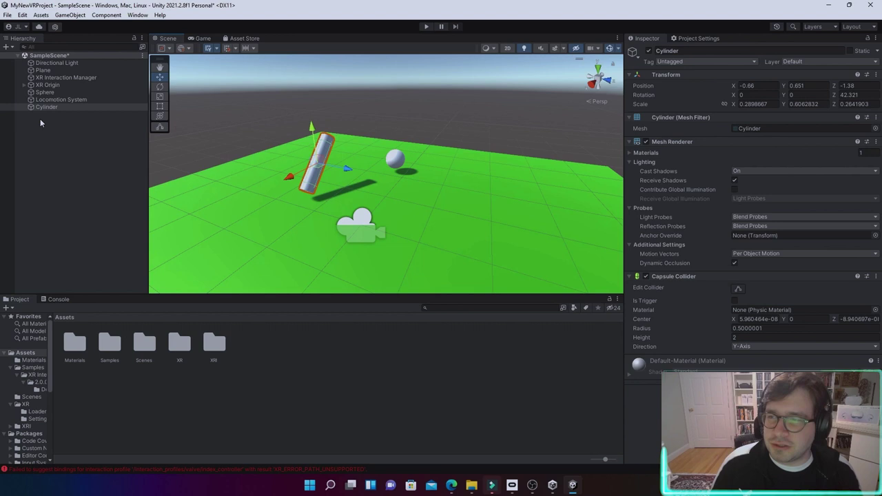
- Add XR Grab Interactable to the Sphere via an 'xr gr' search and review its settings
{"action": "left_click", "coordinate": [52, 93]}
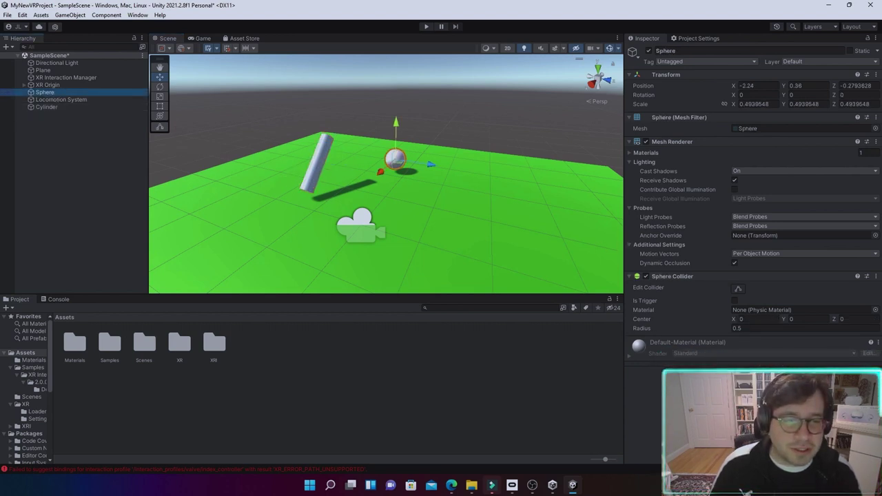
{"action": "left_click", "coordinate": [753, 375]}
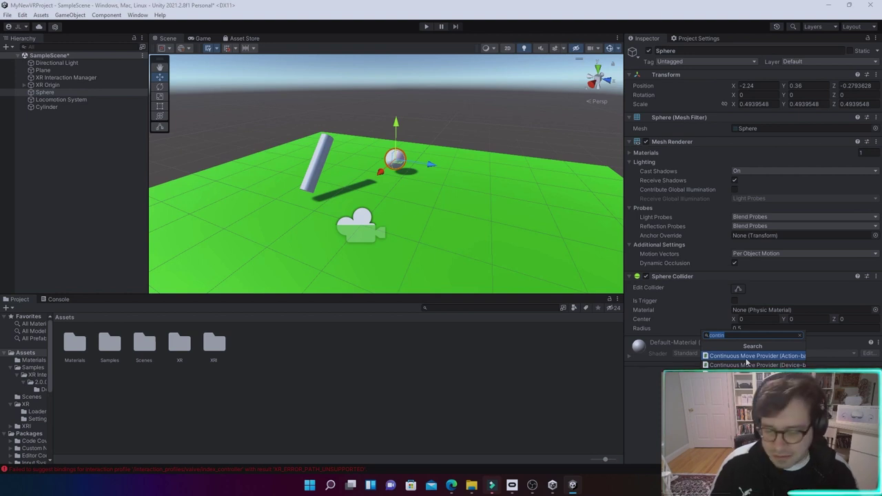
{"action": "type", "text": "xr gr"}
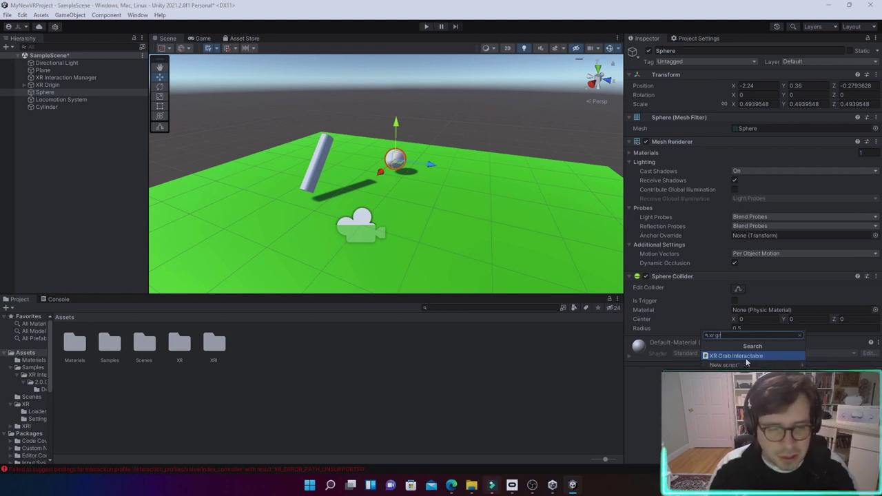
{"action": "left_click", "coordinate": [745, 358]}
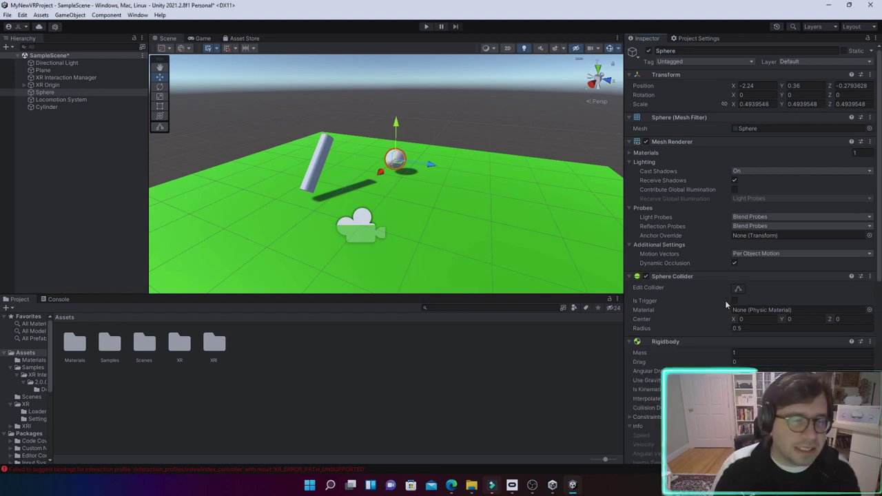
{"action": "scroll", "coordinate": [725, 301], "scroll_direction": "down", "scroll_amount": 4}
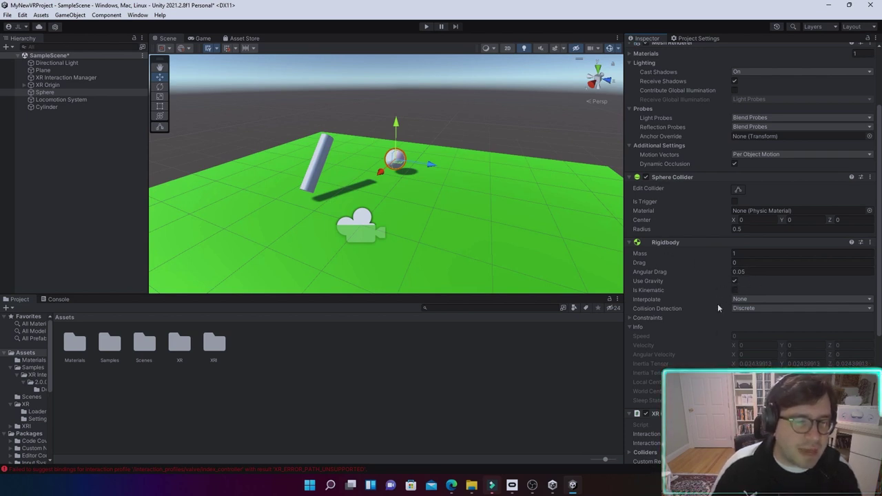
{"action": "scroll", "coordinate": [696, 325], "scroll_direction": "down", "scroll_amount": 3}
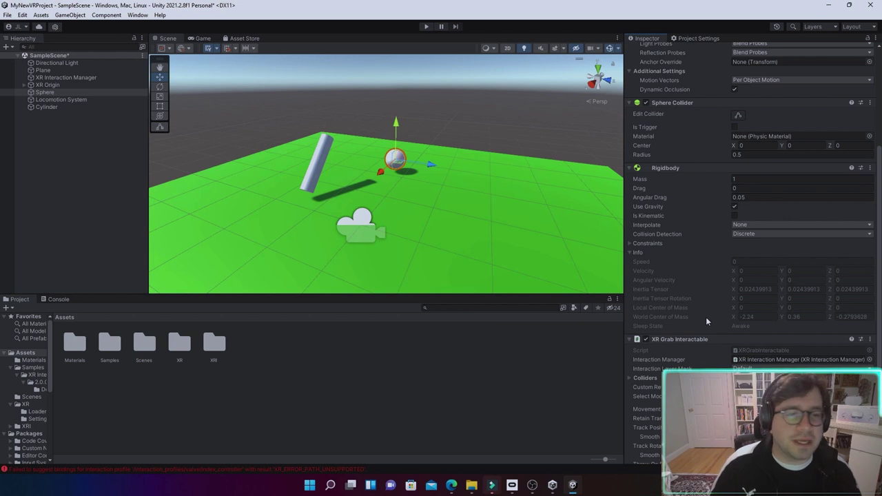
{"action": "scroll", "coordinate": [706, 317], "scroll_direction": "down", "scroll_amount": 5}
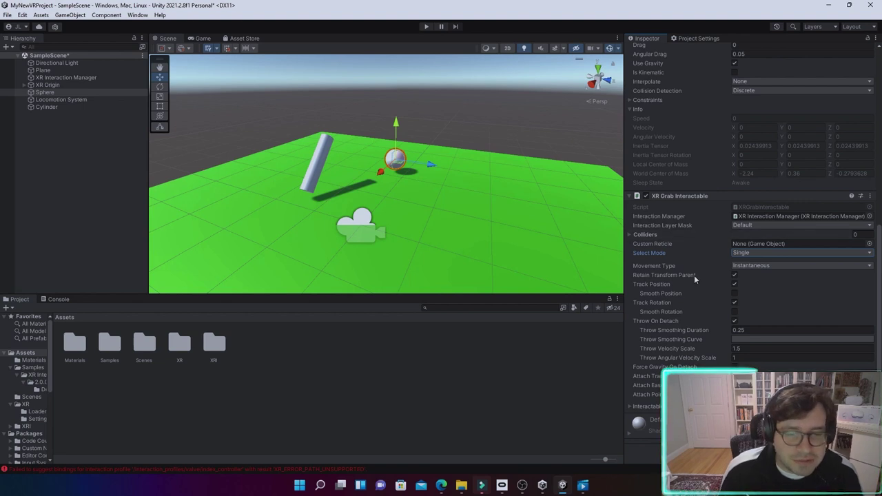
{"action": "mouse_move", "coordinate": [694, 275]}
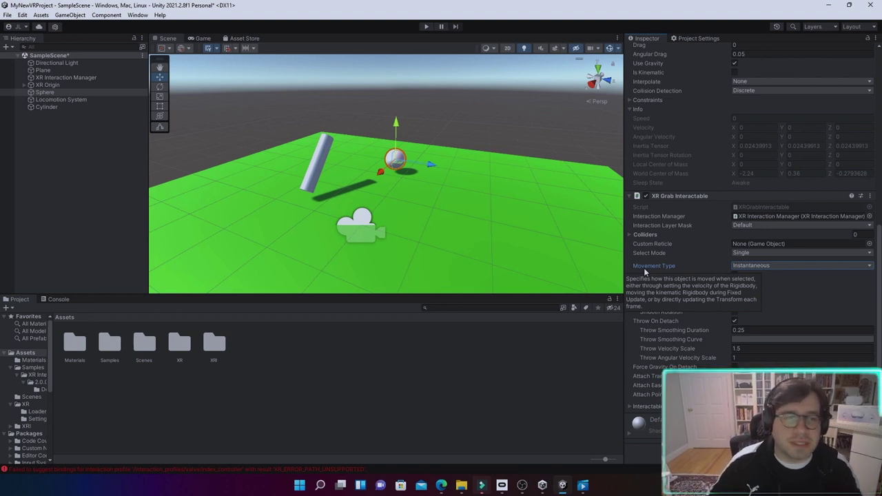
- Set the Sphere's Movement Type to Velocity Tracking with Smooth Position on at amount 5.73
{"action": "left_click", "coordinate": [789, 267]}
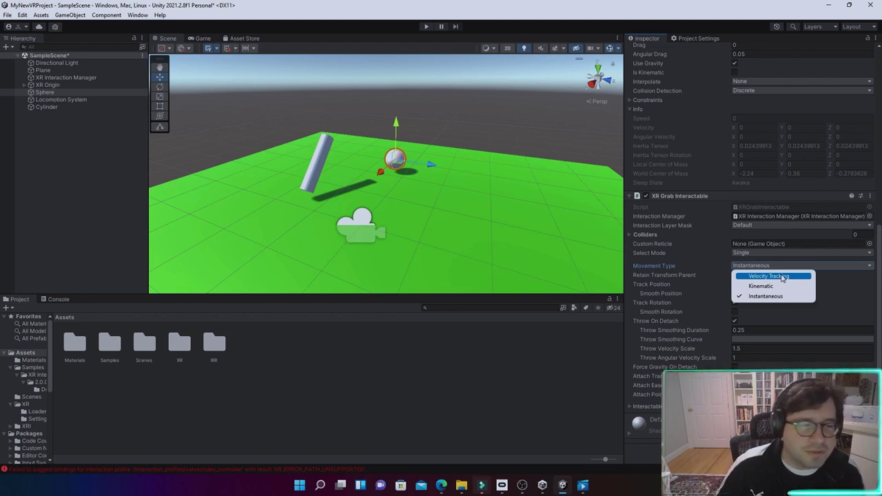
{"action": "left_click", "coordinate": [783, 276]}
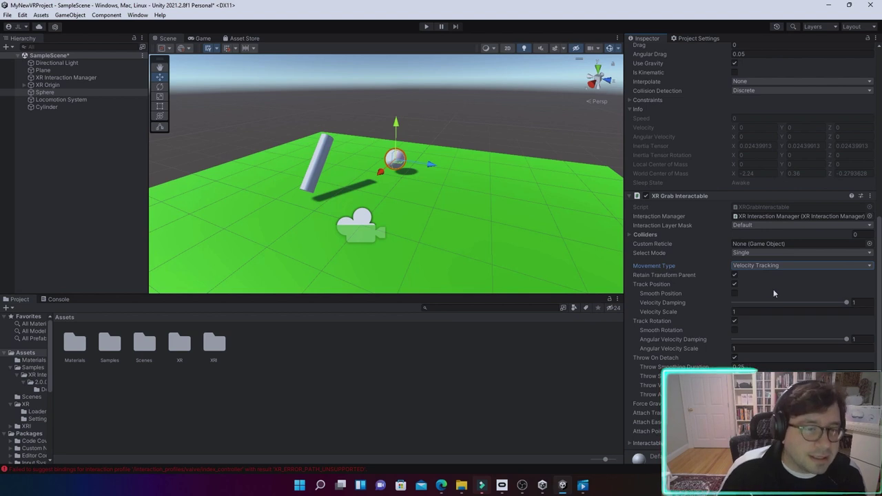
{"action": "scroll", "coordinate": [774, 289], "scroll_direction": "down", "scroll_amount": 1}
{"action": "left_click", "coordinate": [734, 269]}
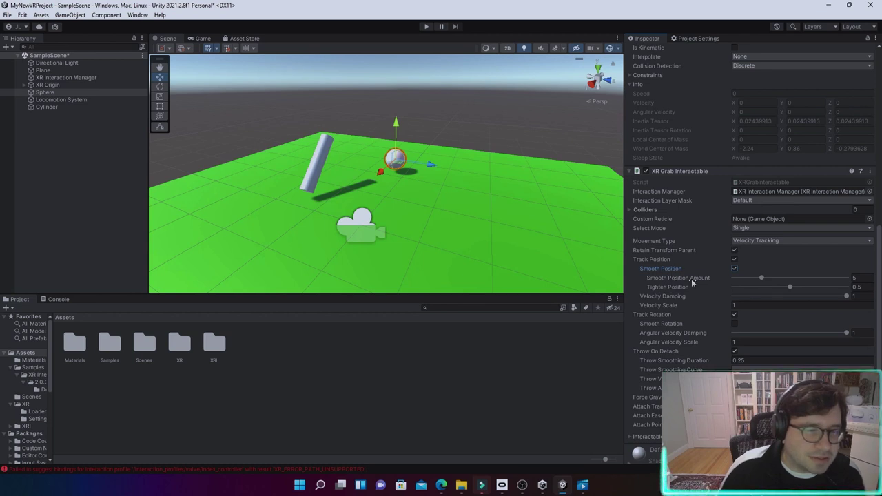
{"action": "left_click_drag", "start_coordinate": [762, 281], "coordinate": [796, 291]}
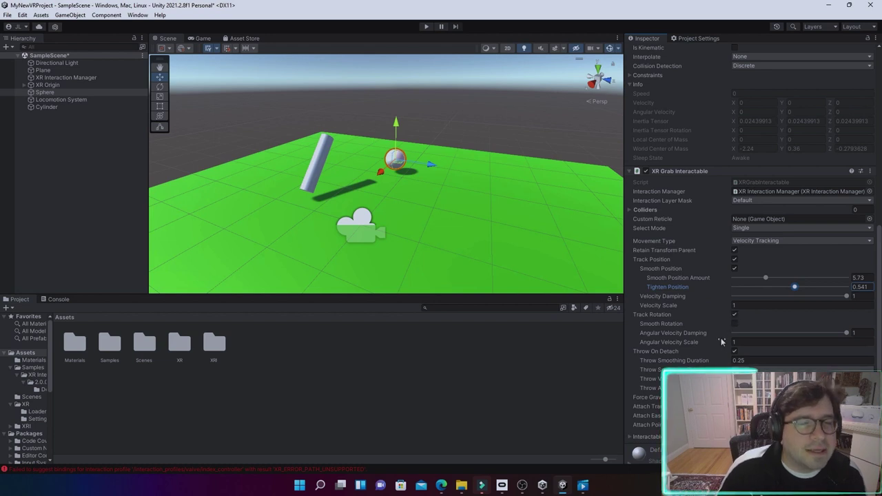
- Set the Sphere's Rigidbody Collision Detection to Continuous Dynamic
{"action": "scroll", "coordinate": [717, 293], "scroll_direction": "up", "scroll_amount": 1}
{"action": "scroll", "coordinate": [715, 288], "scroll_direction": "up", "scroll_amount": 5}
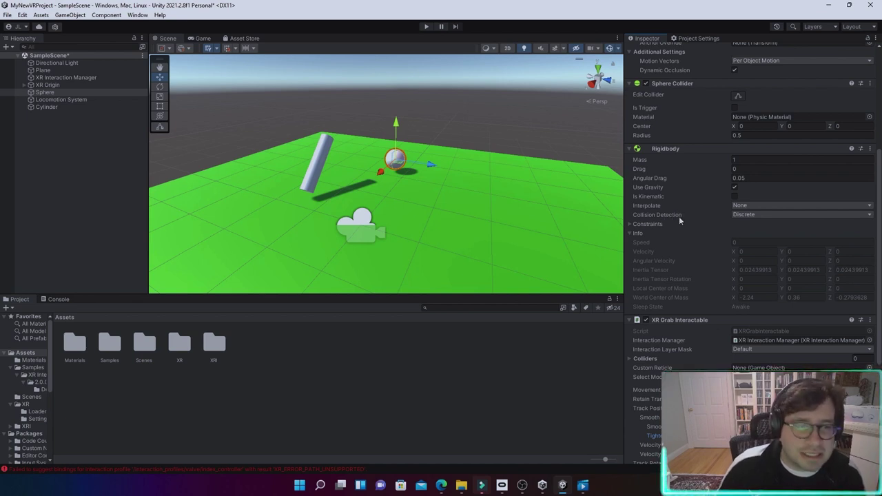
{"action": "left_click", "coordinate": [756, 215]}
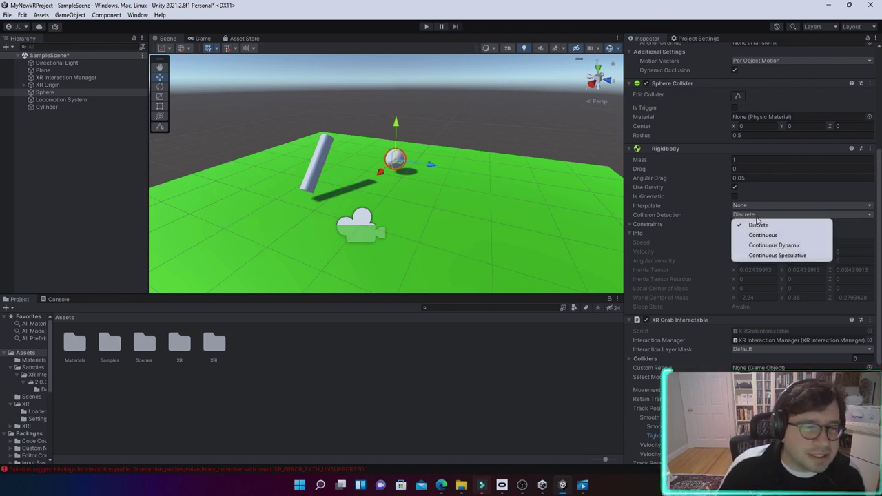
{"action": "left_click", "coordinate": [789, 250]}
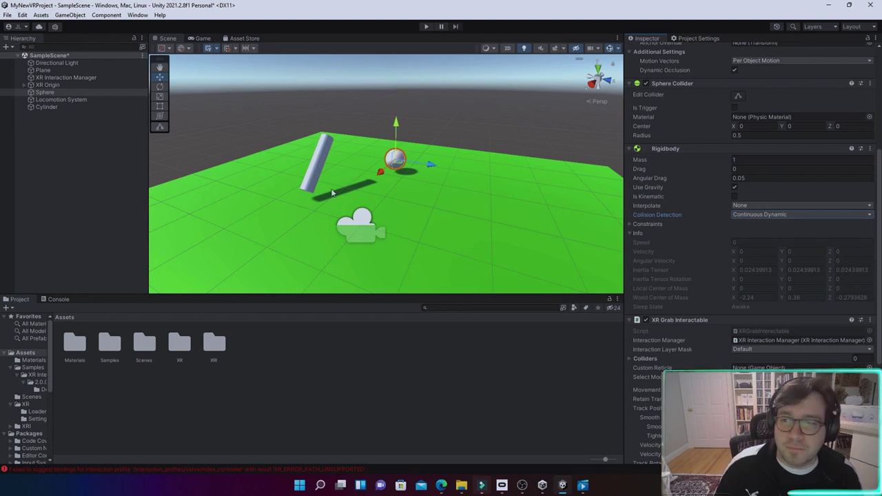
- Add an XR Grab Interactable to the Cylinder and set its Rigidbody mass to 150
{"action": "left_click", "coordinate": [54, 106]}
{"action": "left_click", "coordinate": [753, 387]}
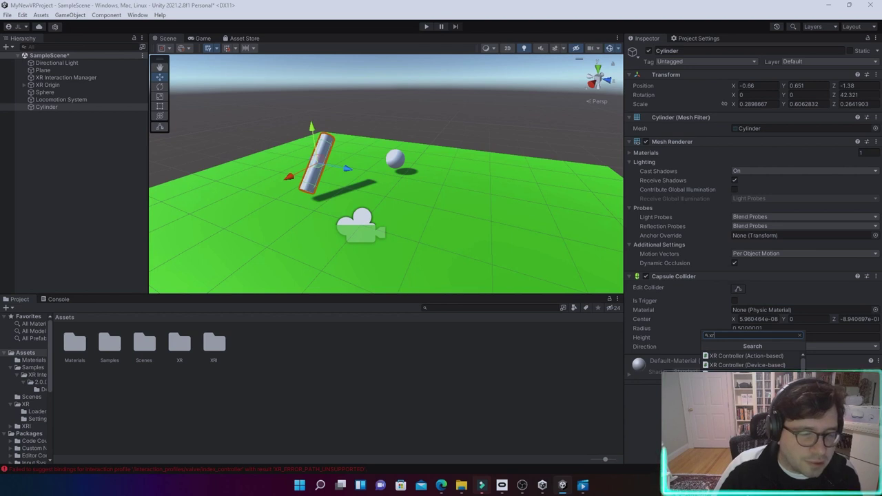
{"action": "left_click", "coordinate": [734, 370]}
{"action": "scroll", "coordinate": [734, 371], "scroll_direction": "down", "scroll_amount": 5}
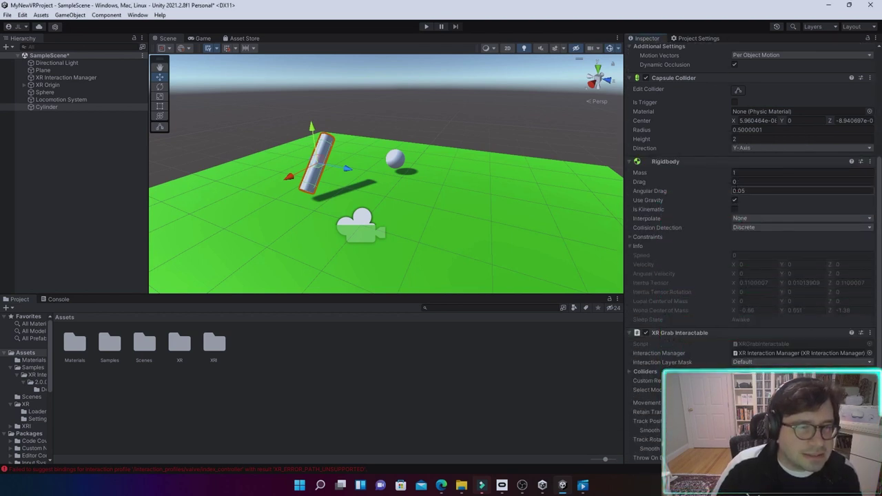
{"action": "left_click_drag", "start_coordinate": [732, 175], "coordinate": [833, 171]}
{"action": "left_click", "coordinate": [741, 173]}
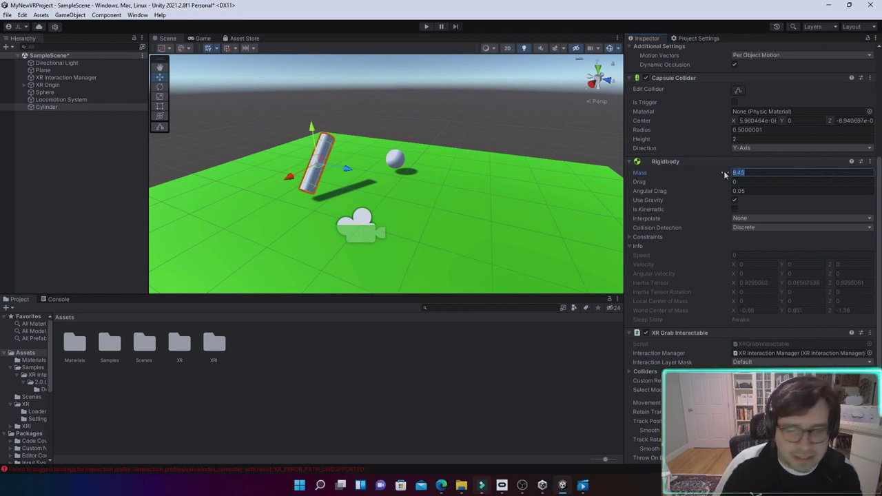
{"action": "type", "text": "150"}
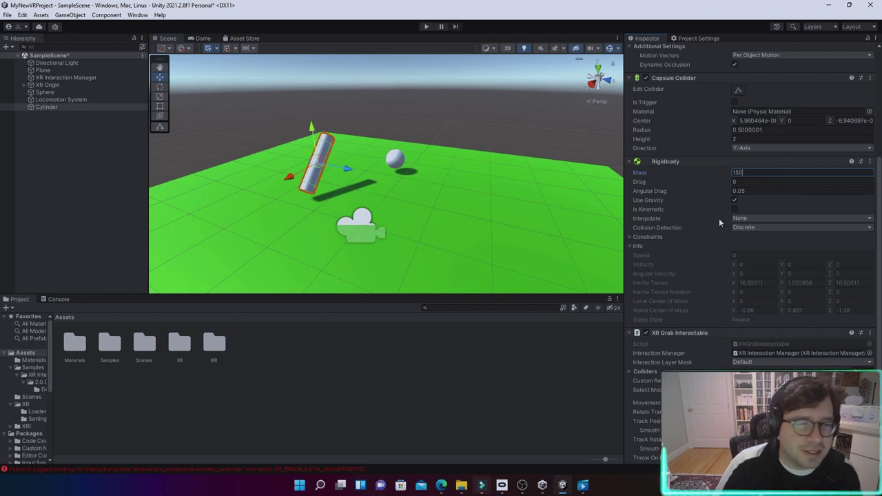
- Use Velocity Tracking with Smooth Position, and set collision detection to Continuous Dynamic
{"action": "scroll", "coordinate": [710, 228], "scroll_direction": "down", "scroll_amount": 2}
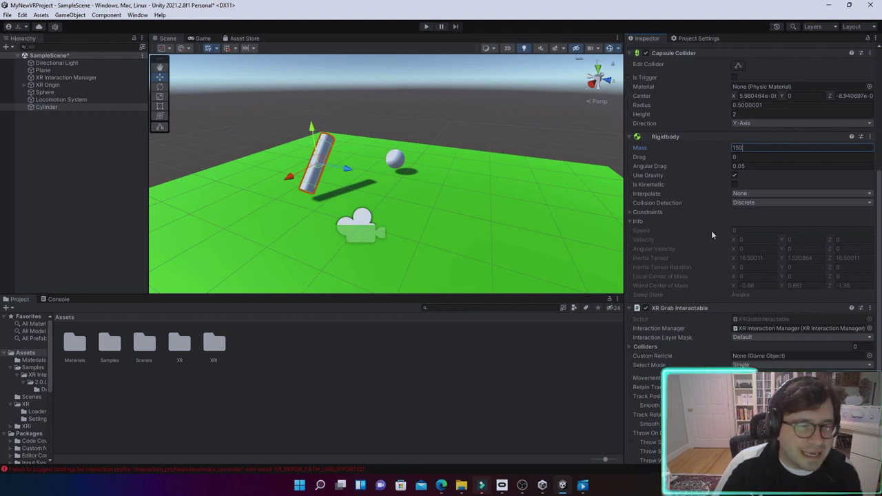
{"action": "scroll", "coordinate": [711, 265], "scroll_direction": "down", "scroll_amount": 3}
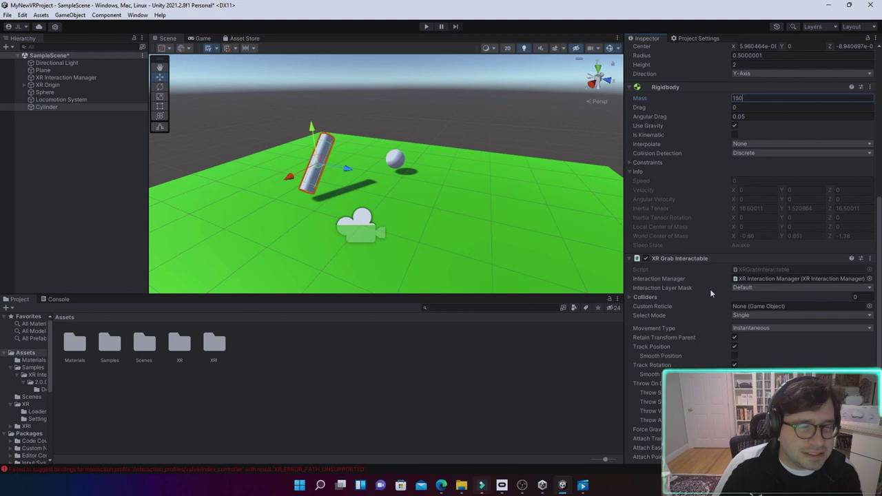
{"action": "scroll", "coordinate": [707, 298], "scroll_direction": "down", "scroll_amount": 2}
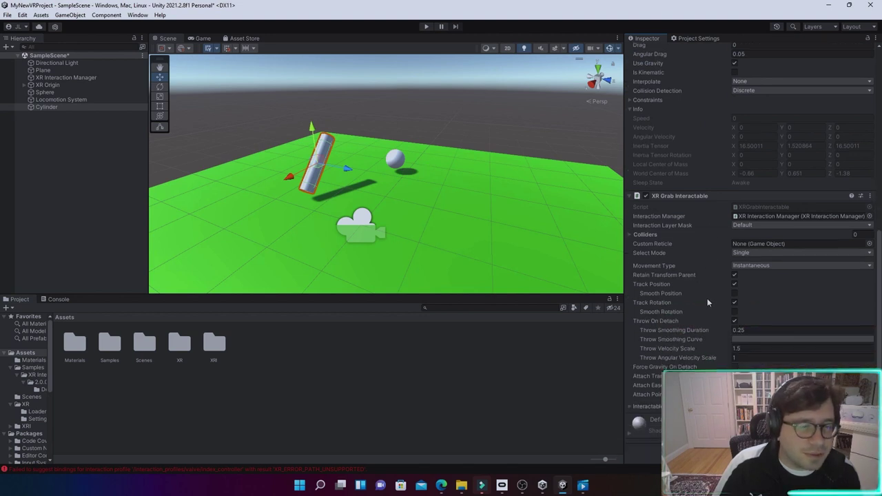
{"action": "left_click", "coordinate": [765, 266]}
{"action": "left_click", "coordinate": [772, 275]}
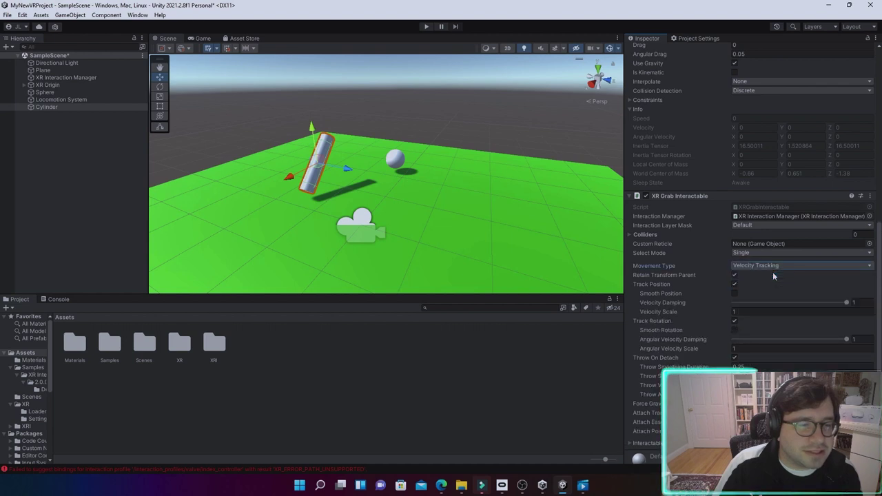
{"action": "left_click", "coordinate": [734, 294]}
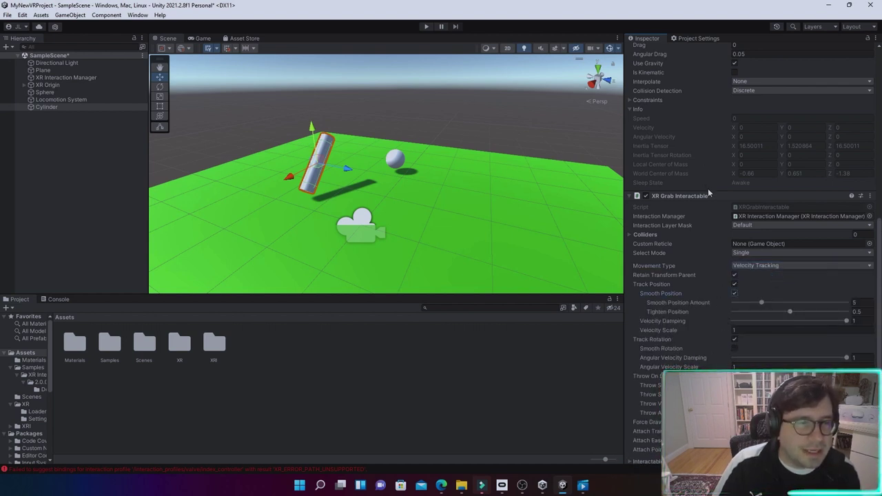
{"action": "scroll", "coordinate": [766, 164], "scroll_direction": "up", "scroll_amount": 3}
{"action": "left_click", "coordinate": [767, 164]}
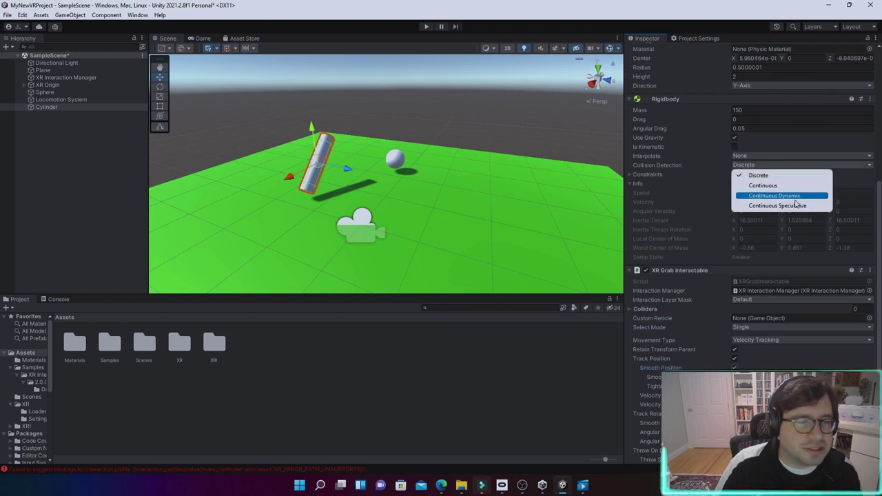
{"action": "left_click", "coordinate": [779, 195]}
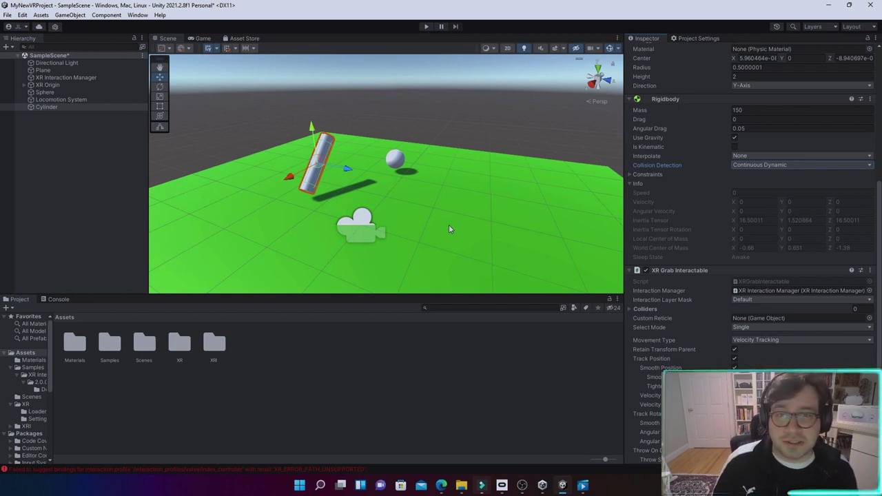
{"action": "key", "text": "ctrl+p"}
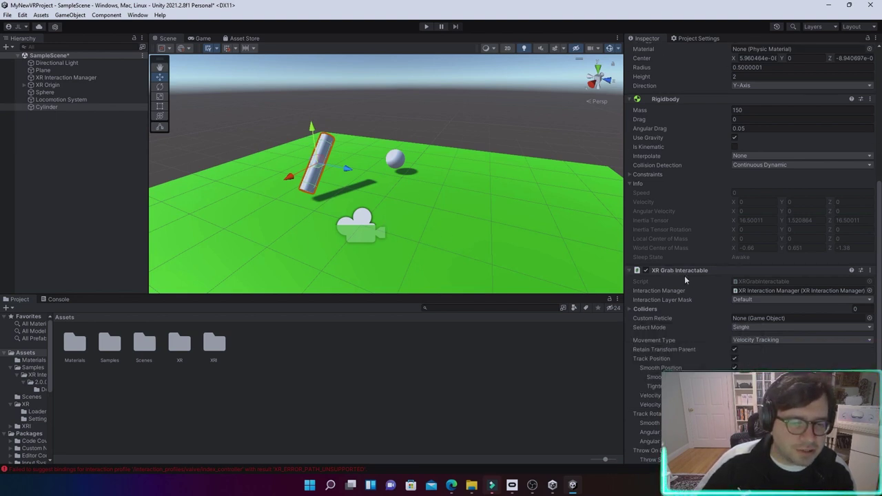
{"action": "scroll", "coordinate": [686, 283], "scroll_direction": "down", "scroll_amount": 1}
{"action": "scroll", "coordinate": [692, 329], "scroll_direction": "down", "scroll_amount": 4}
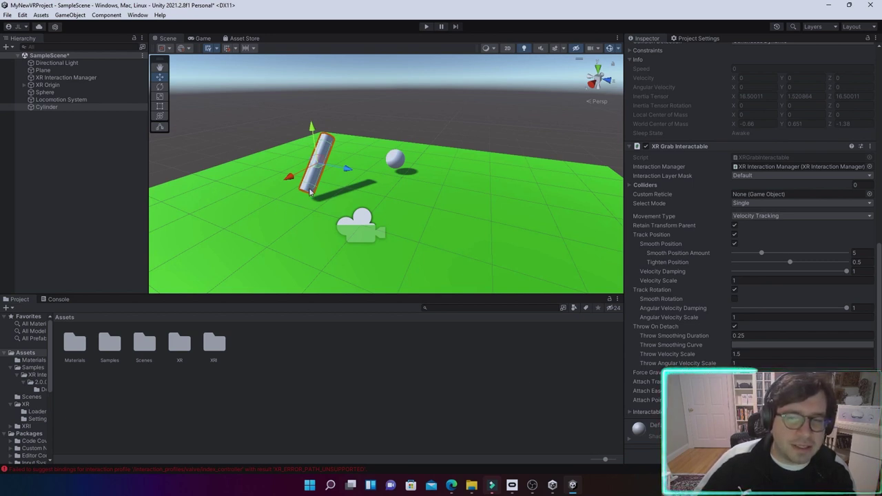
- Create an empty child object under the Cylinder named 'GrabPoint'
{"action": "right_click", "coordinate": [47, 109]}
{"action": "left_click", "coordinate": [83, 223]}
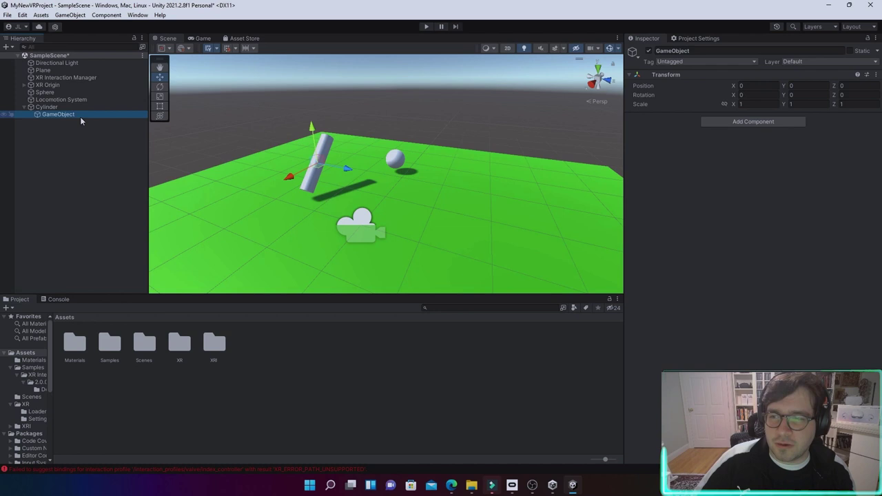
{"action": "key", "text": "BackSpace"}
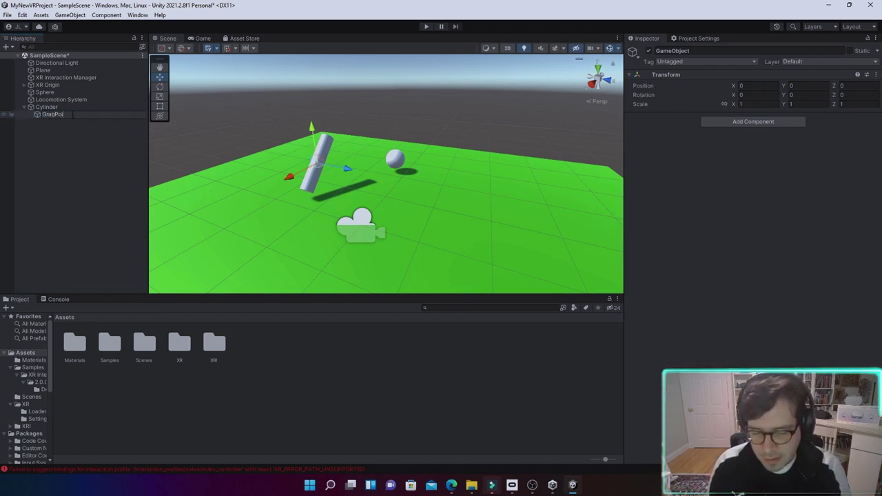
{"action": "type", "text": "GrabPoint"}
{"action": "key", "text": "Return"}
{"action": "left_click", "coordinate": [115, 131]}
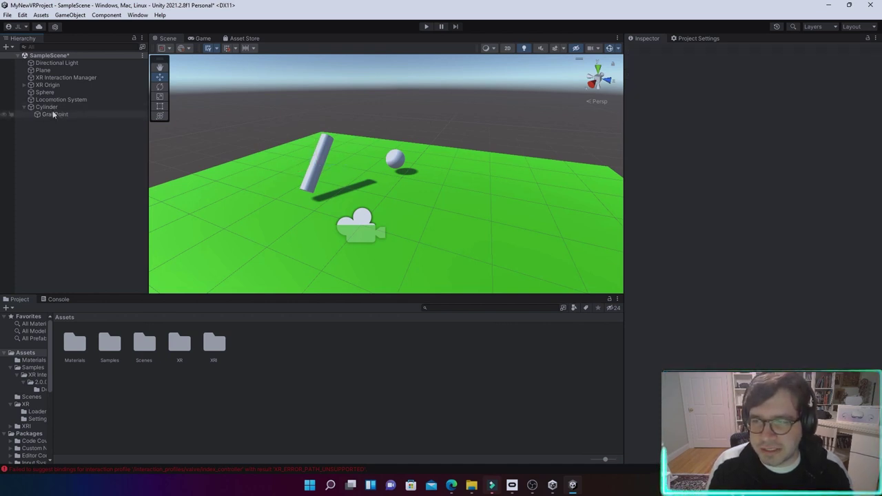
- Move GrabPoint down to the cylinder's lower end, around position 0.11, -0.89, 0
{"action": "left_click", "coordinate": [131, 116]}
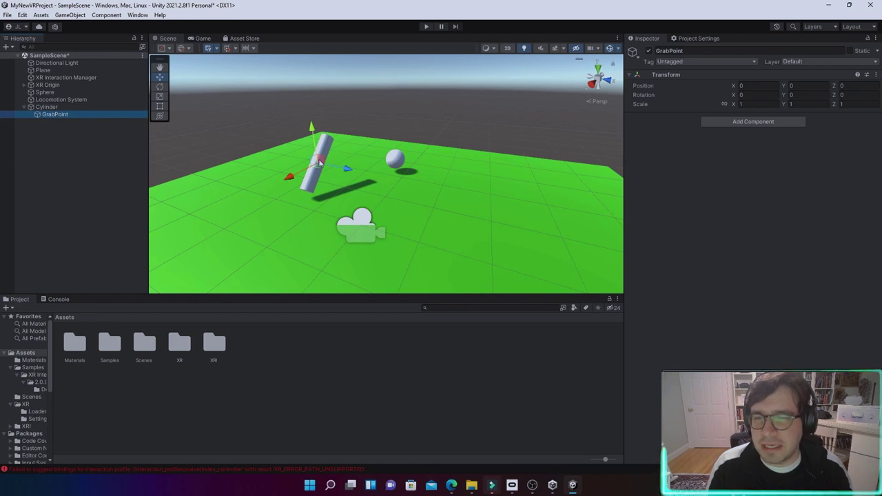
{"action": "left_click_drag", "start_coordinate": [311, 131], "coordinate": [312, 138]}
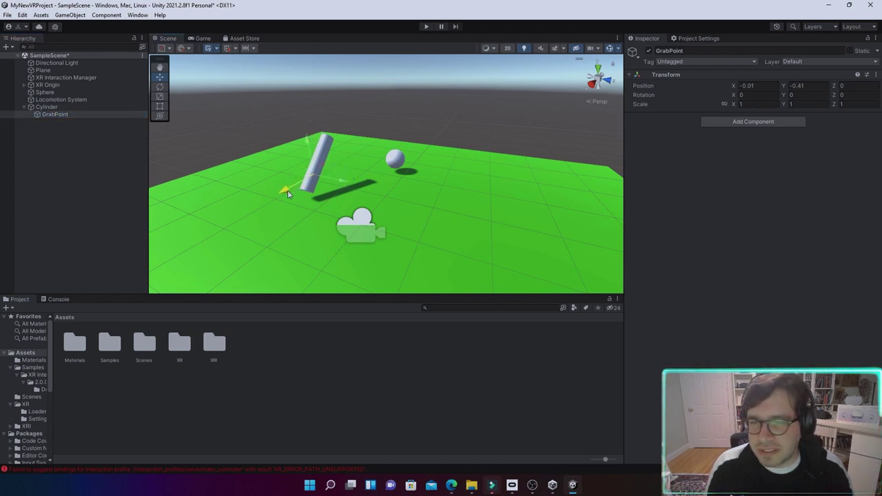
{"action": "left_click", "coordinate": [283, 153]}
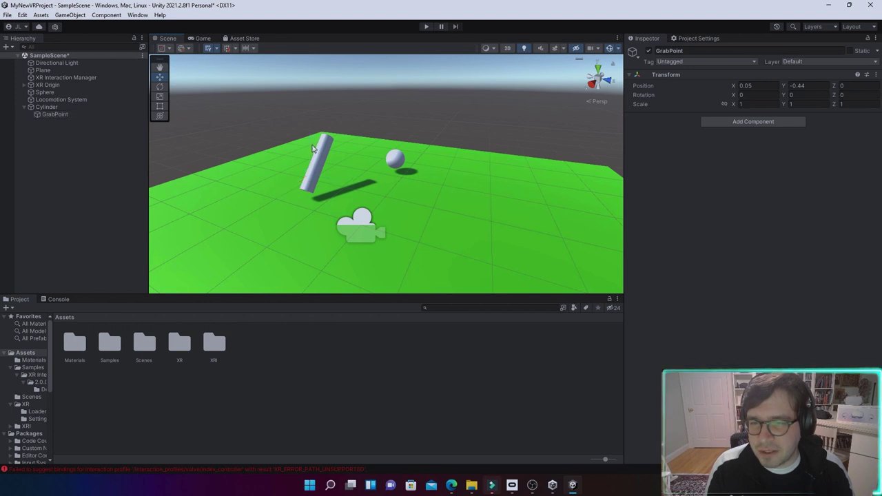
{"action": "left_click", "coordinate": [72, 114]}
{"action": "mouse_move", "coordinate": [307, 180]}
{"action": "left_mouse_down"}
{"action": "mouse_move", "coordinate": [291, 186]}
{"action": "mouse_move", "coordinate": [278, 207]}
{"action": "mouse_move", "coordinate": [294, 183]}
{"action": "left_mouse_up"}
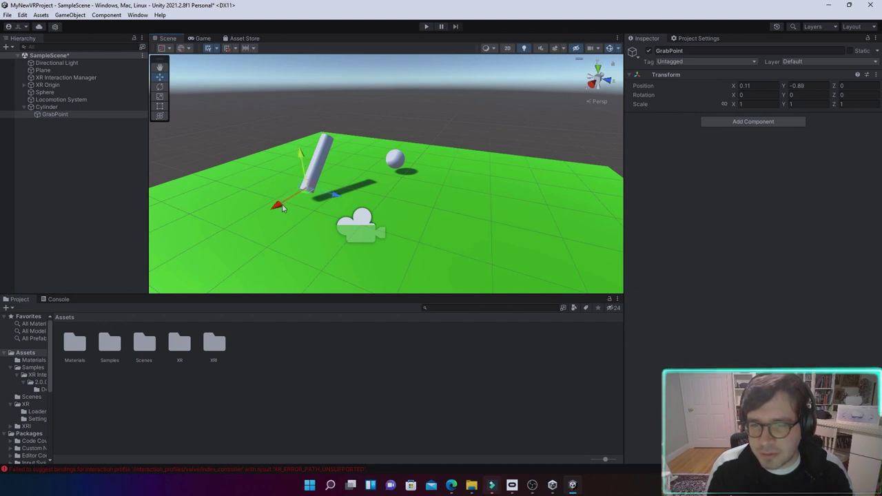
{"action": "scroll", "coordinate": [316, 214], "scroll_direction": "up", "scroll_amount": 5}
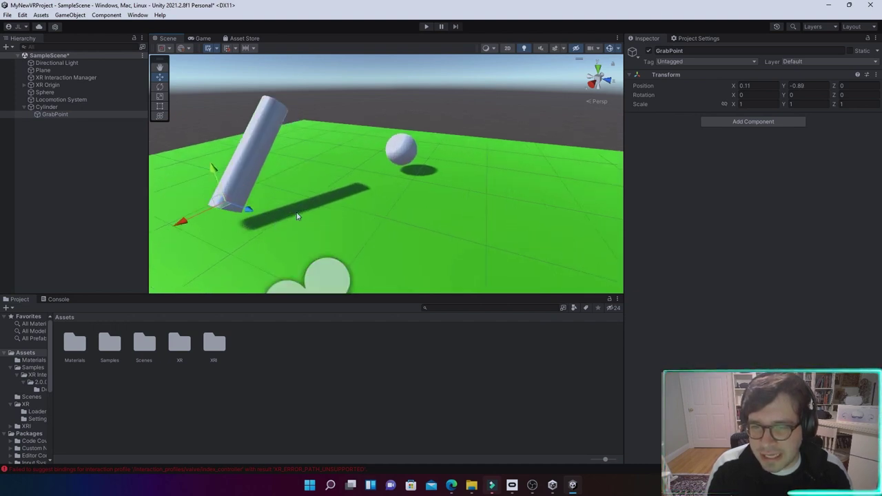
{"action": "scroll", "coordinate": [308, 207], "scroll_direction": "down", "scroll_amount": 4}
{"action": "left_click", "coordinate": [55, 114]}
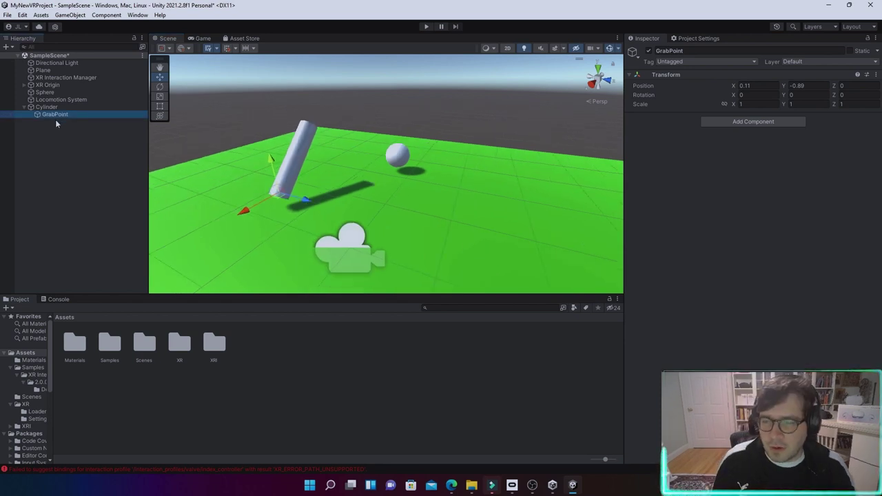
{"action": "left_click", "coordinate": [48, 107]}
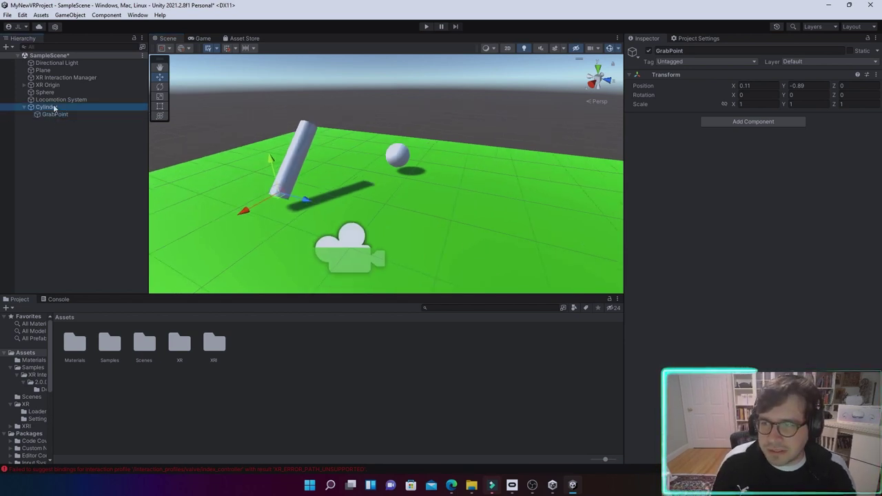
{"action": "scroll", "coordinate": [691, 235], "scroll_direction": "down", "scroll_amount": 10}
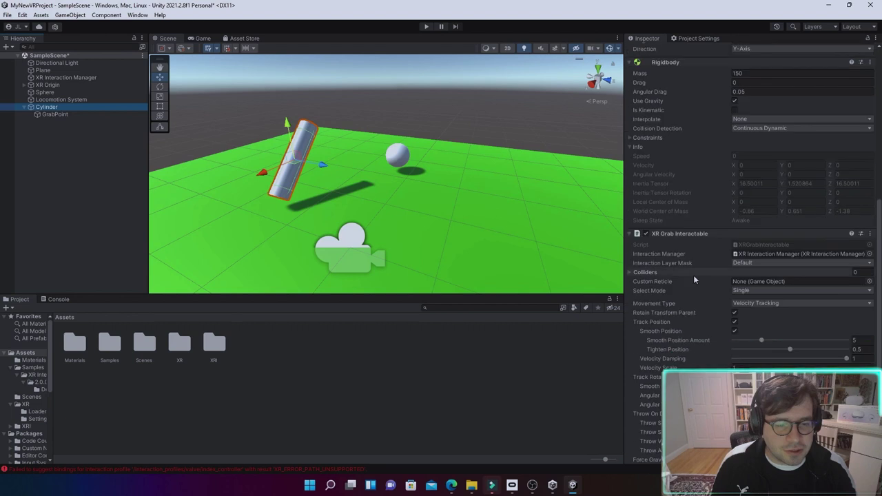
- Set GrabPoint as the XR Grab Interactable's Attach Transform and enter Play mode to test grabbing
{"action": "scroll", "coordinate": [693, 274], "scroll_direction": "down", "scroll_amount": 1}
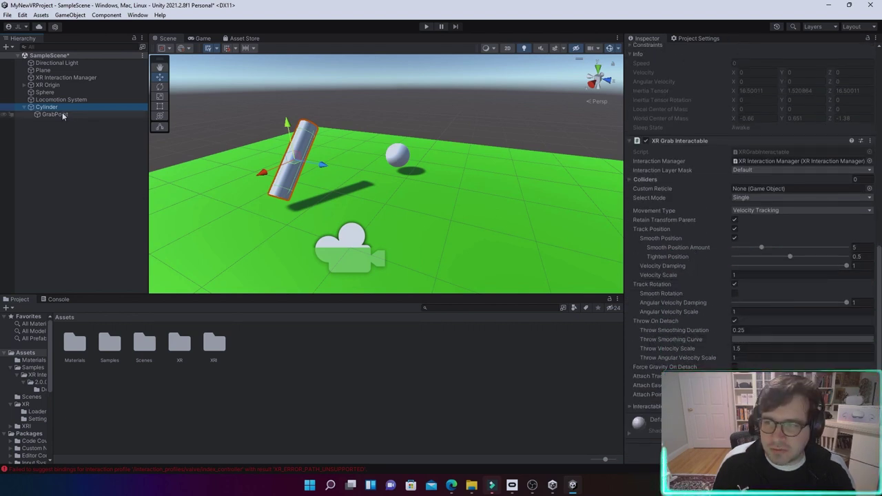
{"action": "left_click_drag", "start_coordinate": [63, 116], "coordinate": [668, 257]}
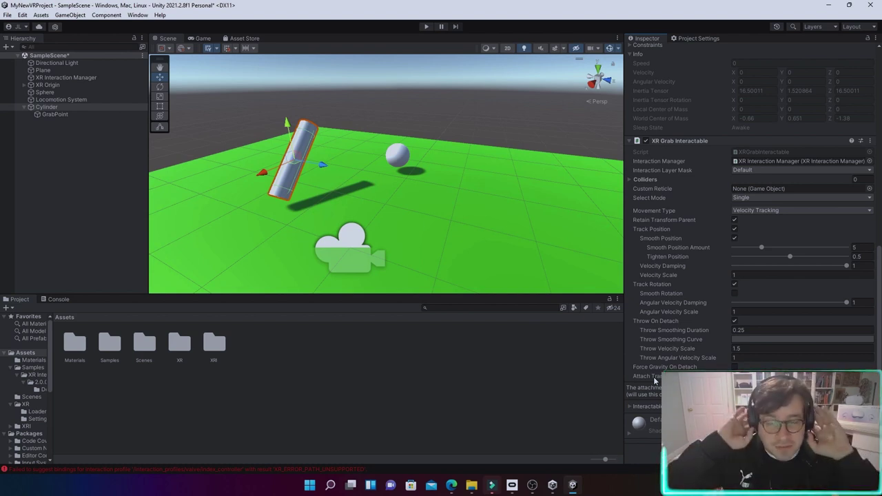
{"action": "left_click", "coordinate": [426, 26]}
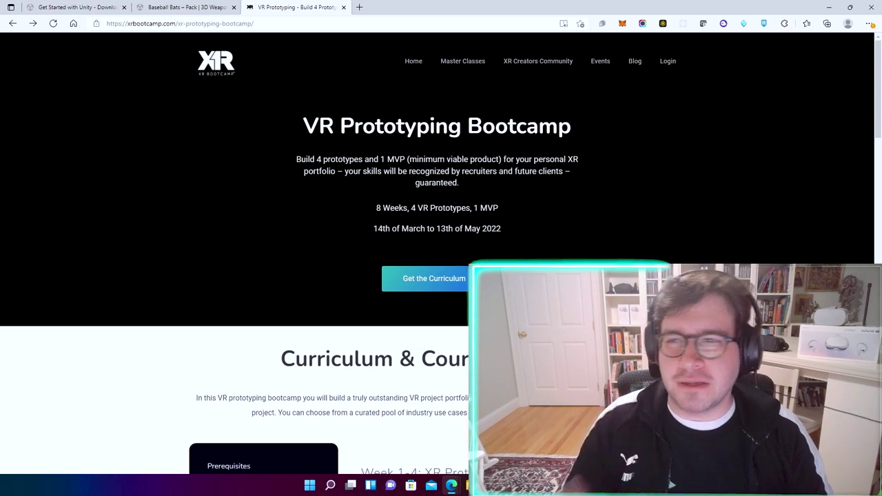
{"action": "mouse_move", "coordinate": [475, 69]}
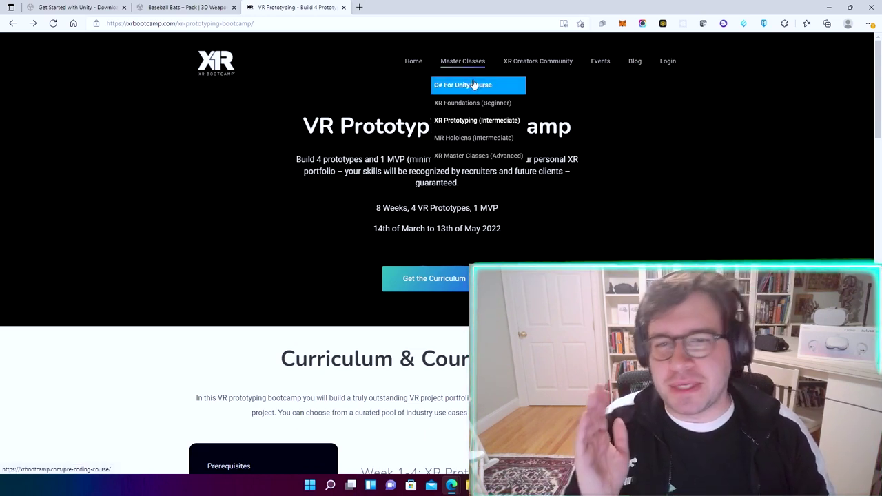
{"action": "left_click", "coordinate": [497, 122]}
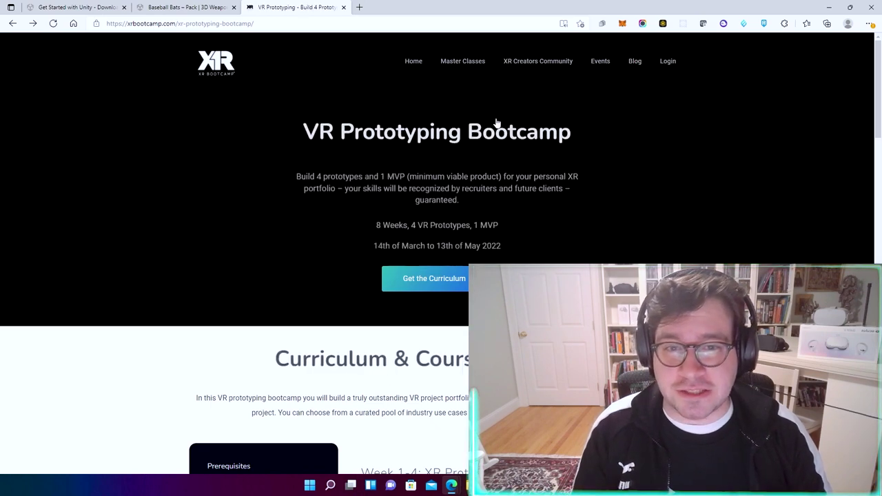